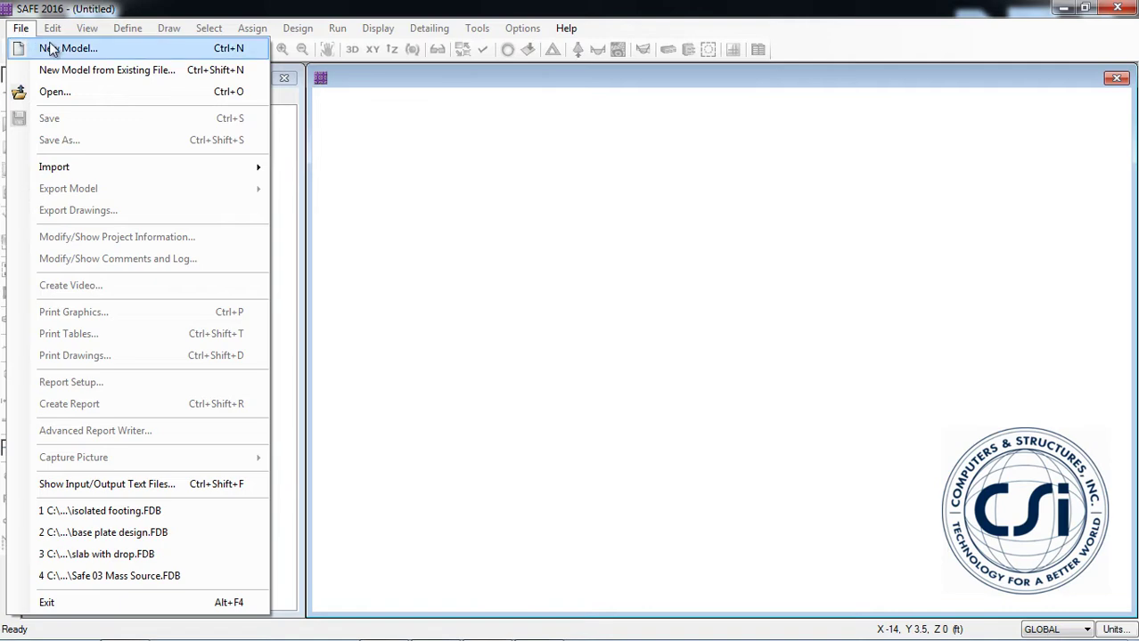
Start a new model and set its design code to ACI 318-14.
click(49, 48)
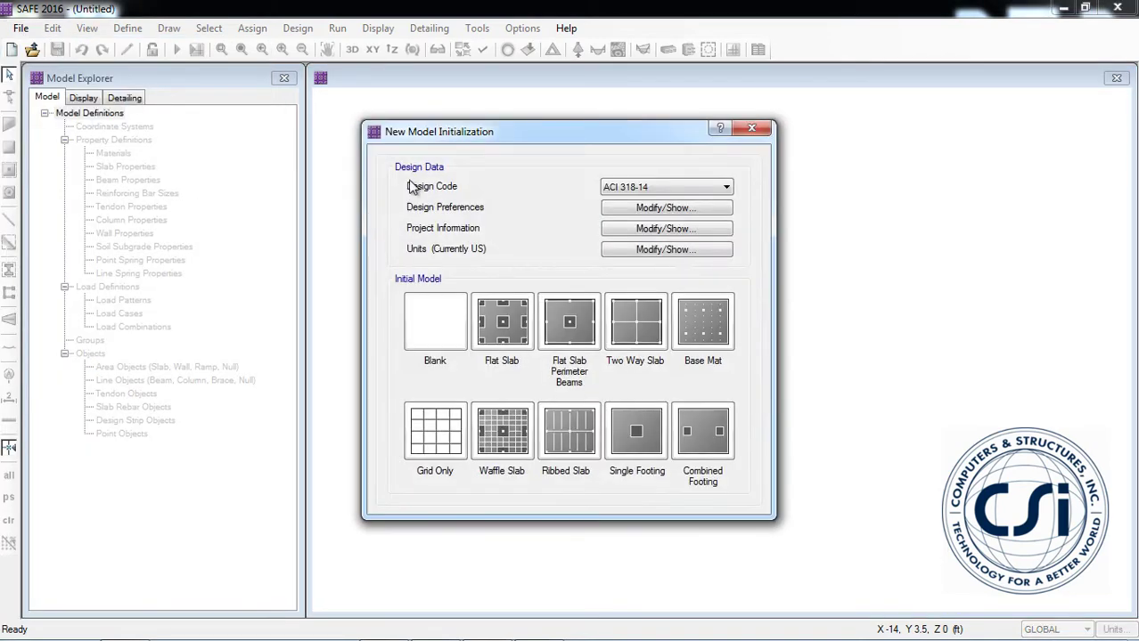
click(634, 188)
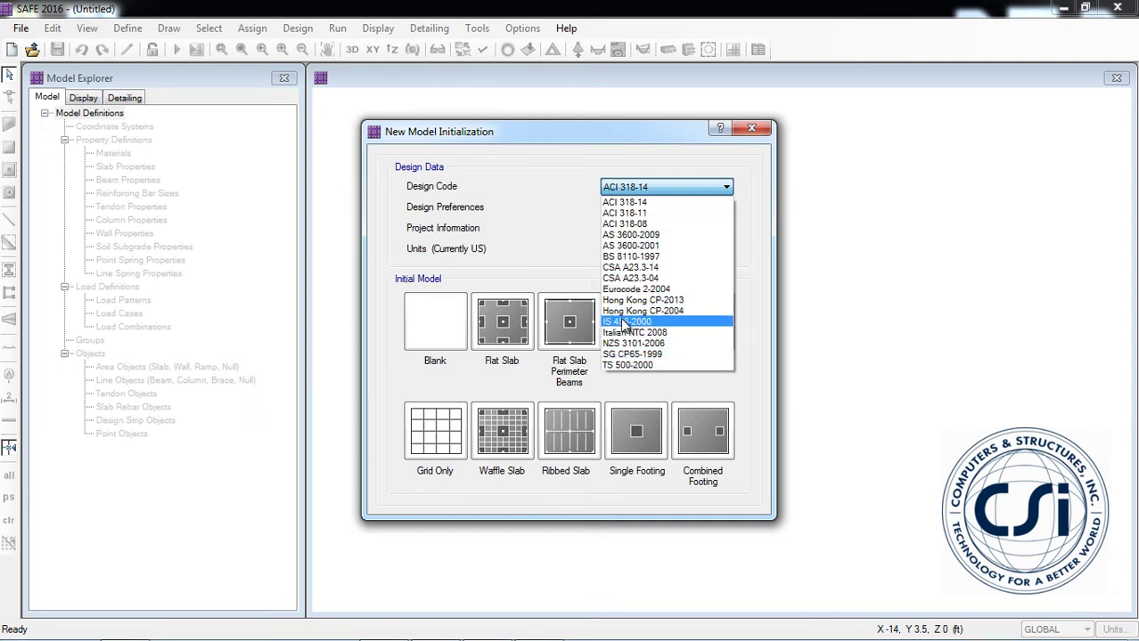
click(617, 204)
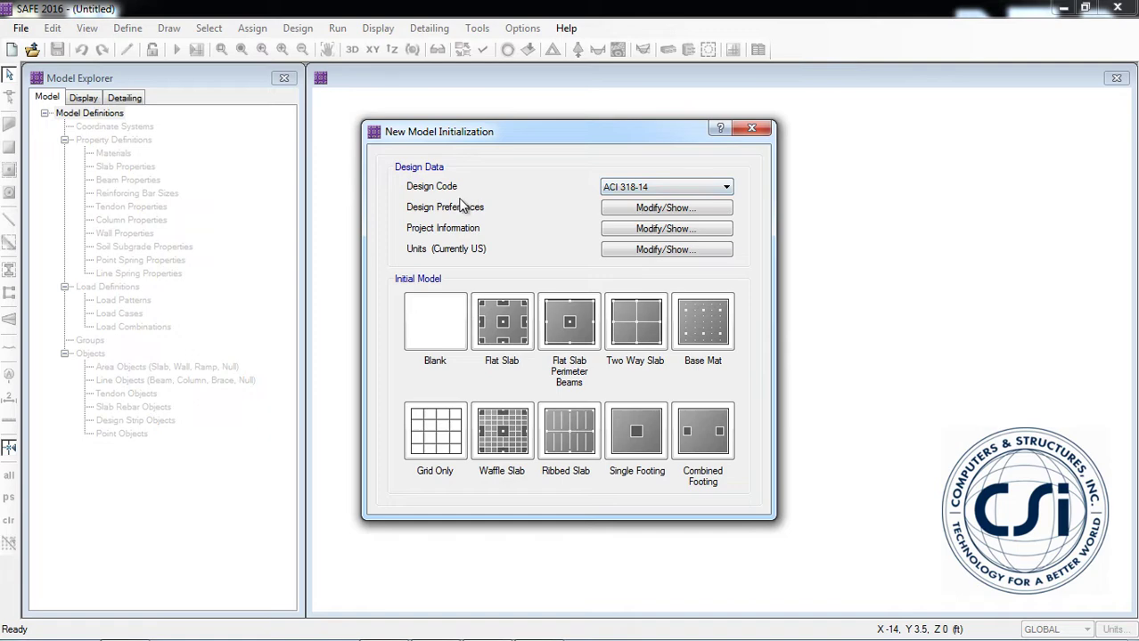
Review the design preferences for resistance factors, minimum slab and beam cover, and post-tensioning stress checks.
click(621, 211)
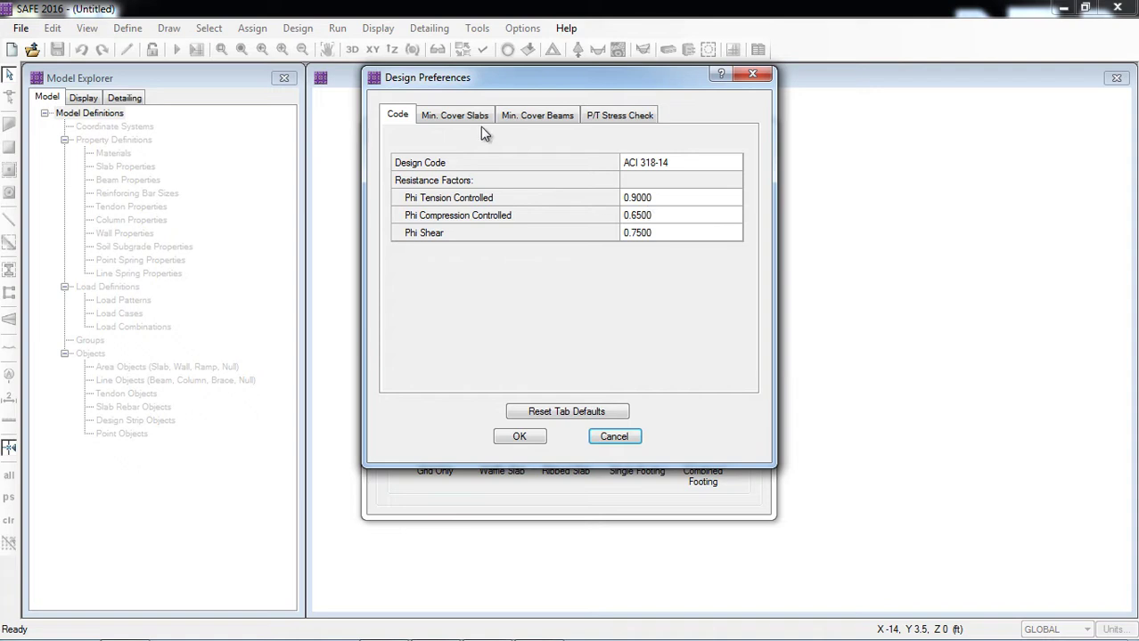
click(454, 114)
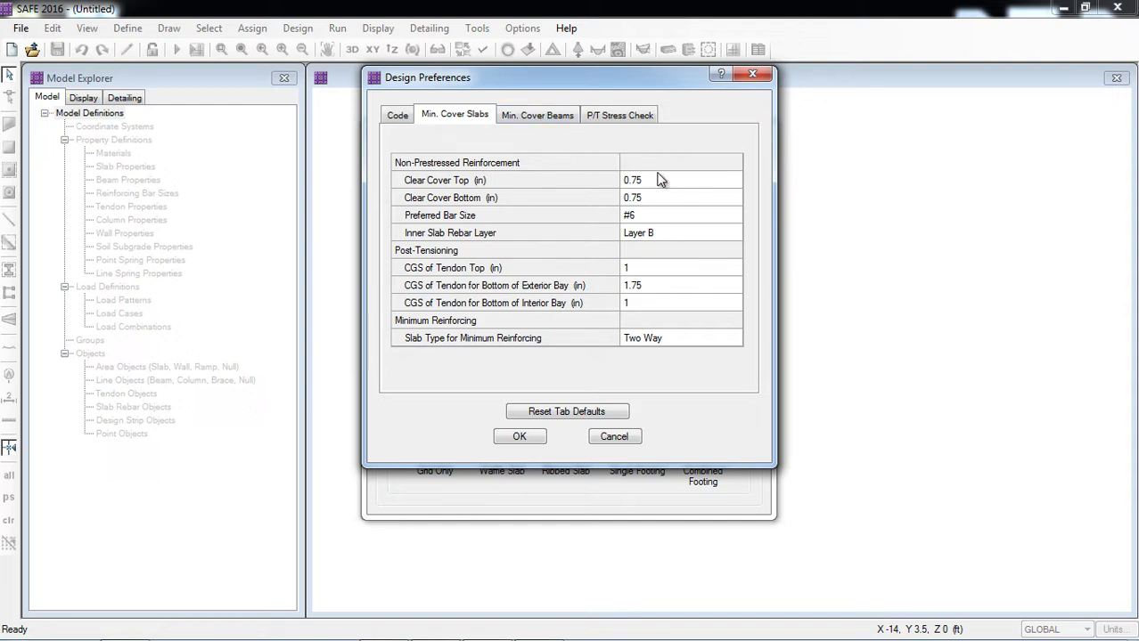
click(538, 118)
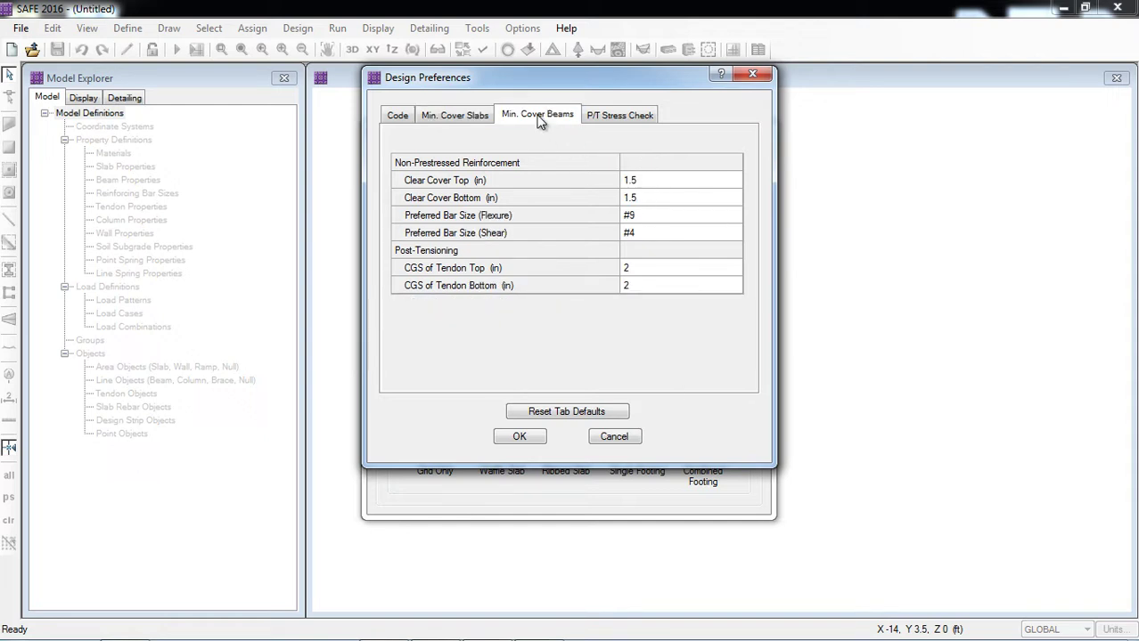
click(607, 118)
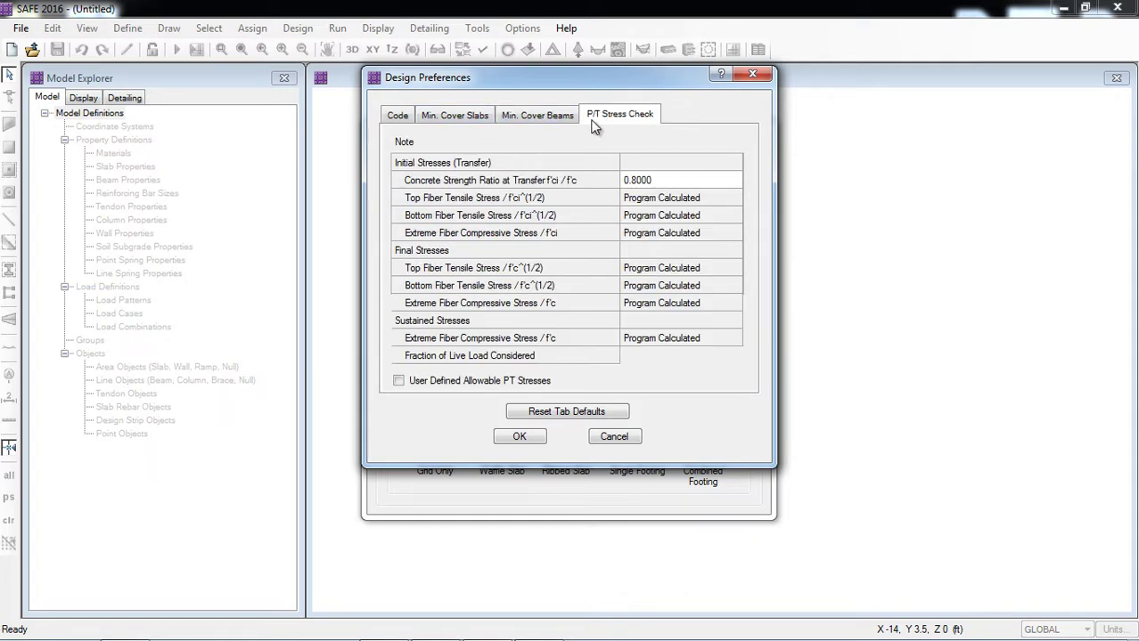
click(397, 115)
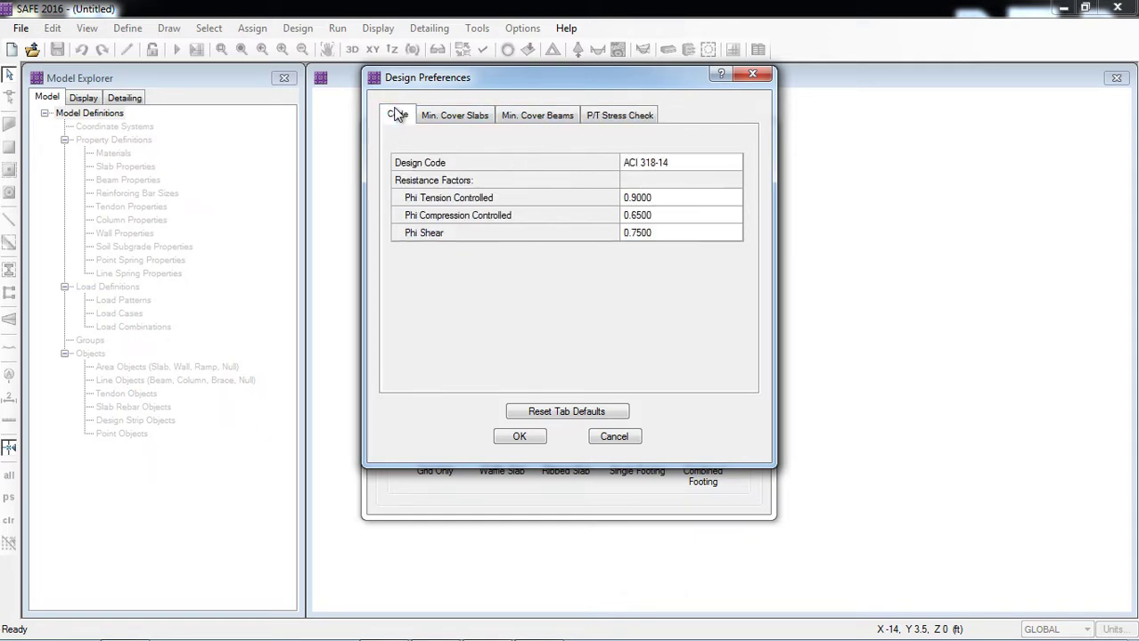
click(519, 435)
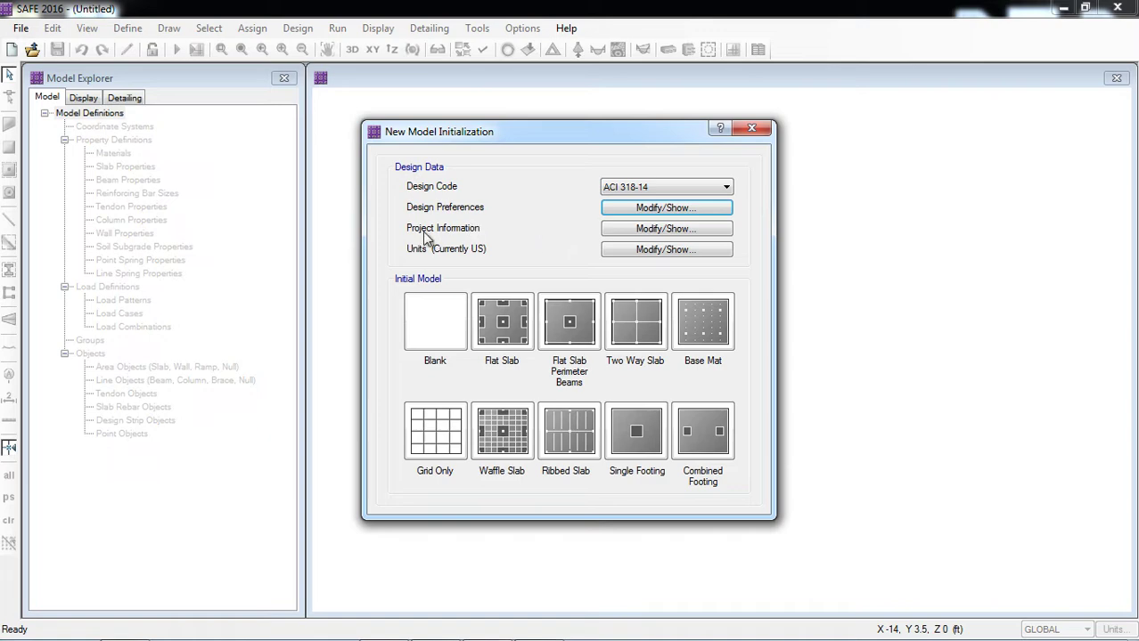
Fill in the client's name and set the project name to Training in the project information.
click(623, 230)
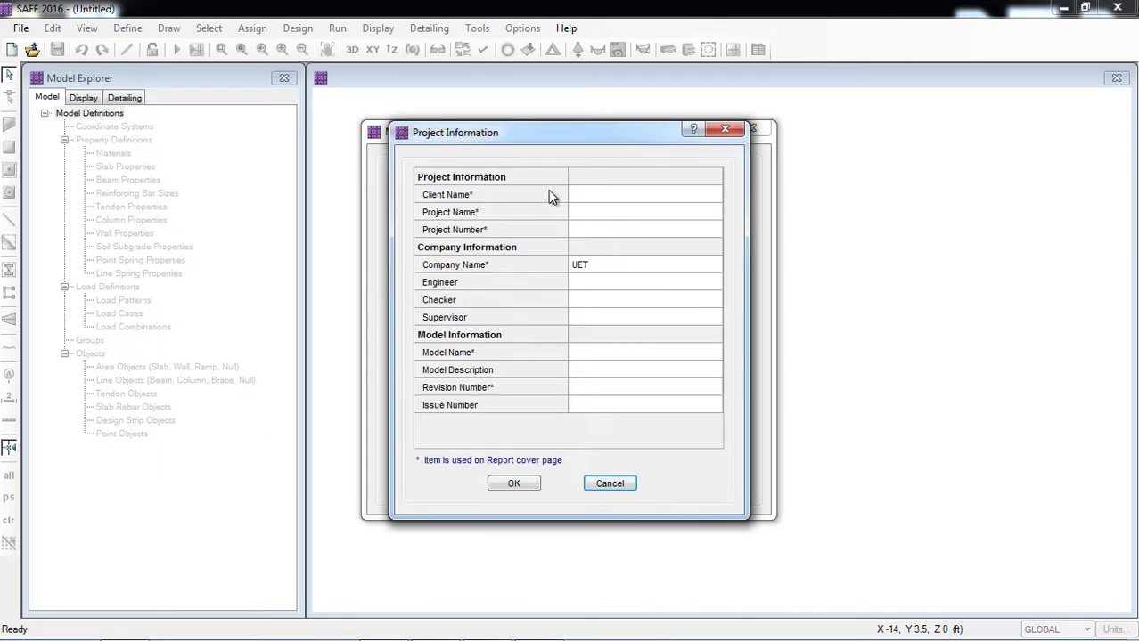
click(582, 198)
click(581, 197)
text(D)
key(Caps_Lock)
text(avid)
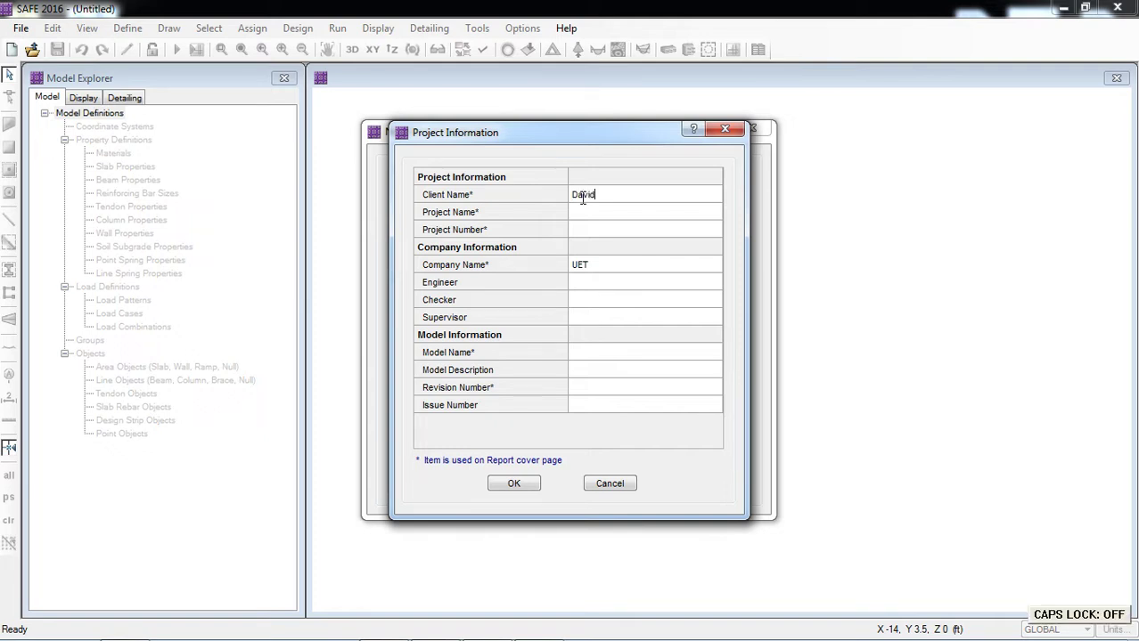
key(Return)
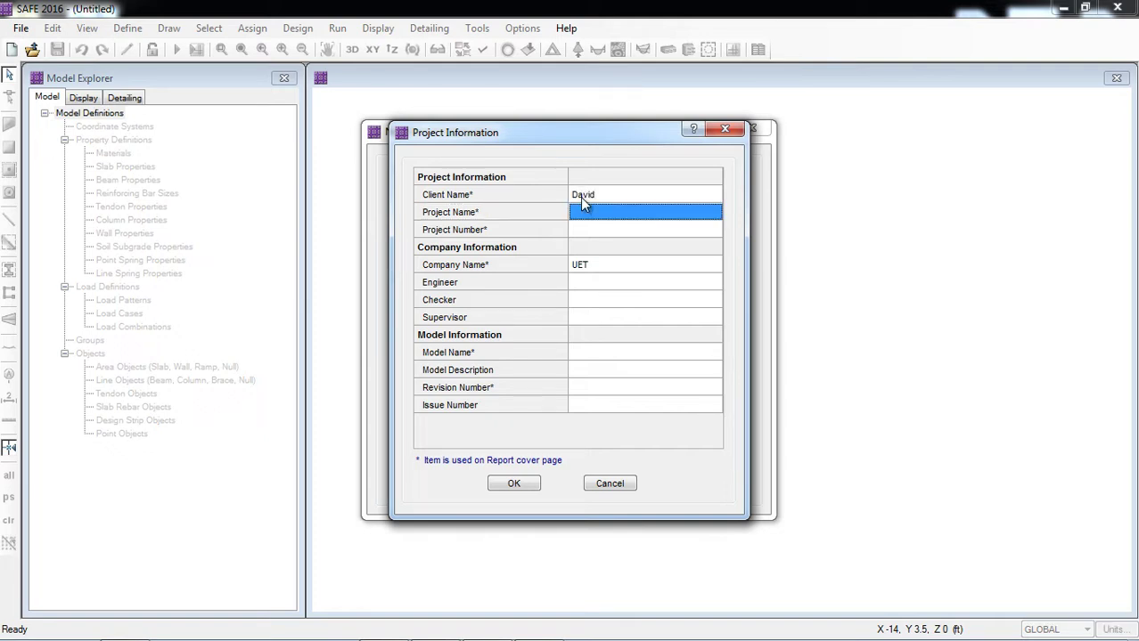
key(Caps_Lock)
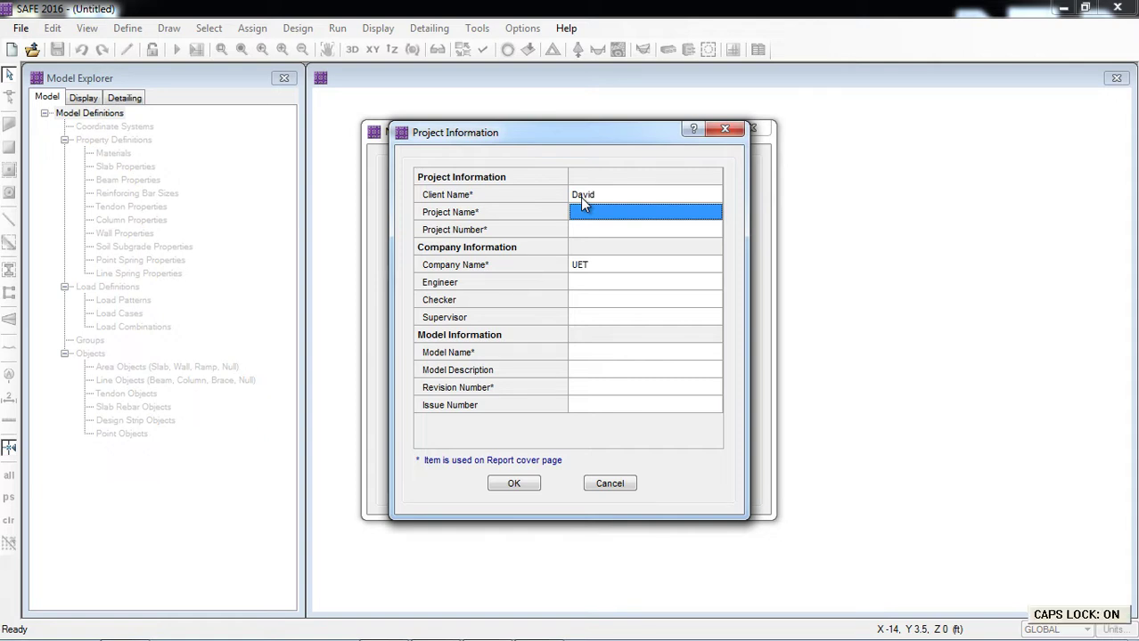
text(T)
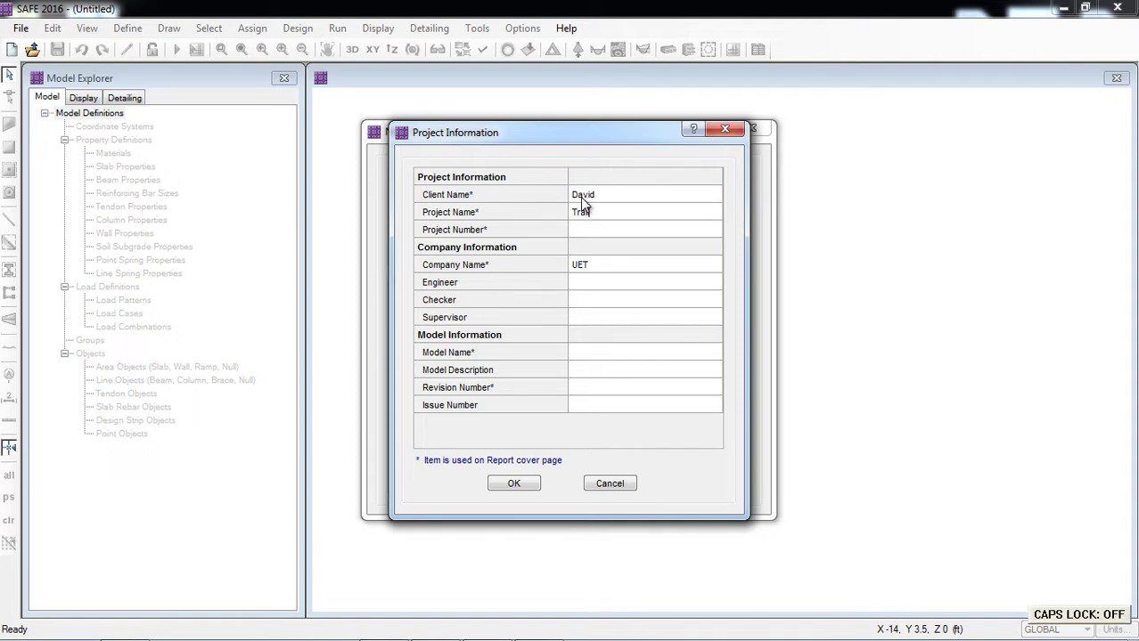
text(raining)
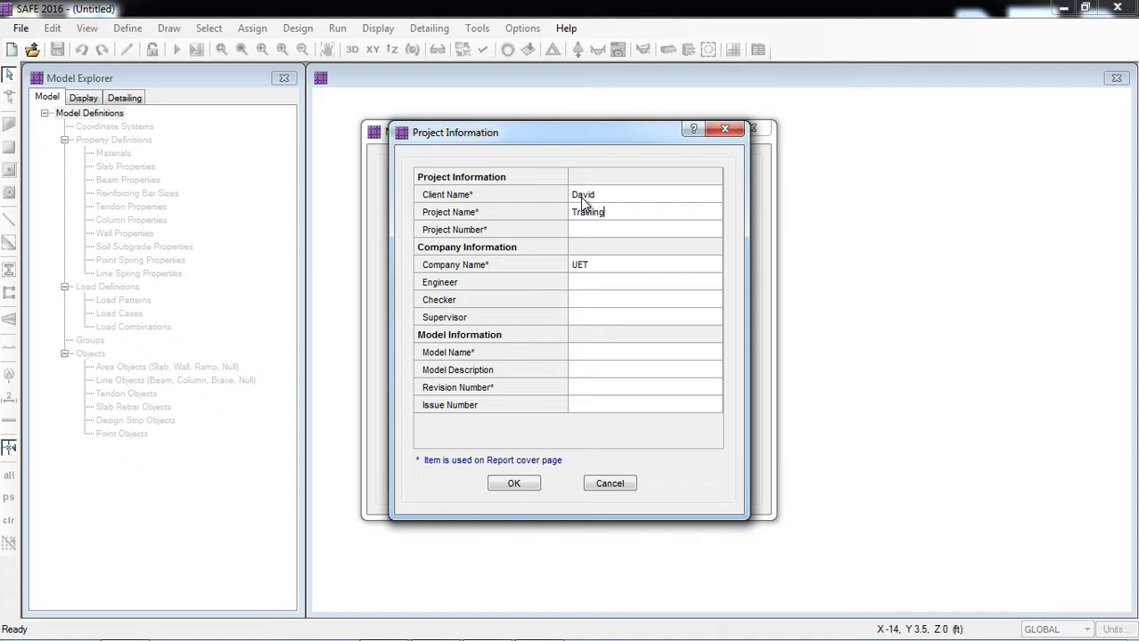
key(Return)
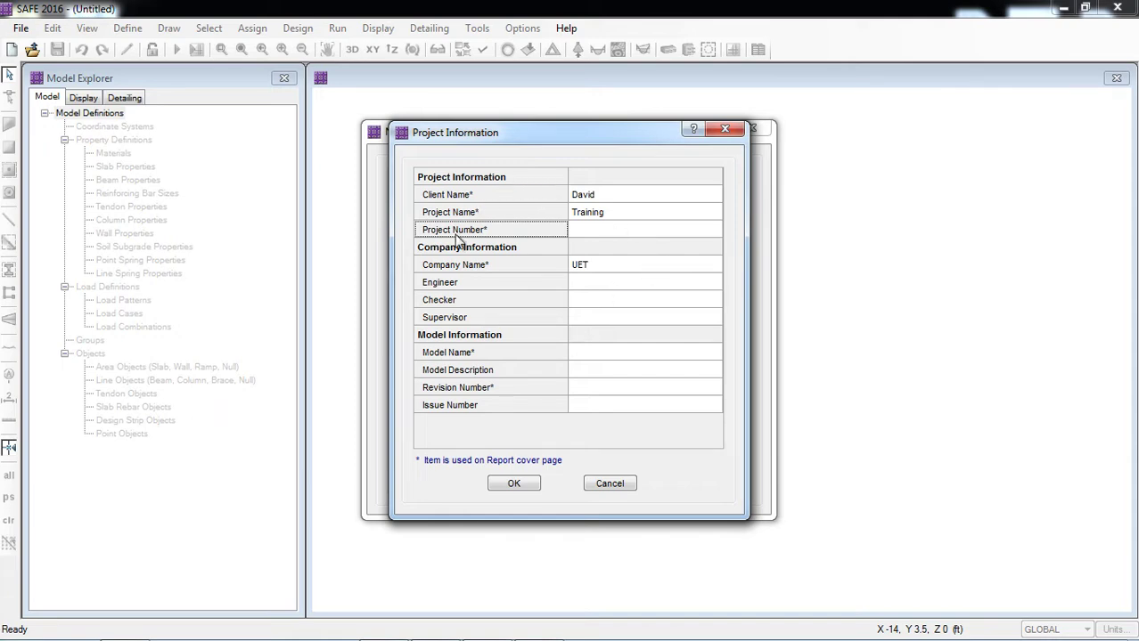
click(506, 486)
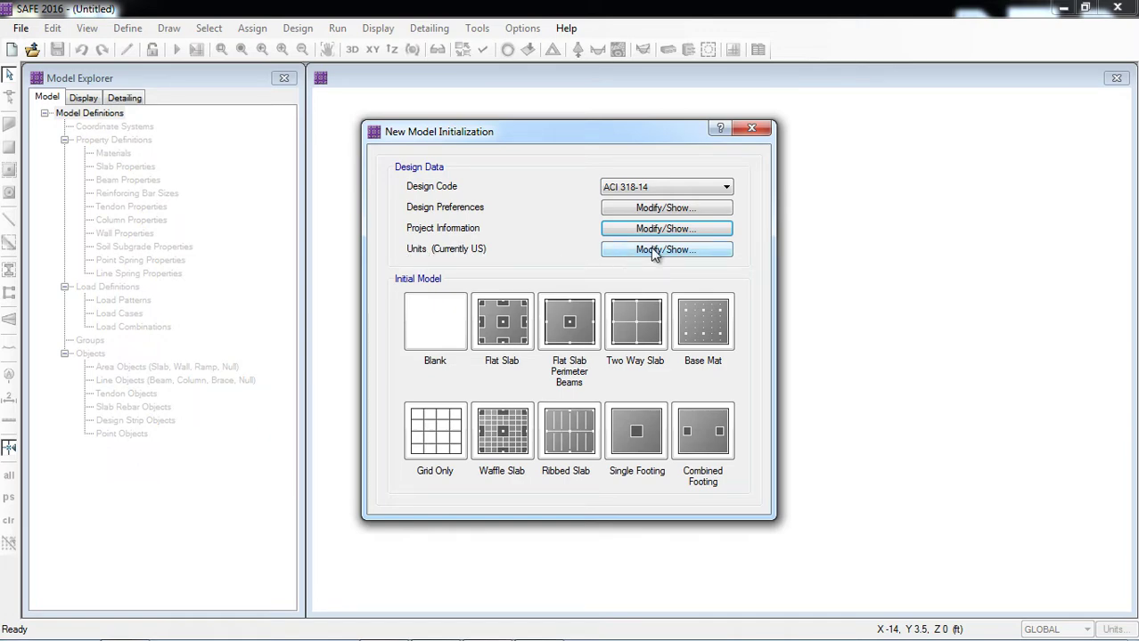
Set the model units to the metric defaults and create the model from the Blank template.
click(626, 253)
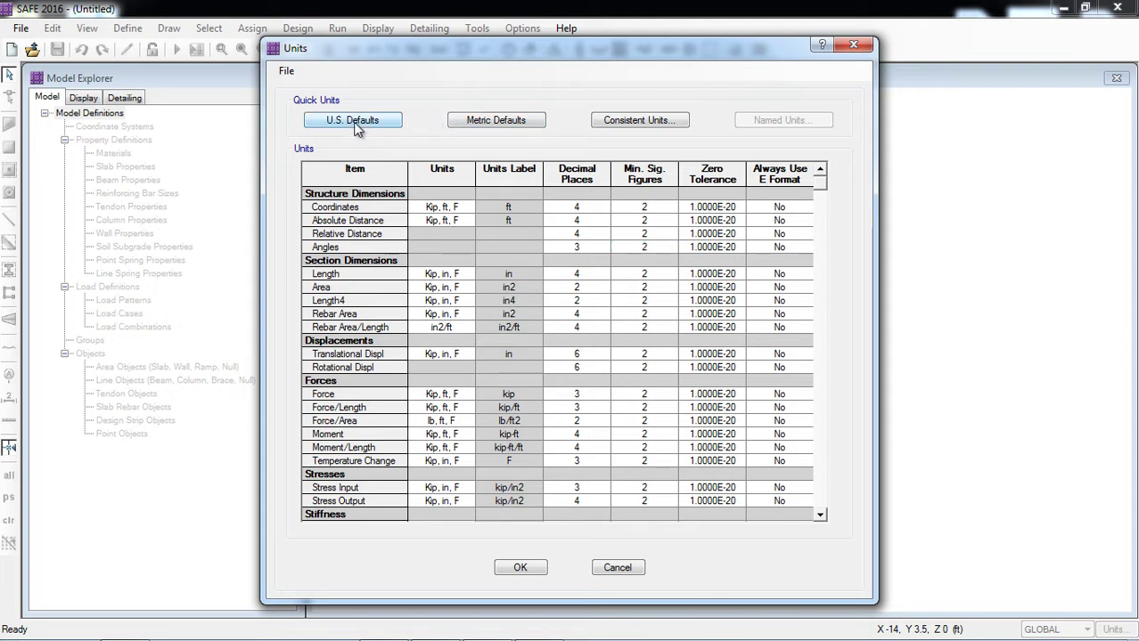
click(507, 122)
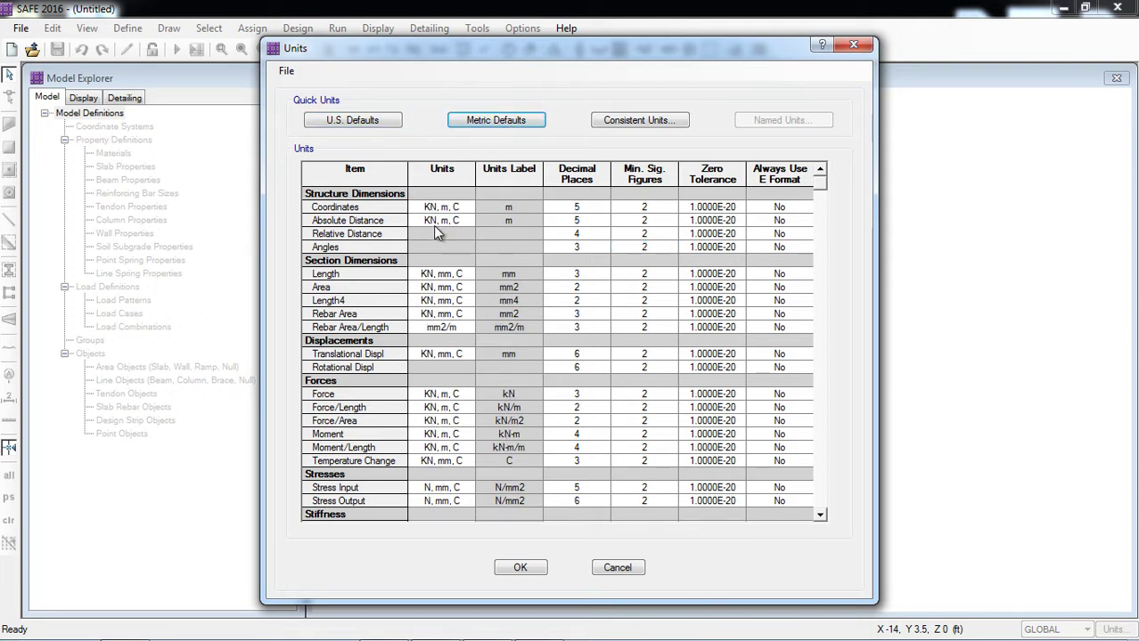
click(646, 122)
click(546, 313)
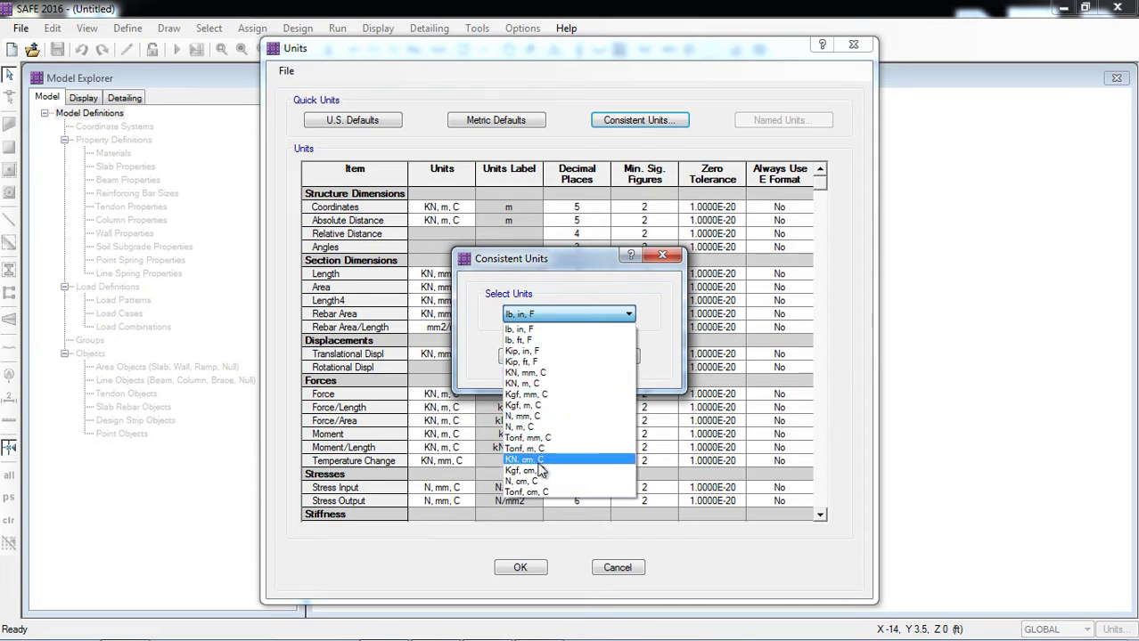
click(548, 313)
click(662, 256)
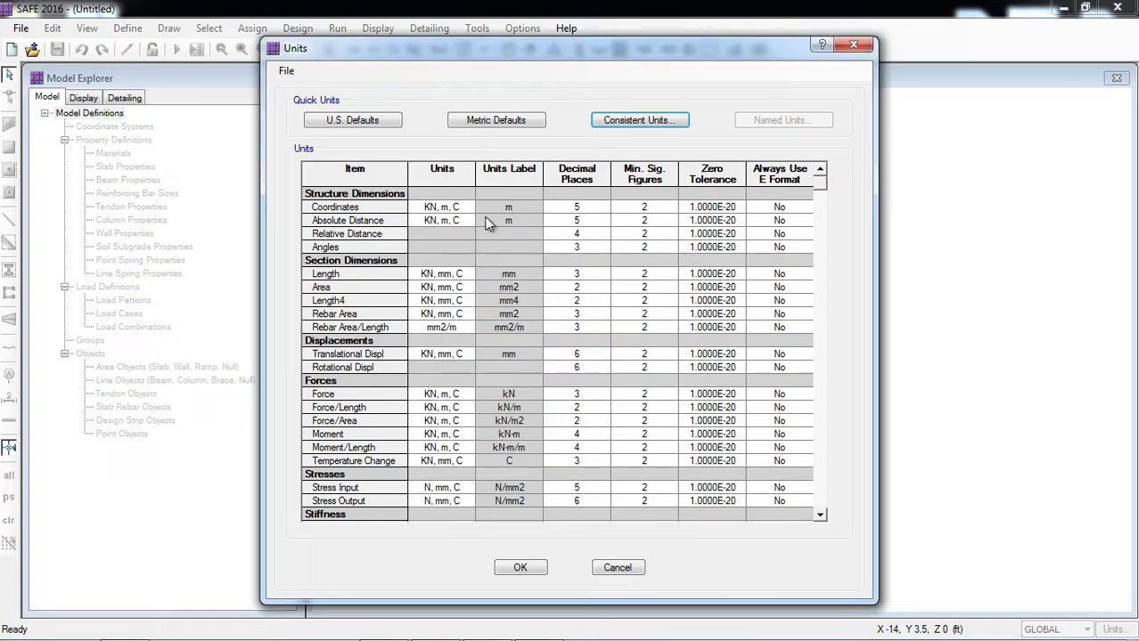
click(497, 122)
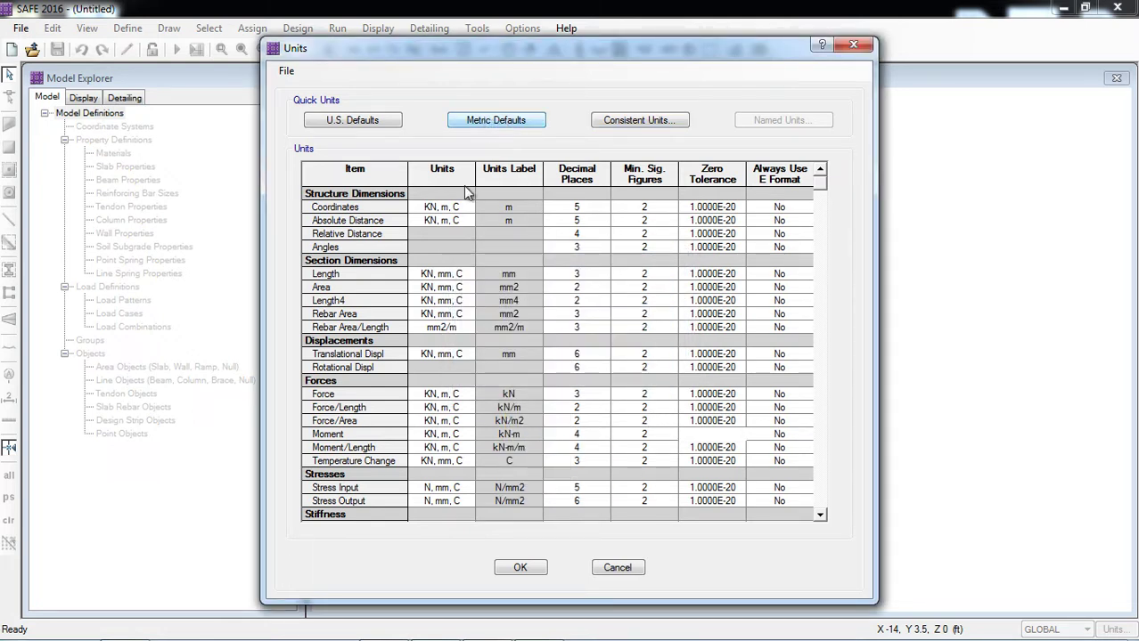
click(517, 569)
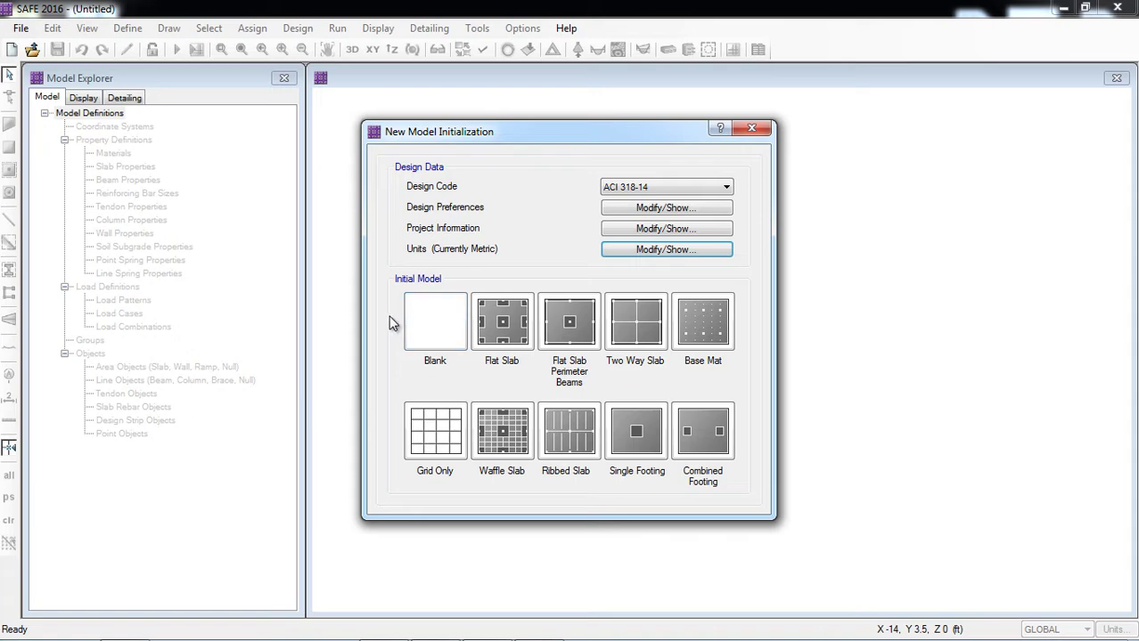
click(444, 325)
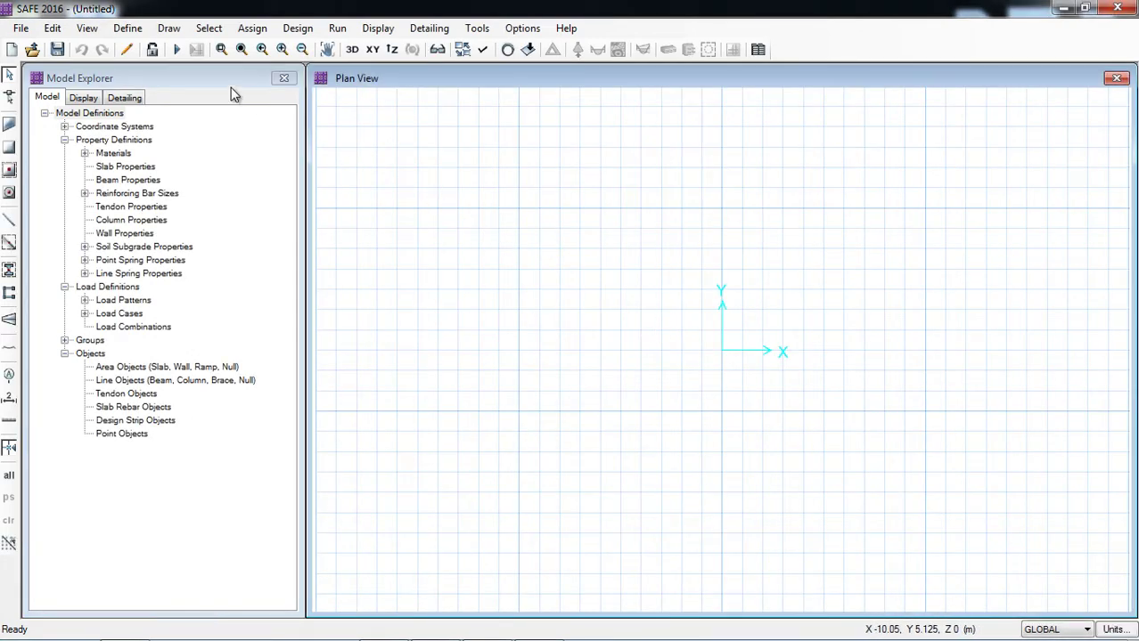
Add a new material named Concrete 24 MPa with the material type Concrete.
click(127, 29)
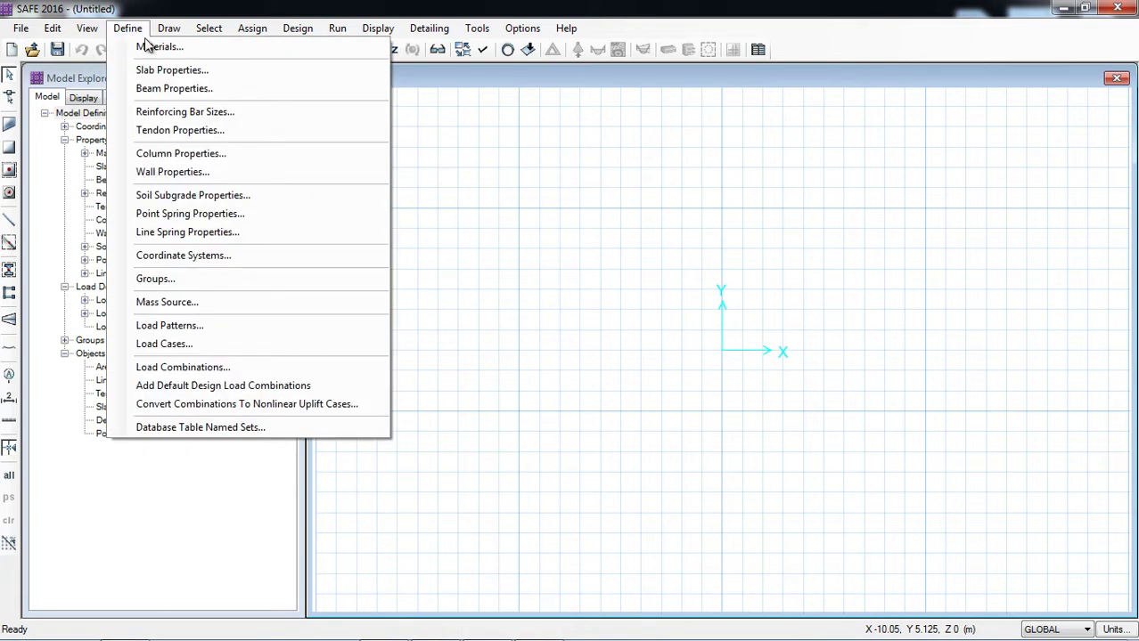
click(151, 46)
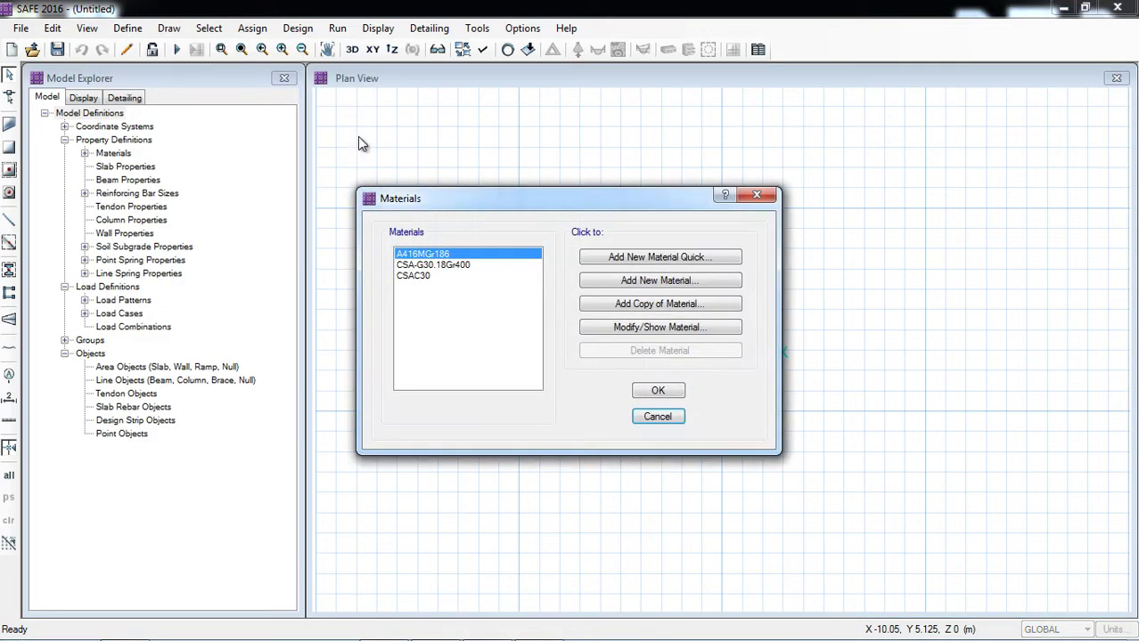
click(641, 281)
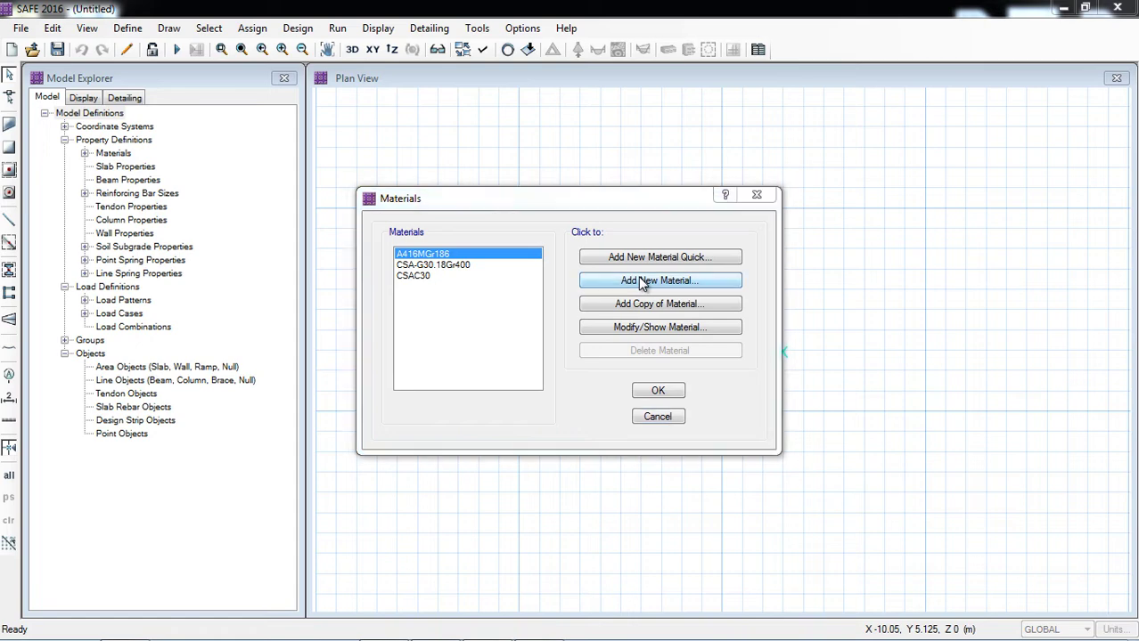
drag(595, 120, 496, 112)
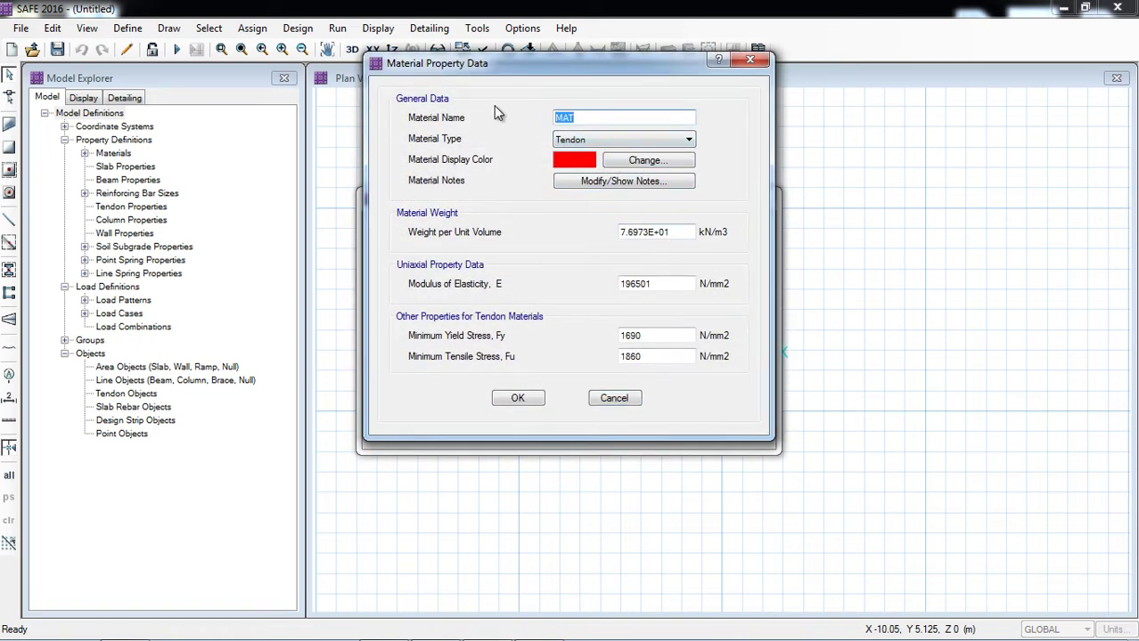
key(Caps_Lock)
text(C)
key(Caps_Lock)
text(on)
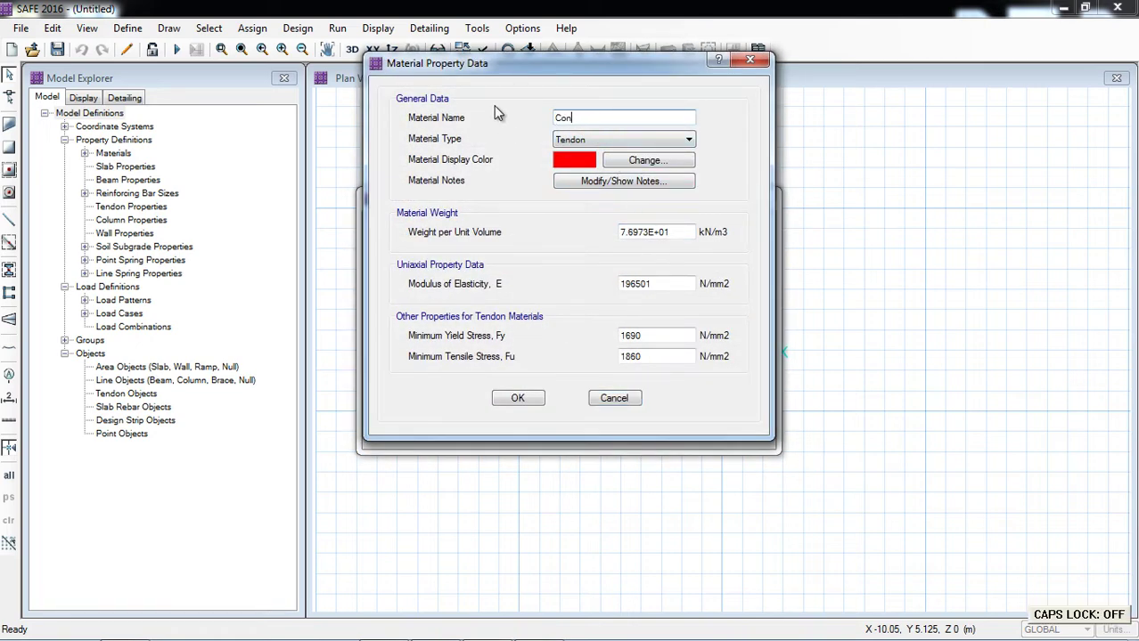
text(crete 24)
key(Caps_Lock)
text(MP)
key(Caps_Lock)
text(a)
click(612, 139)
click(597, 163)
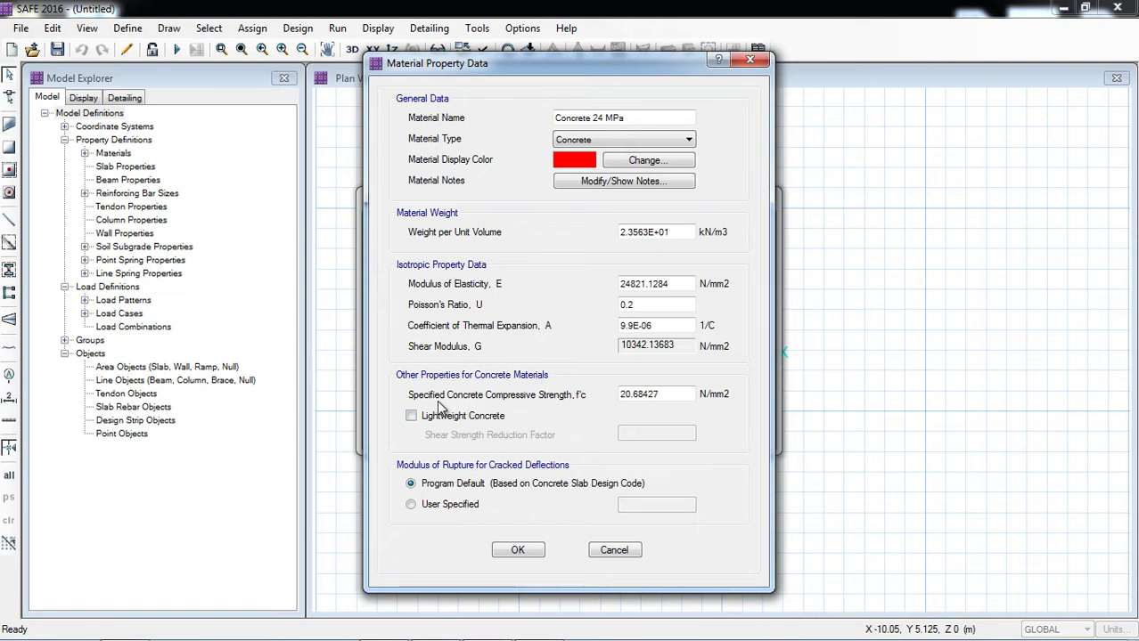
Set the new material's specified concrete compressive strength to 24 N/mm2.
click(662, 397)
drag(661, 396, 566, 394)
text(24)
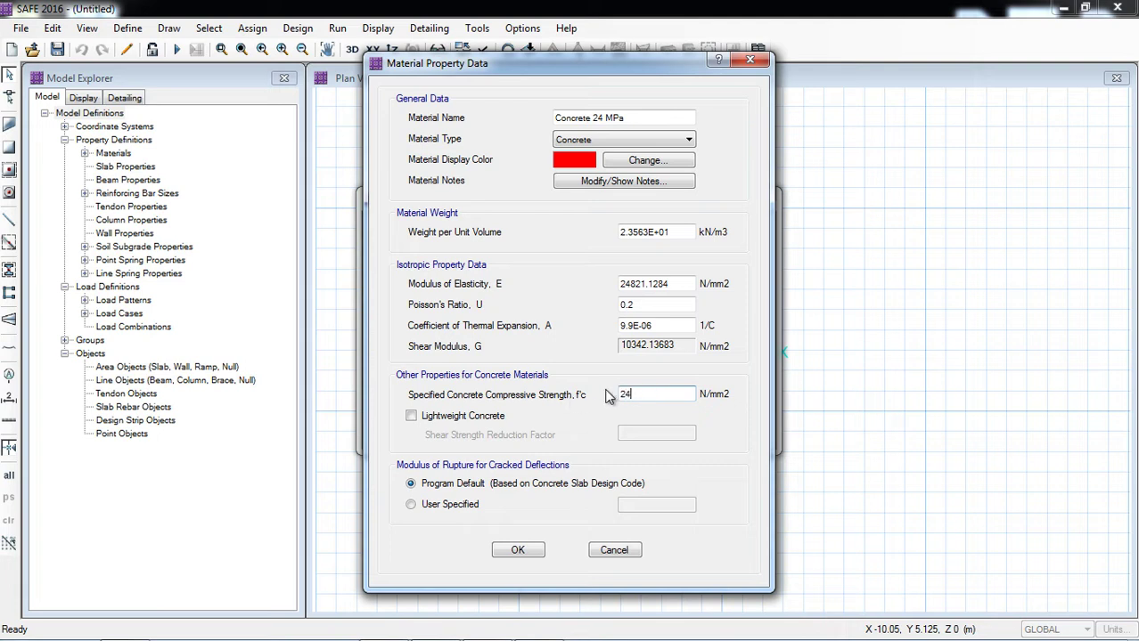
Set the material's modulus of elasticity with the formula 4700*(24)^0.5 and save the material.
drag(670, 285, 588, 289)
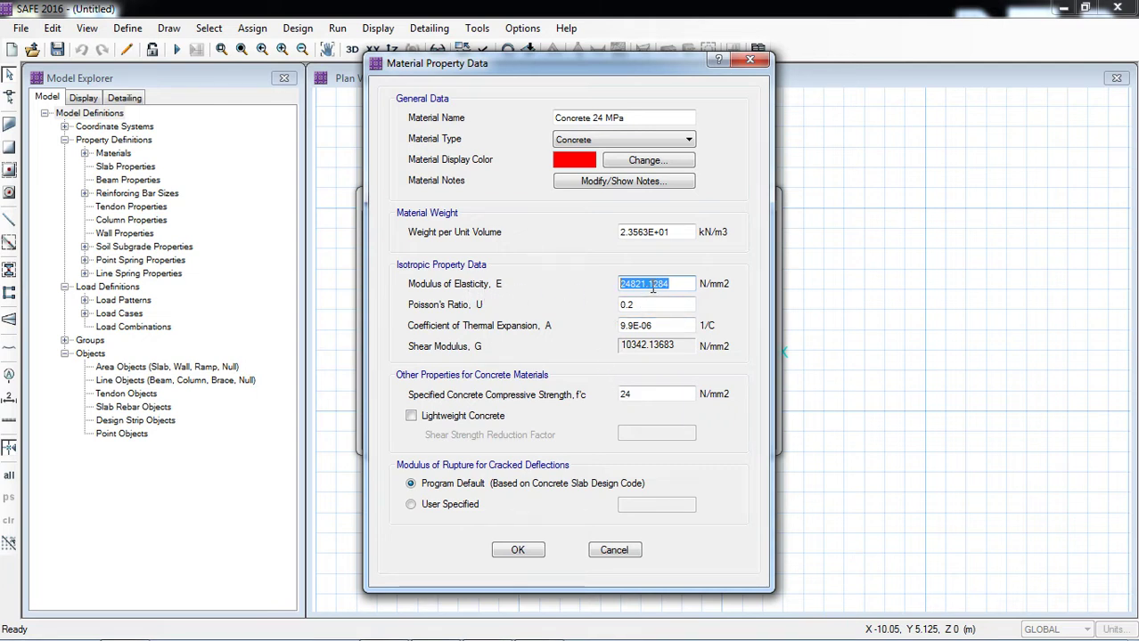
text(=4700*)
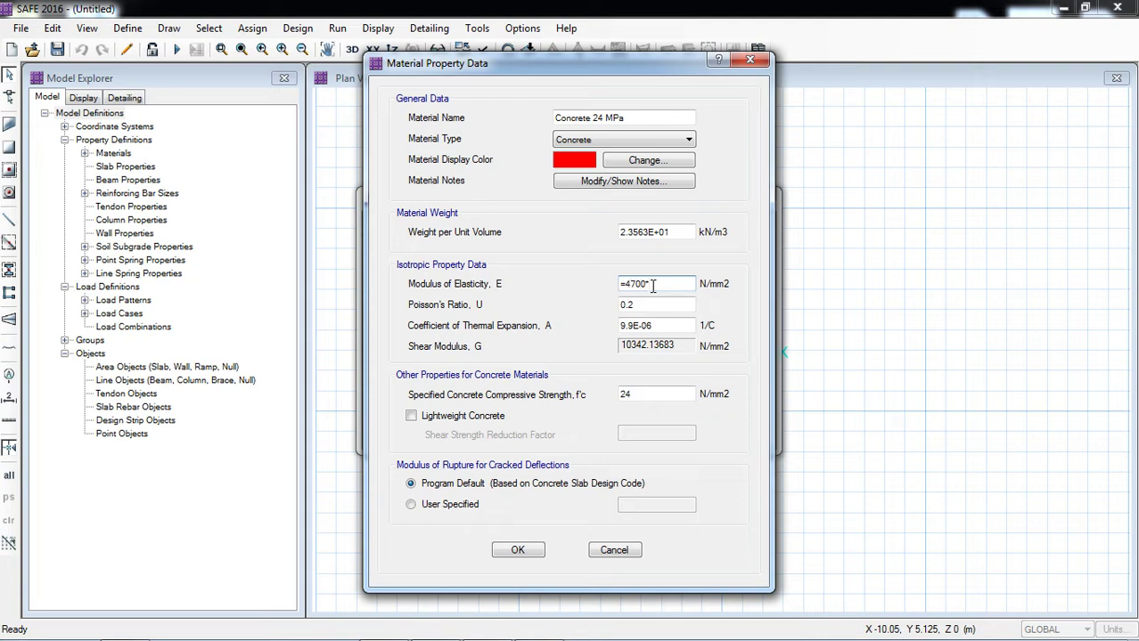
text((24)
text(0.5)
click(676, 304)
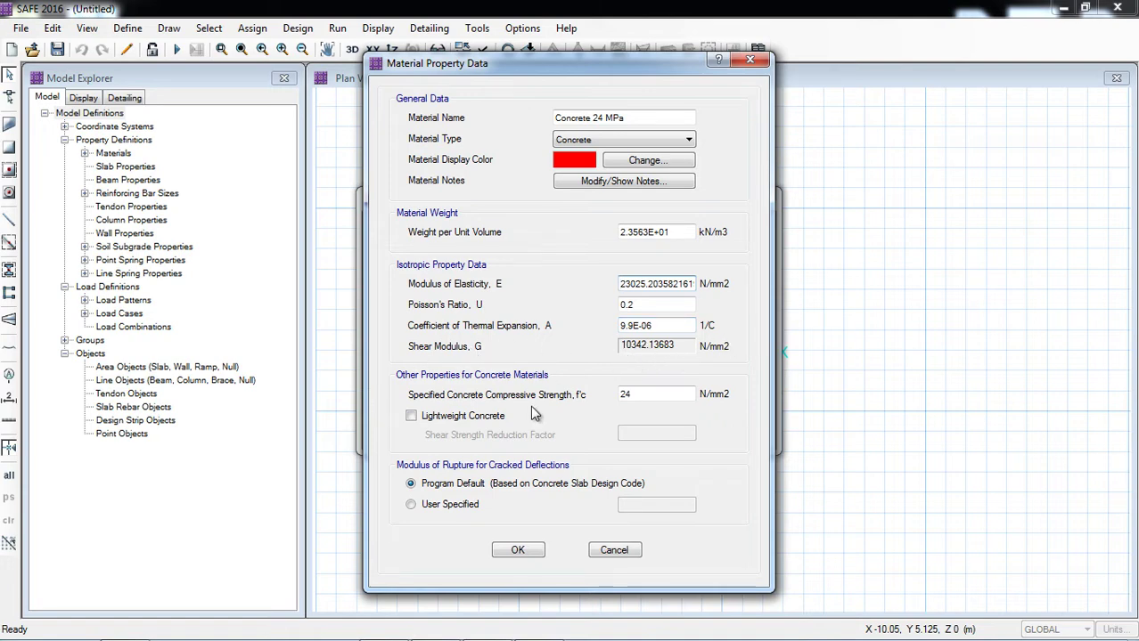
click(518, 551)
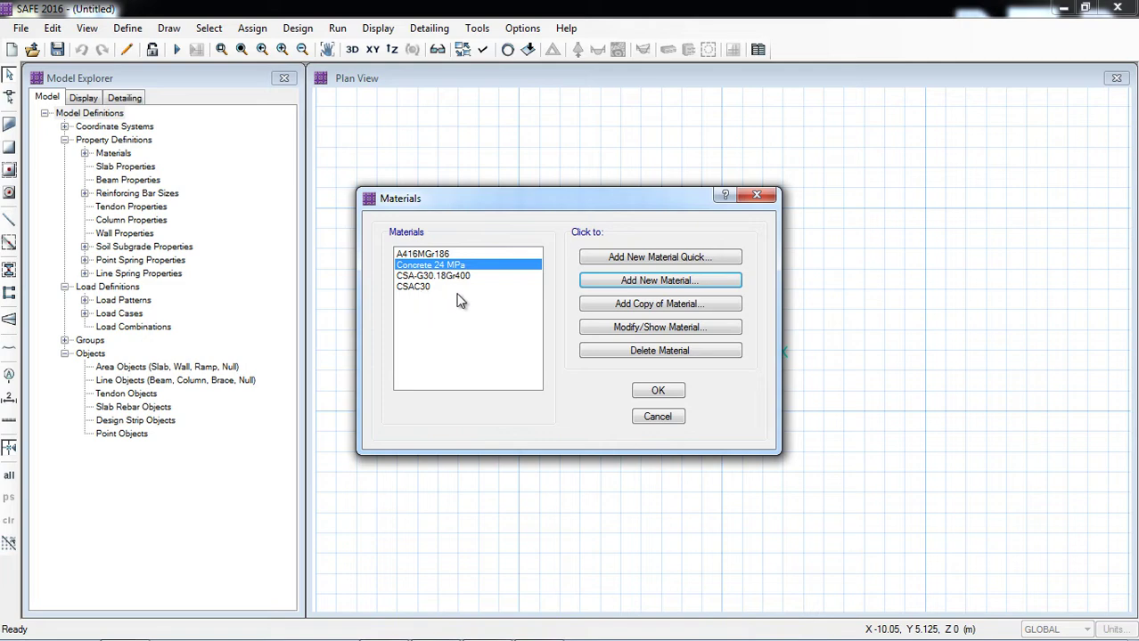
Add a new material named Reinforcement 420 MPa with the material type Rebar.
click(634, 281)
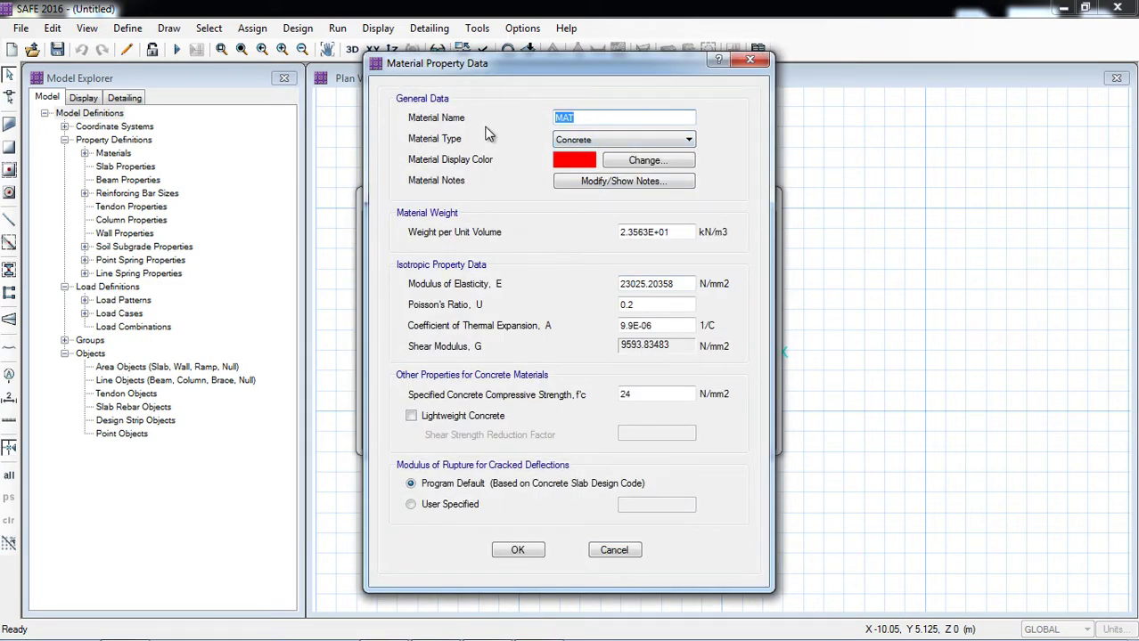
text(sRe)
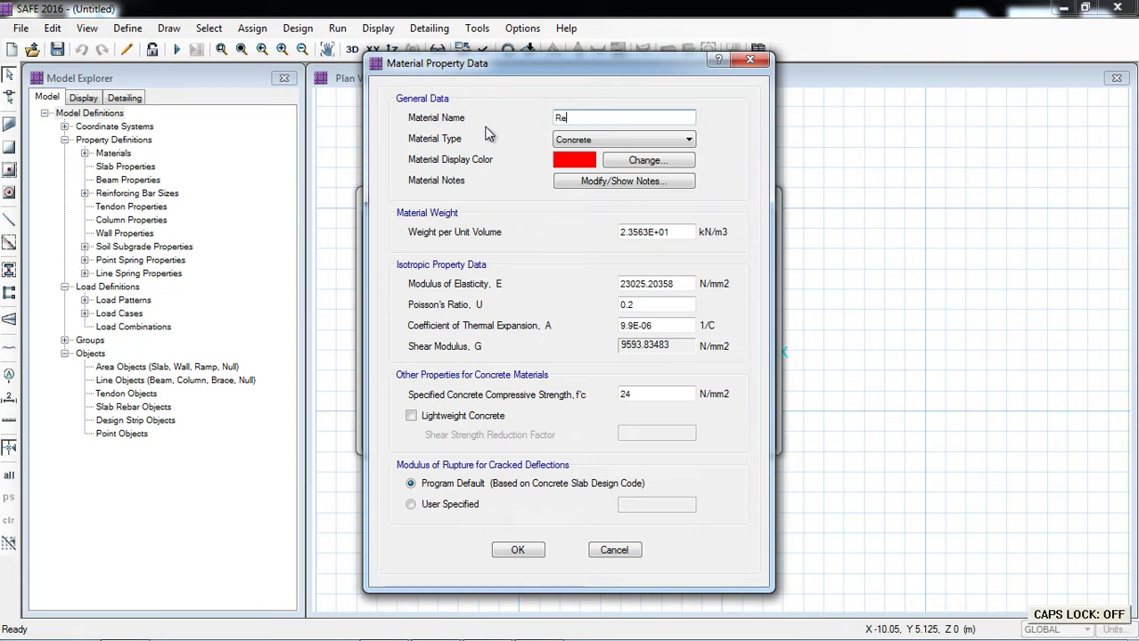
text(inforcement )
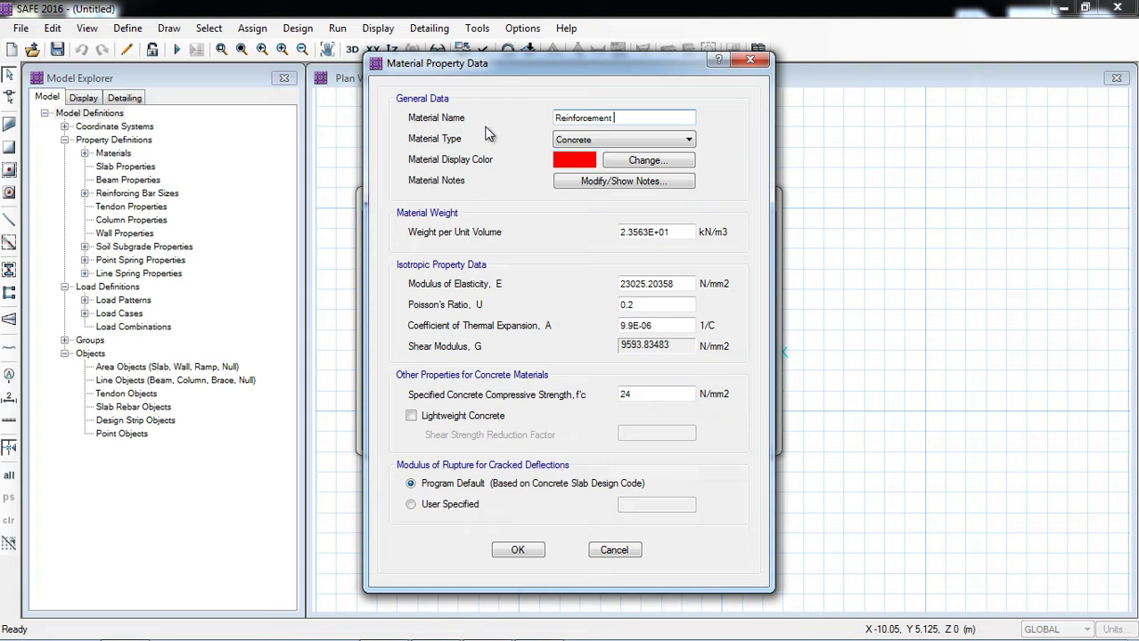
text(420 MPa)
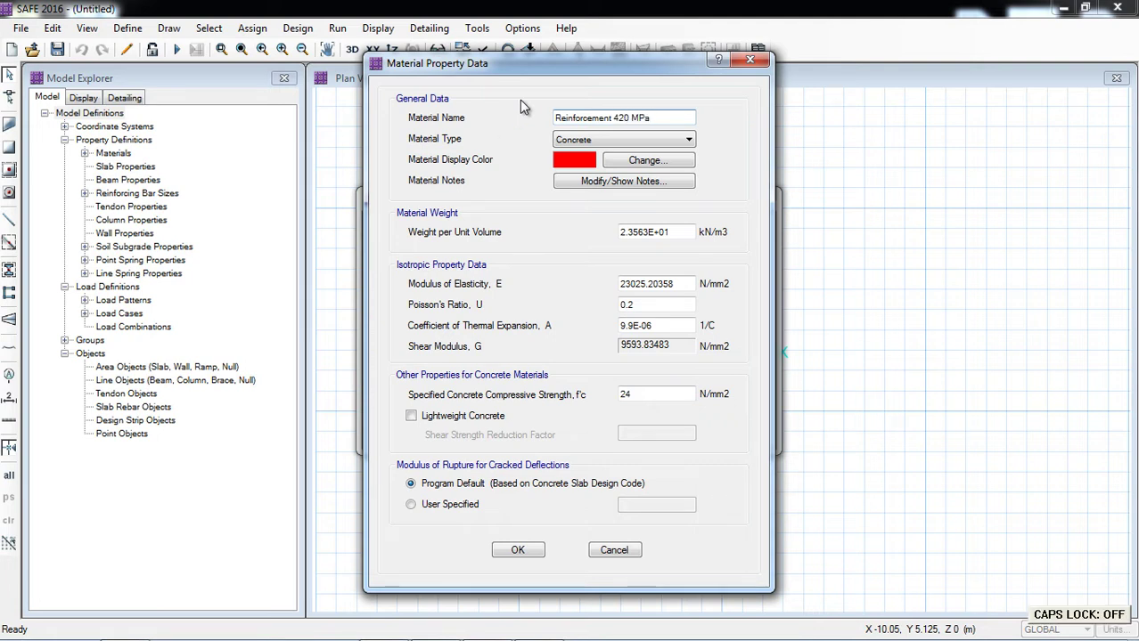
click(564, 139)
click(567, 176)
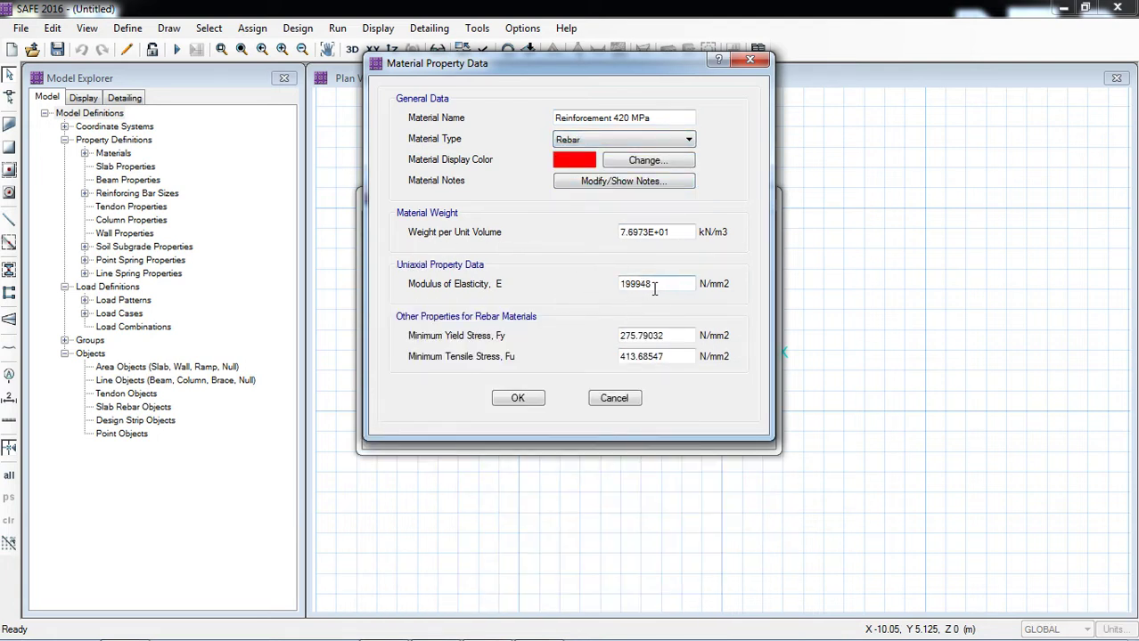
Set the rebar's modulus of elasticity to 200000, yield stress to 420 and tensile stress to 620 N/mm2, and save the materials.
drag(659, 285, 602, 290)
text(200000)
double_click(647, 335)
text(420)
key(Tab)
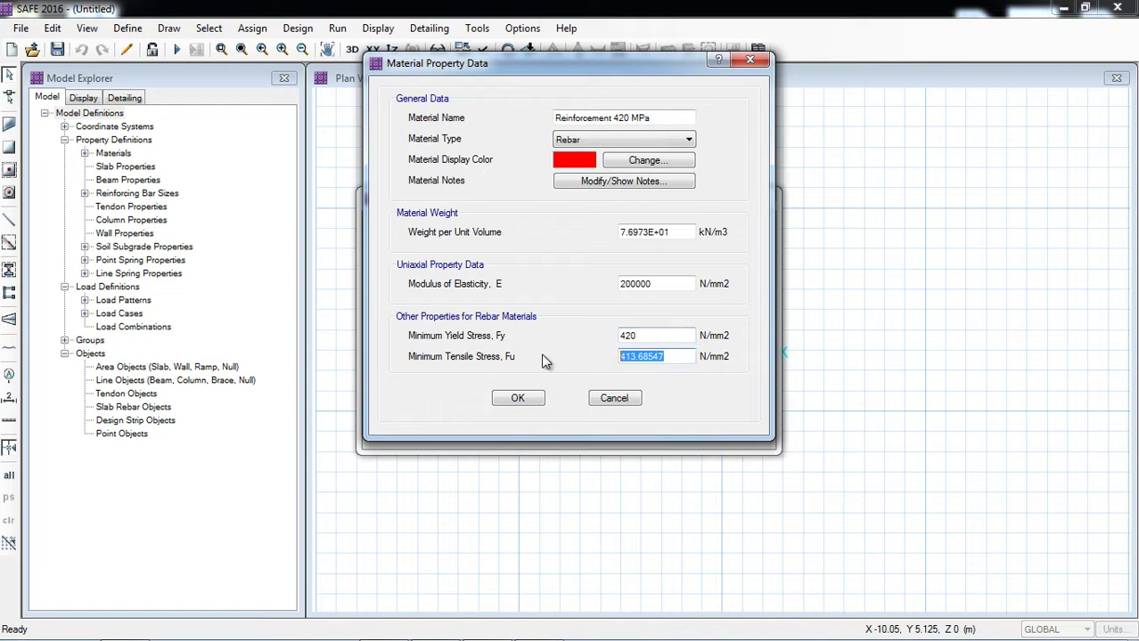
text(62)
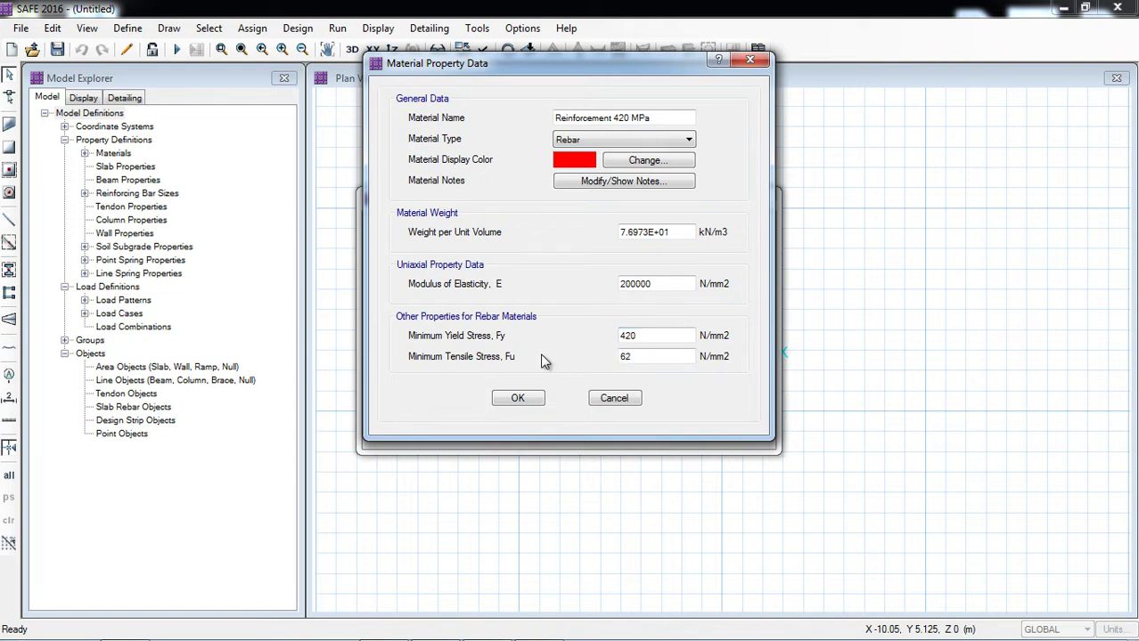
text(0)
click(640, 336)
click(524, 398)
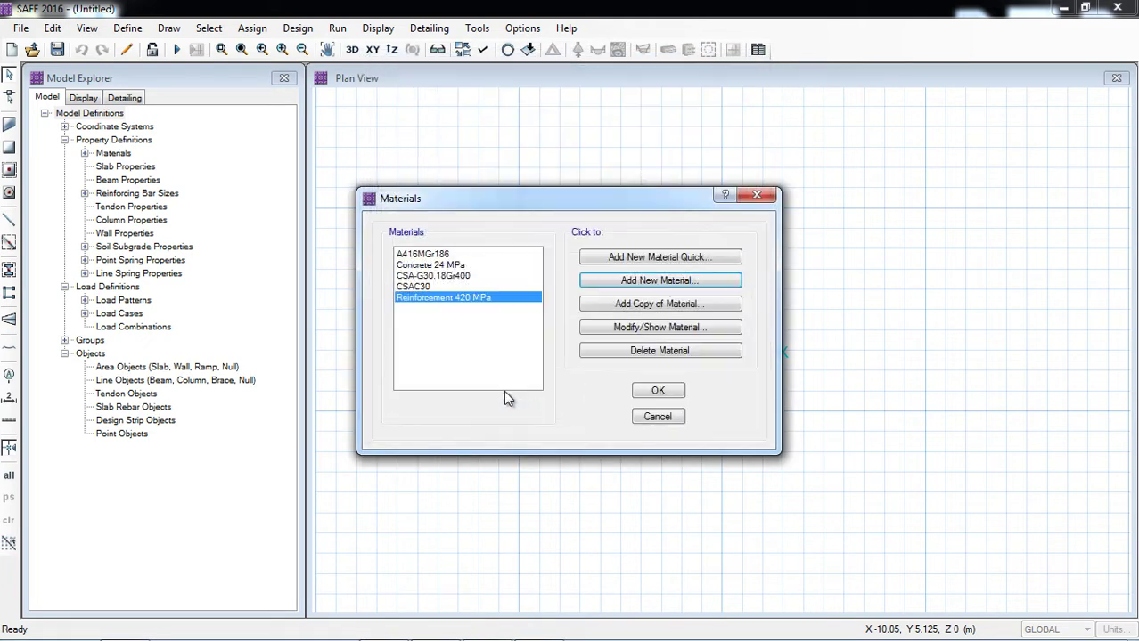
click(657, 393)
Add a new slab property of type Footing and name it Footing 300 mm.
click(127, 28)
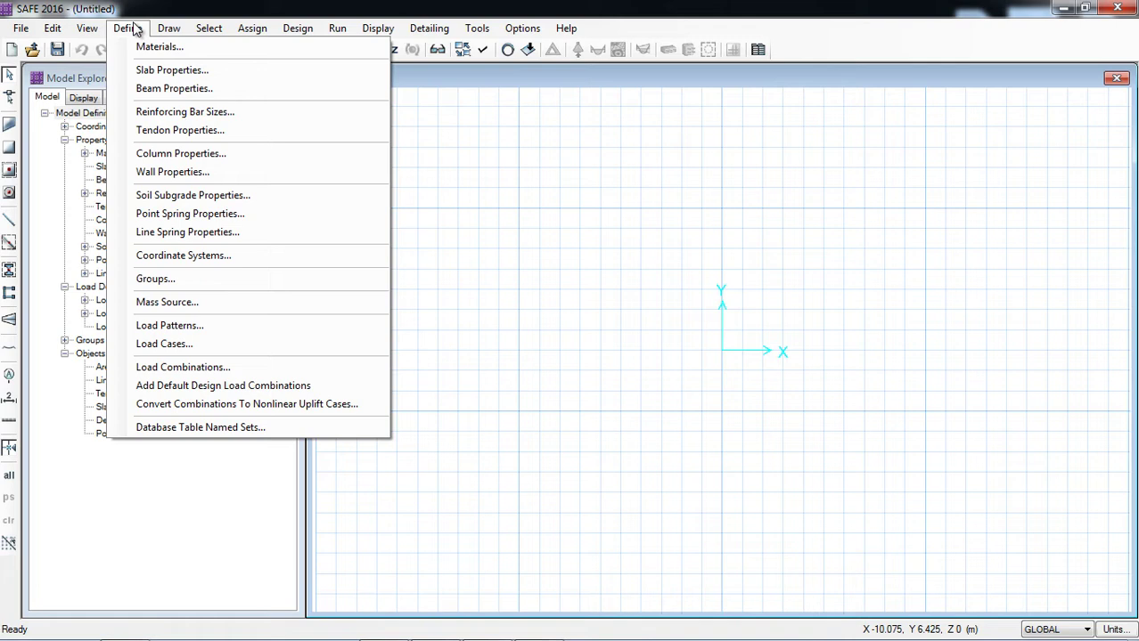
click(173, 70)
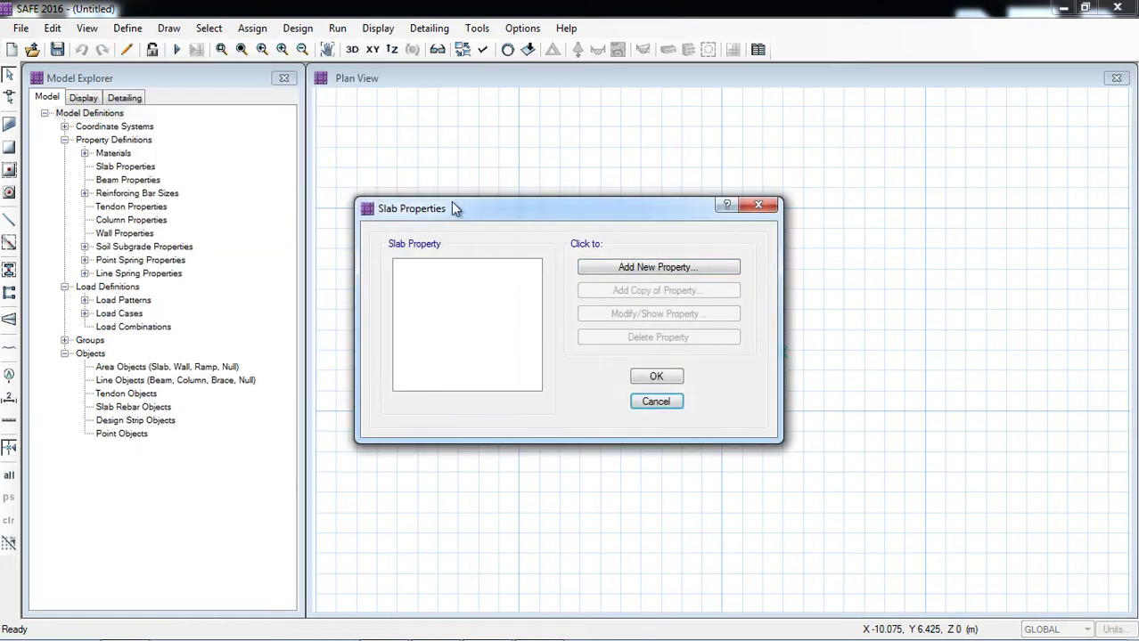
click(635, 269)
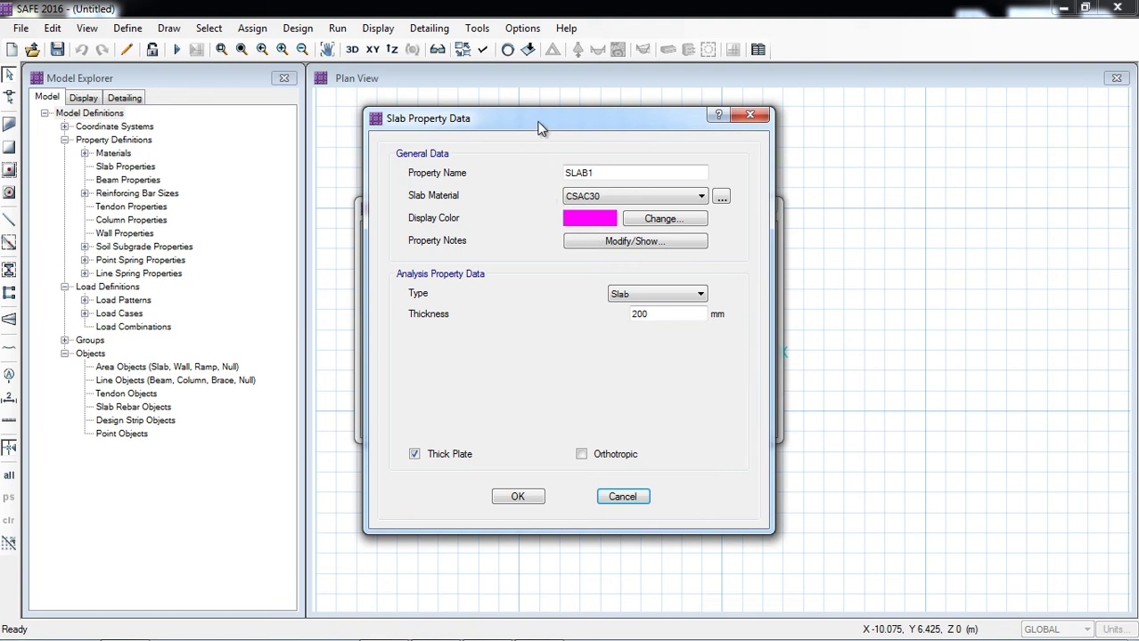
click(647, 301)
click(653, 367)
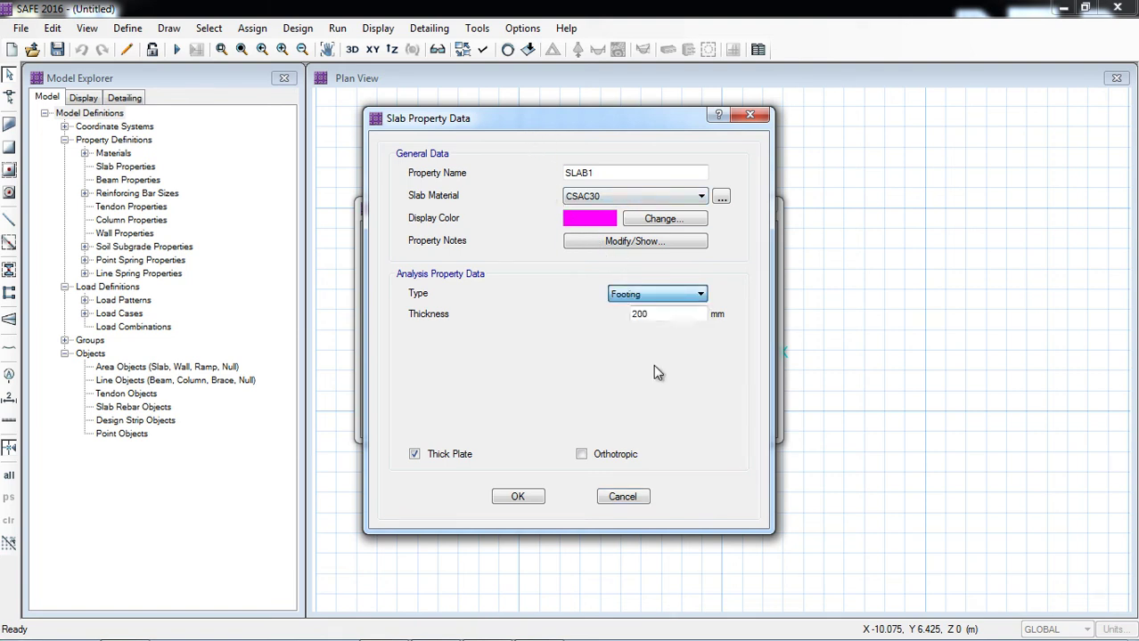
double_click(623, 172)
key(Caps_Lock)
text(F)
key(Caps_Lock)
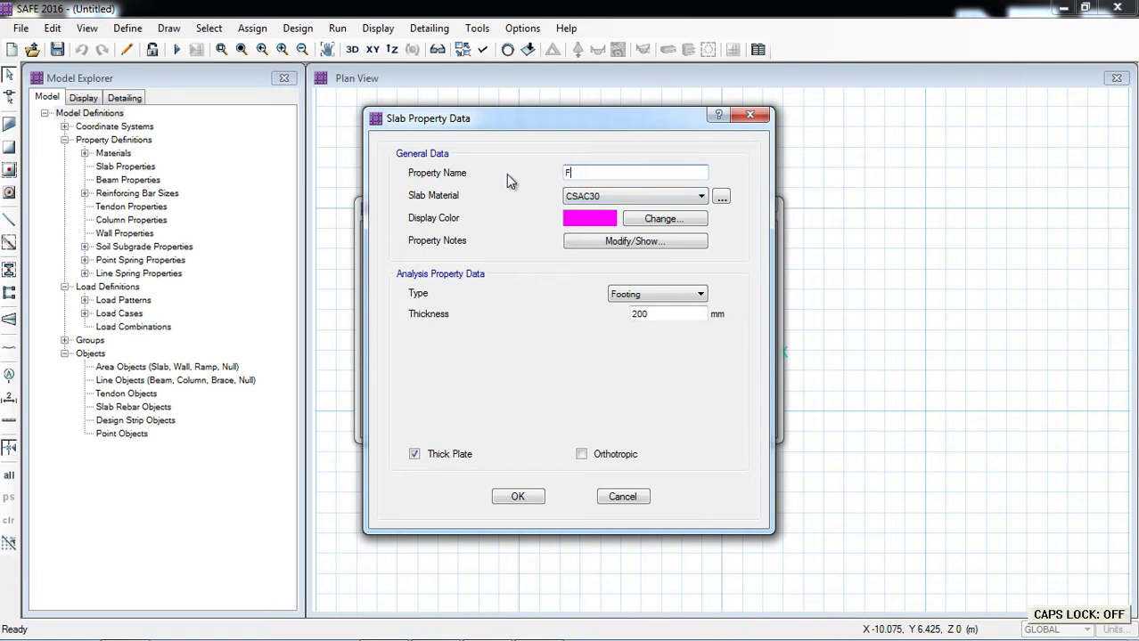
text(ooting 300 m)
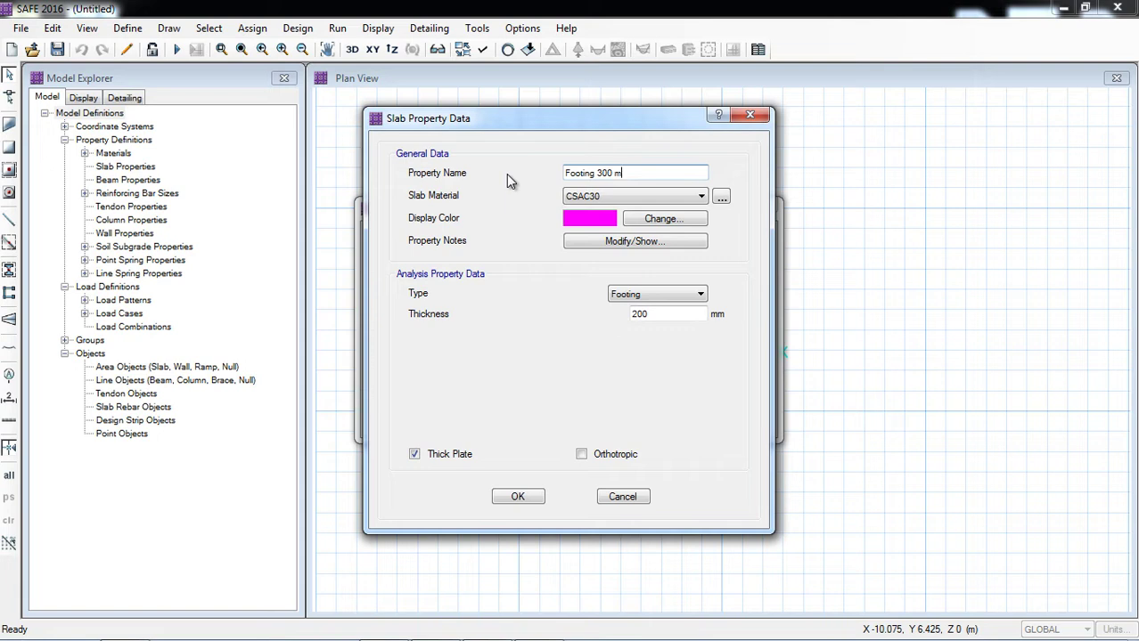
text(m)
Set the footing's thickness to 300 mm and its slab material to Concrete 24 MPa, and save the property.
key(Tab)
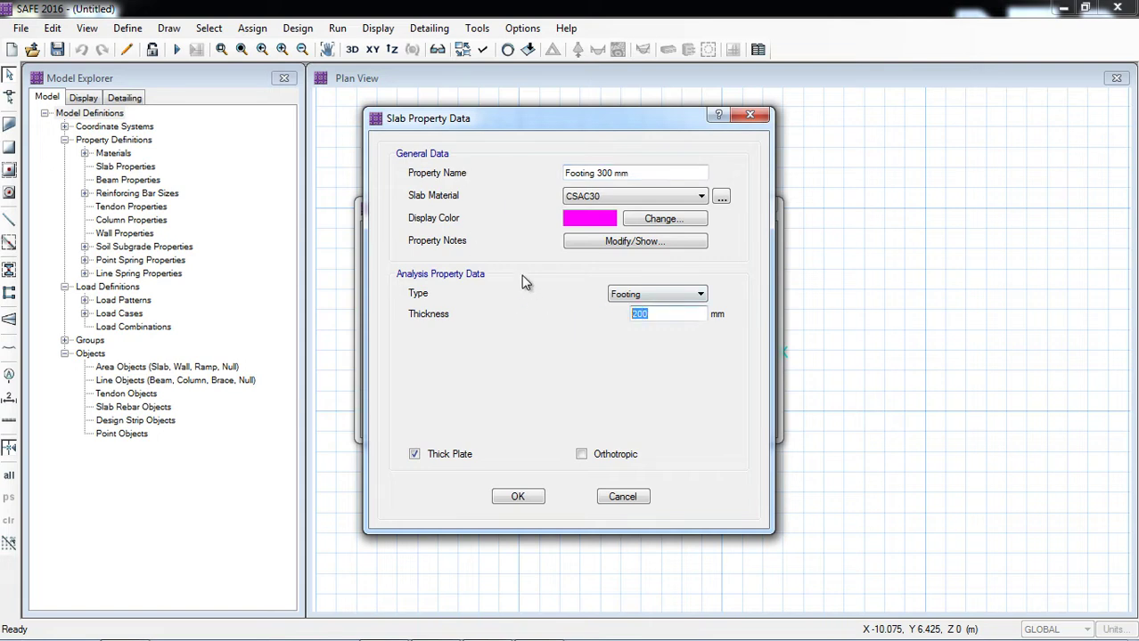
text(300)
click(661, 203)
click(593, 249)
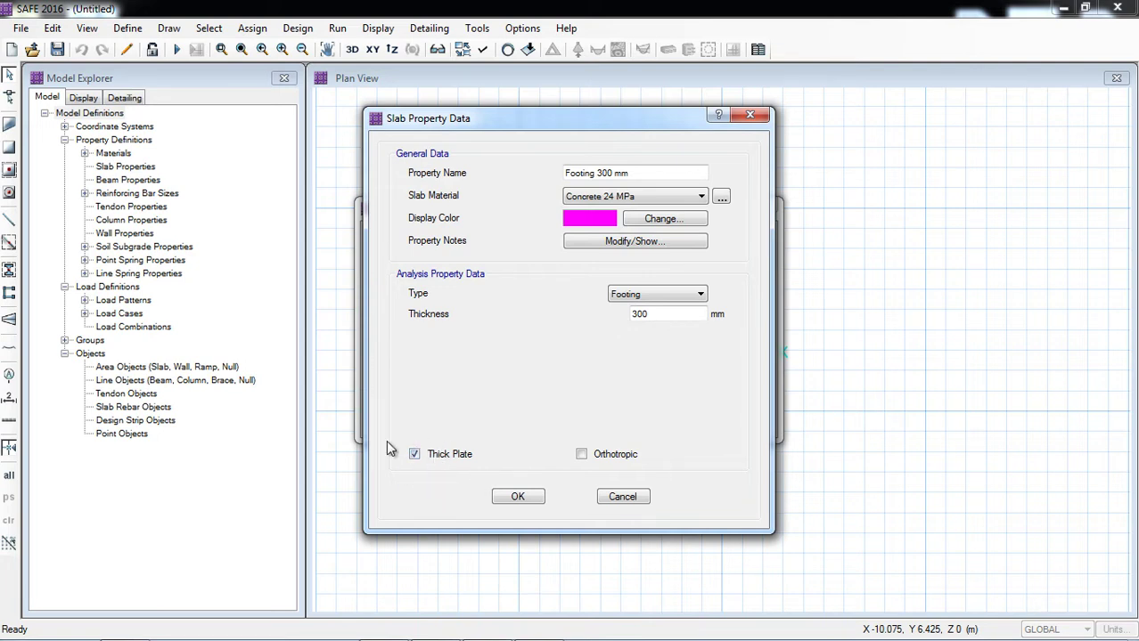
click(582, 454)
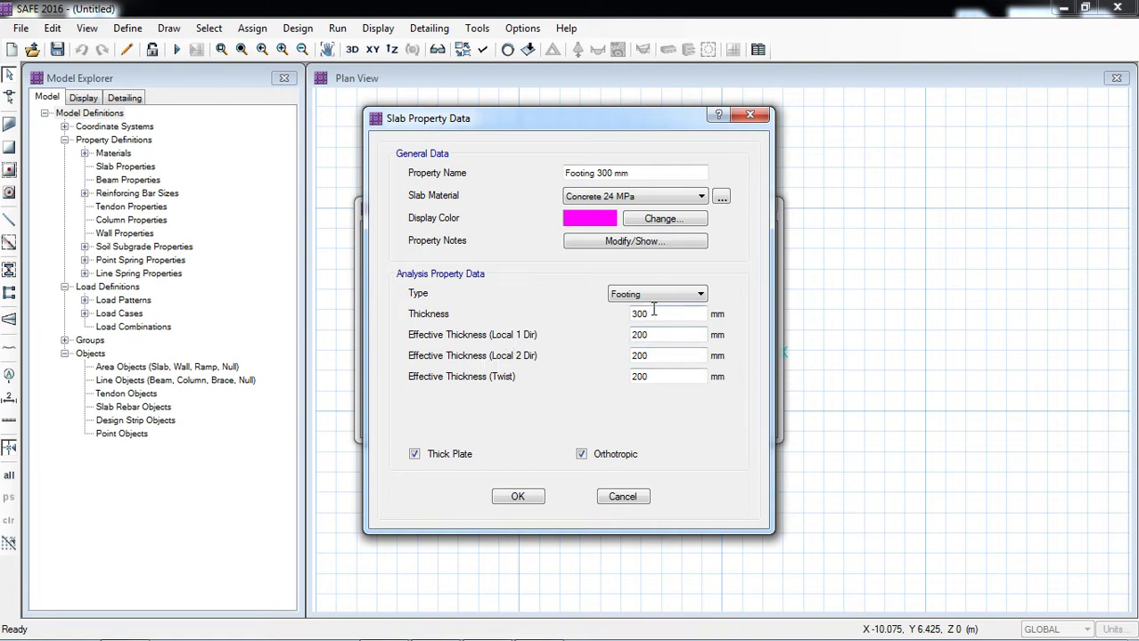
click(582, 454)
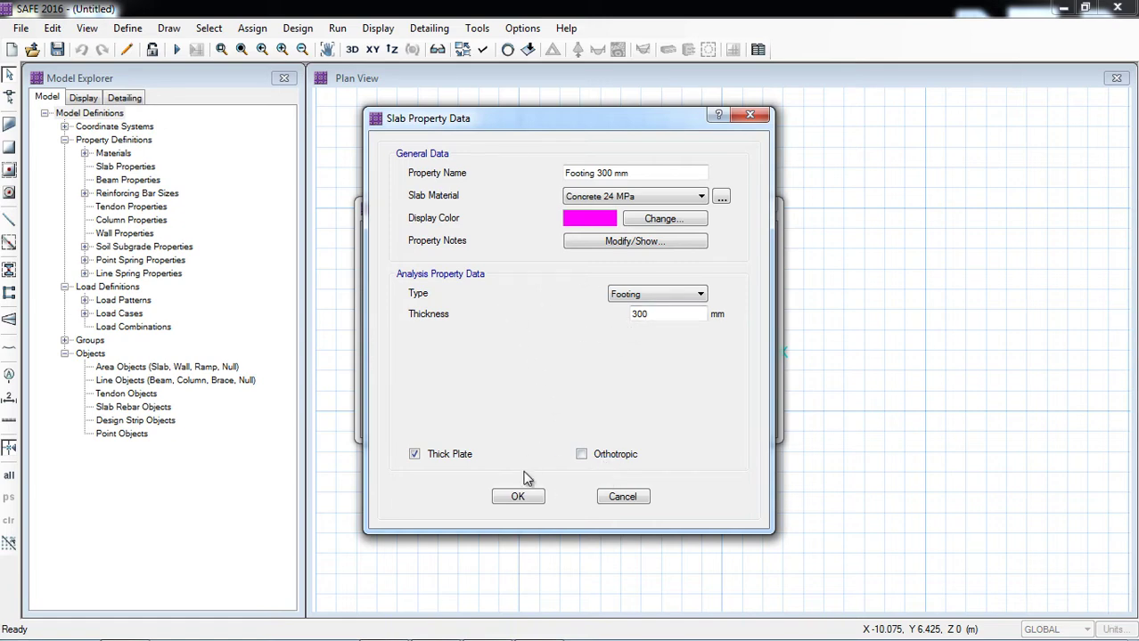
click(519, 496)
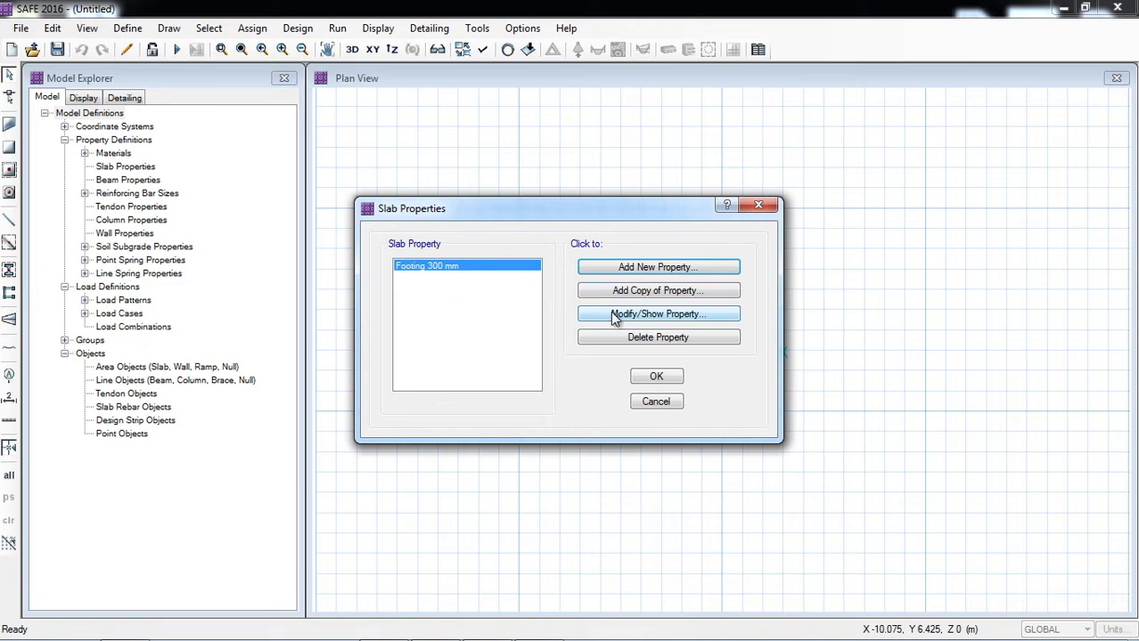
Add a copy of the Footing 300 mm slab property and name it Stiff Column.
click(631, 293)
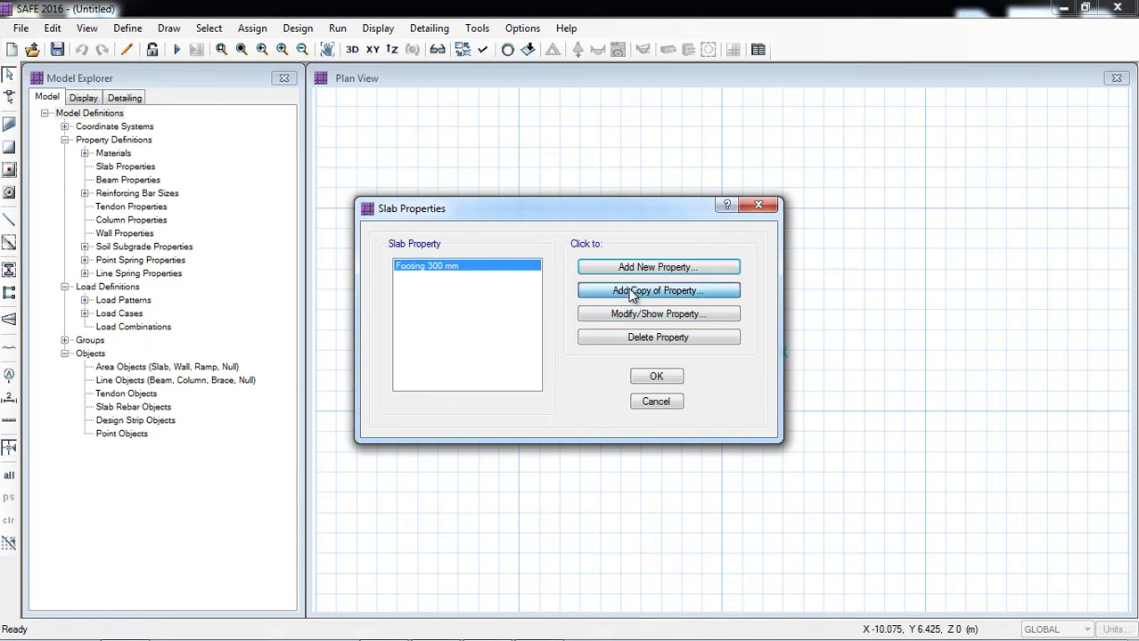
double_click(576, 175)
key(Caps_Lock)
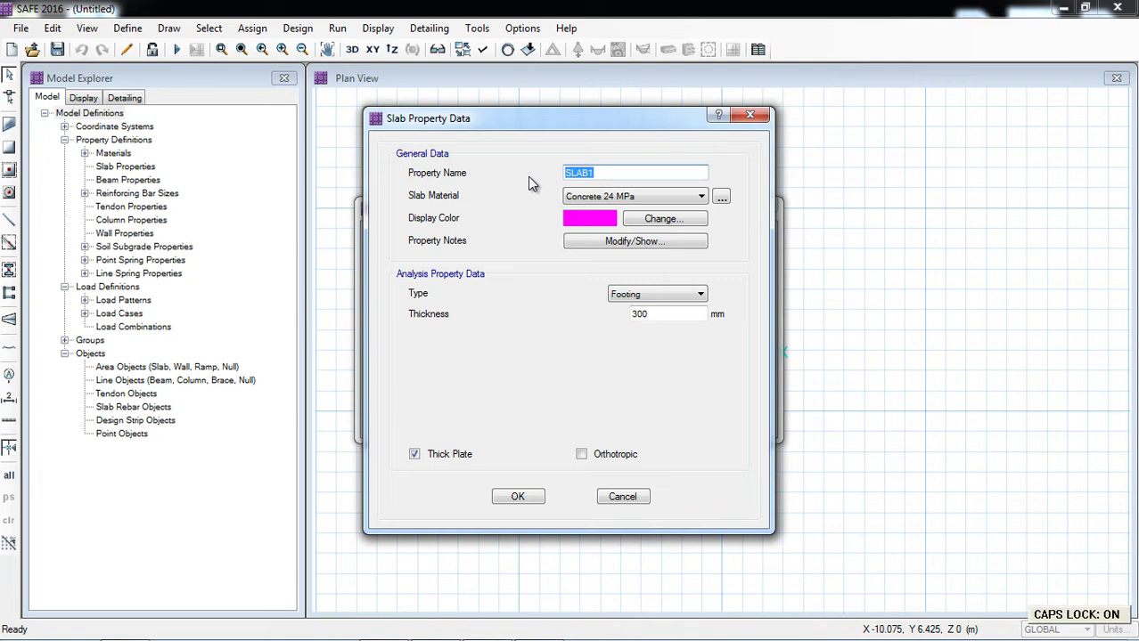
text(S)
key(Caps_Lock)
text(tiff Column)
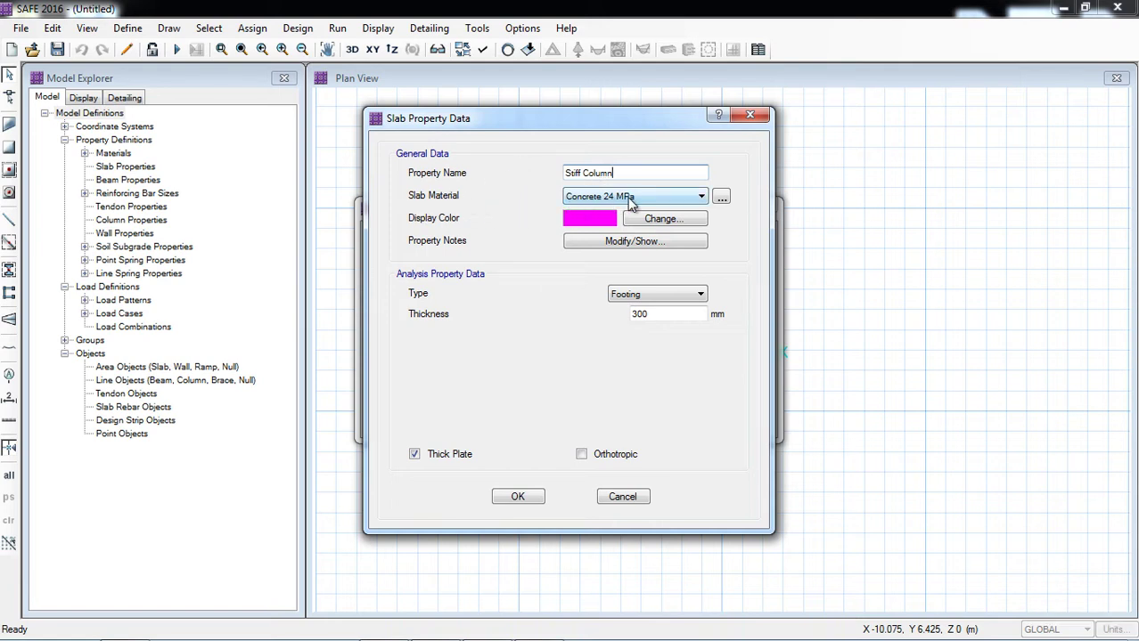
Set the Stiff Column property's type to Stiff and save the slab properties.
click(638, 295)
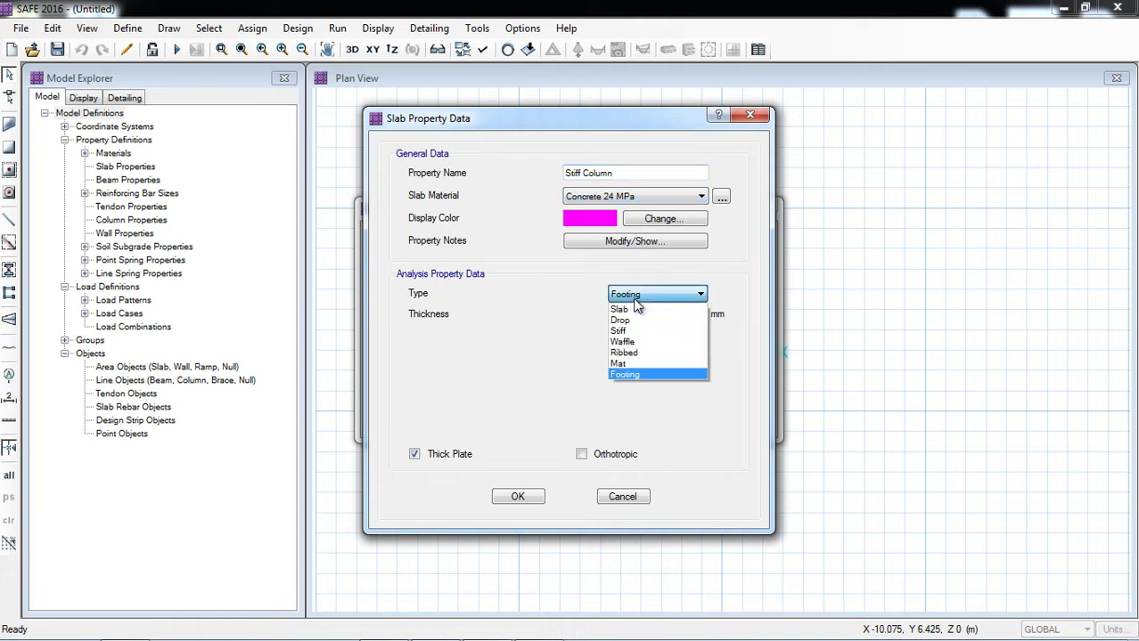
click(638, 331)
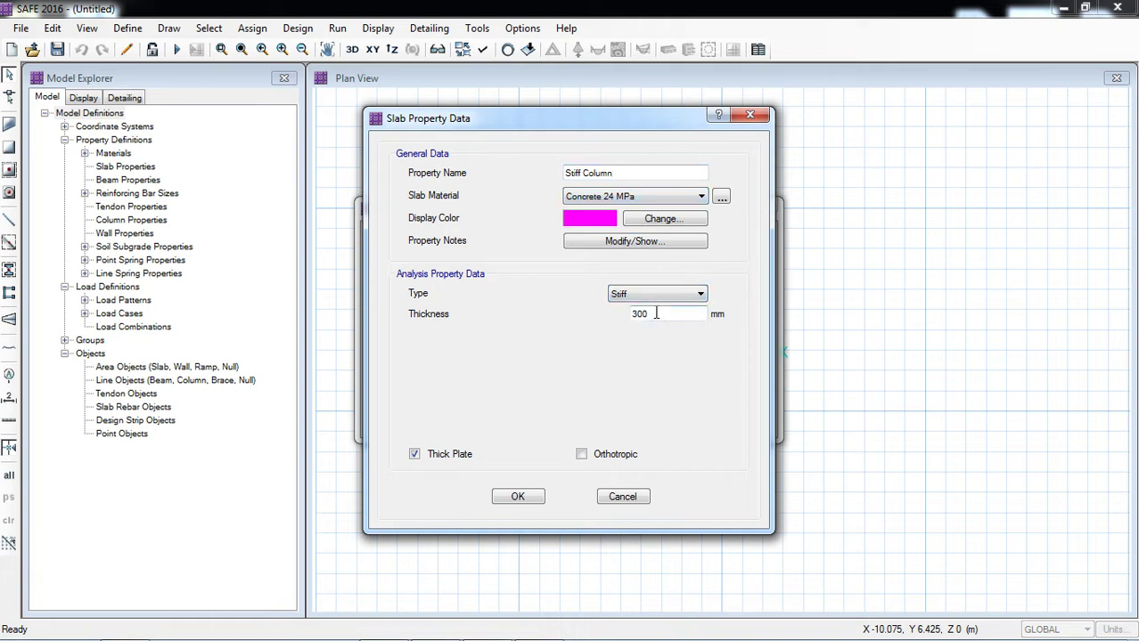
click(519, 496)
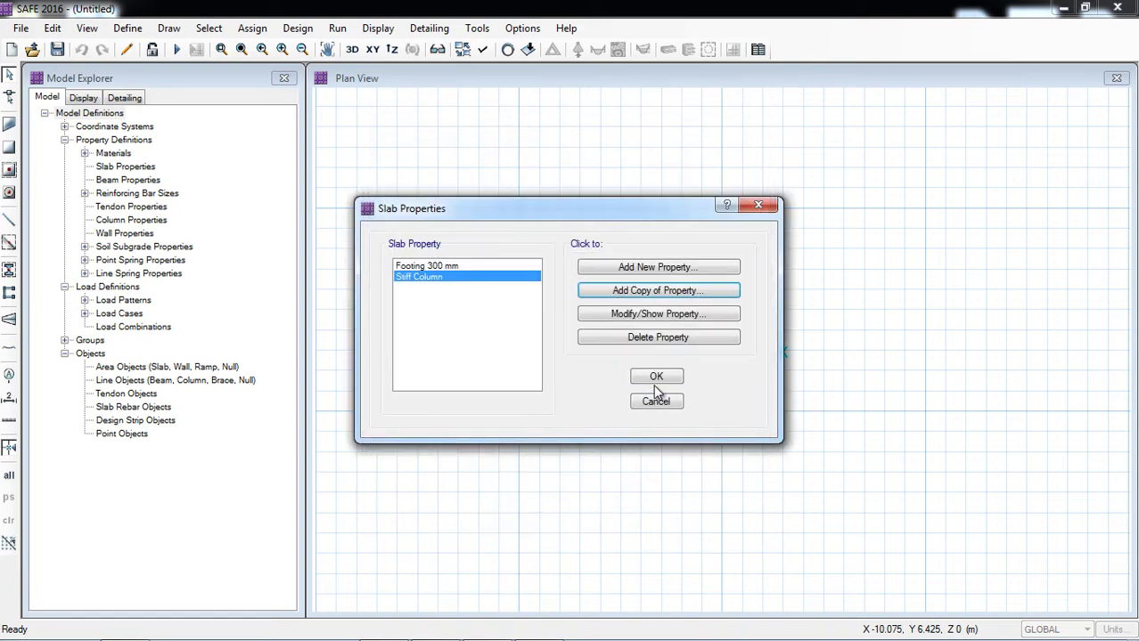
click(660, 379)
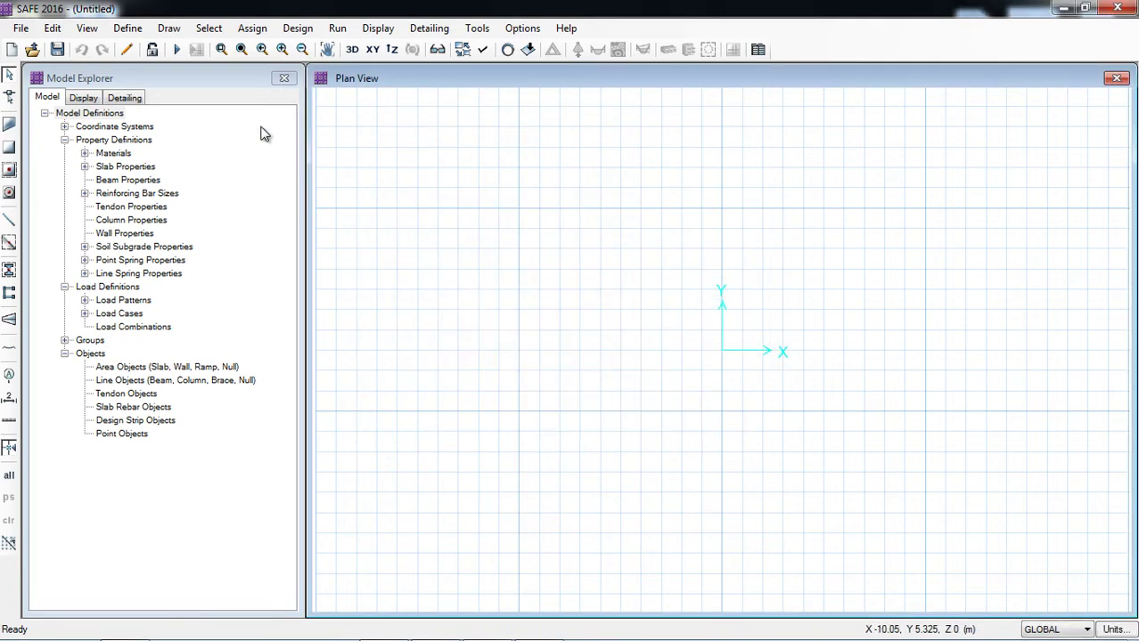
Rename the existing soil subgrade property SOIL1 as SOIL 100/25.
click(127, 29)
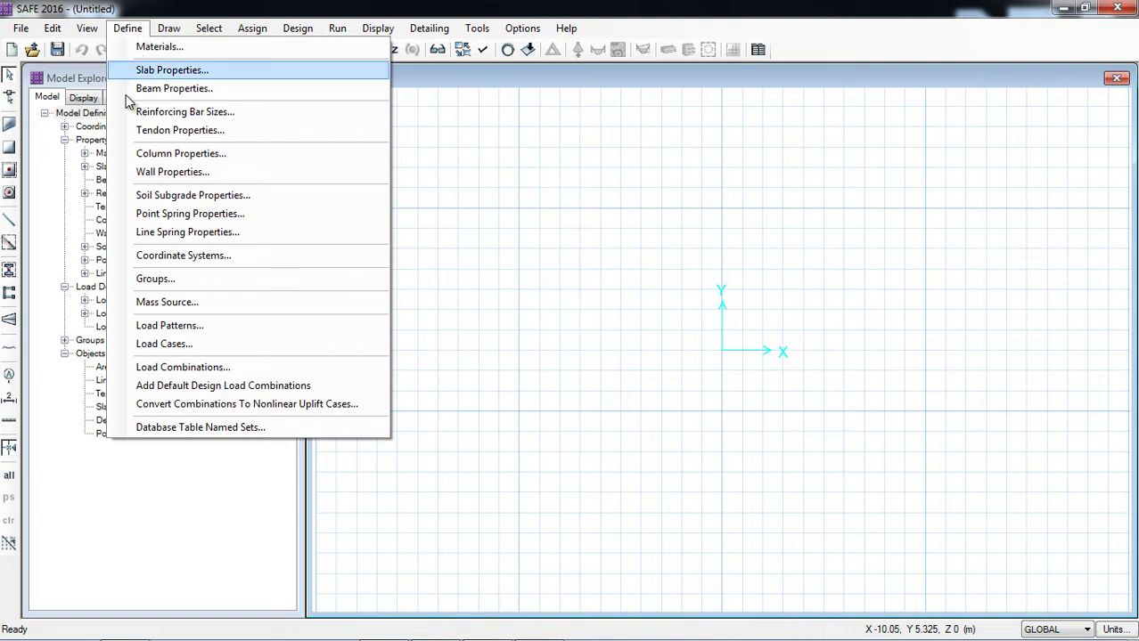
click(160, 195)
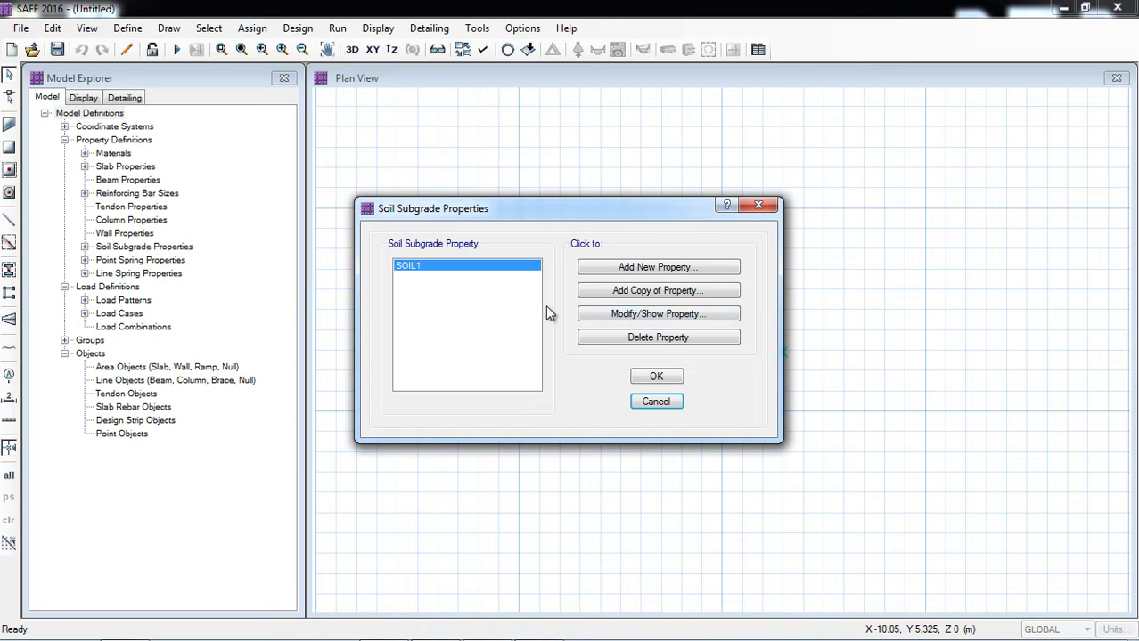
click(609, 317)
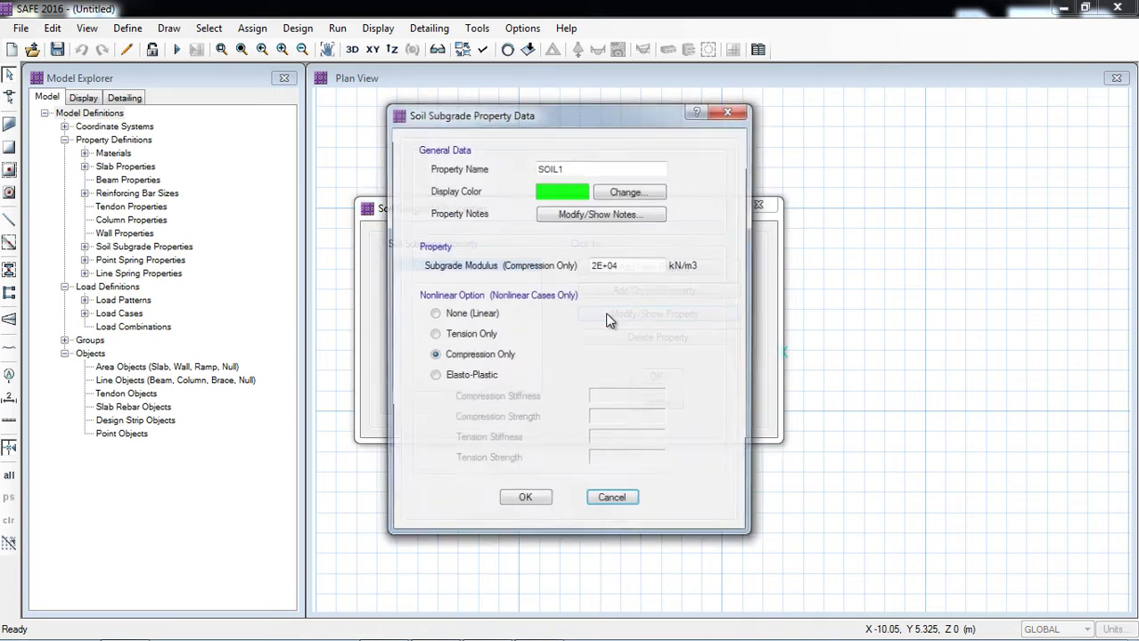
click(572, 167)
key(BackSpace)
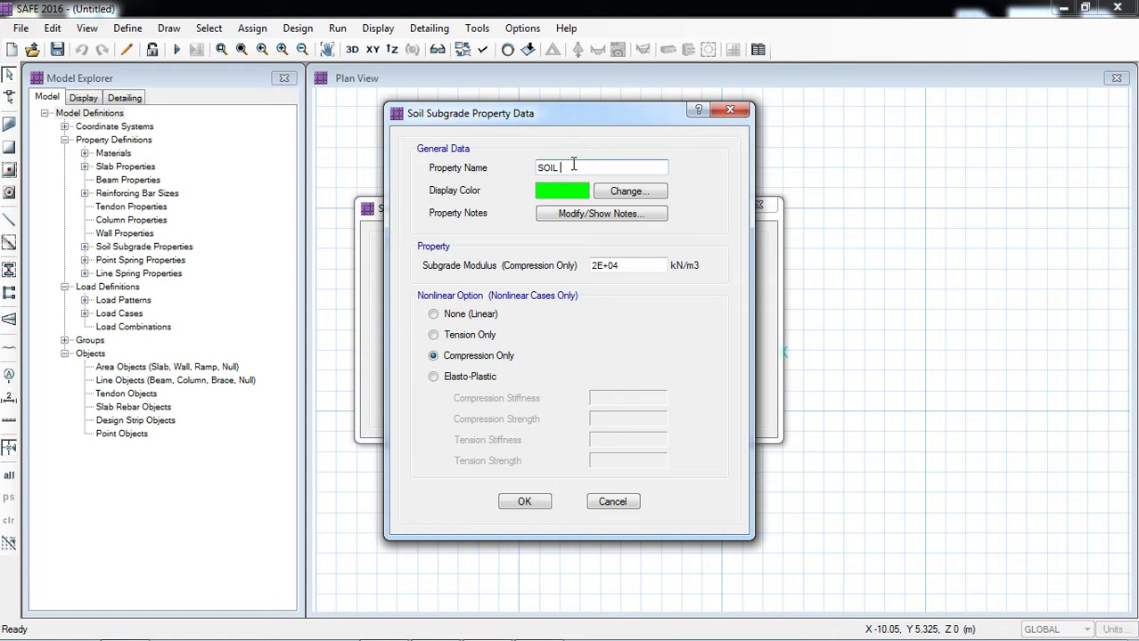
text(100/25)
Enter the formula =200/(25/1000) as the soil's subgrade modulus.
drag(653, 269, 589, 267)
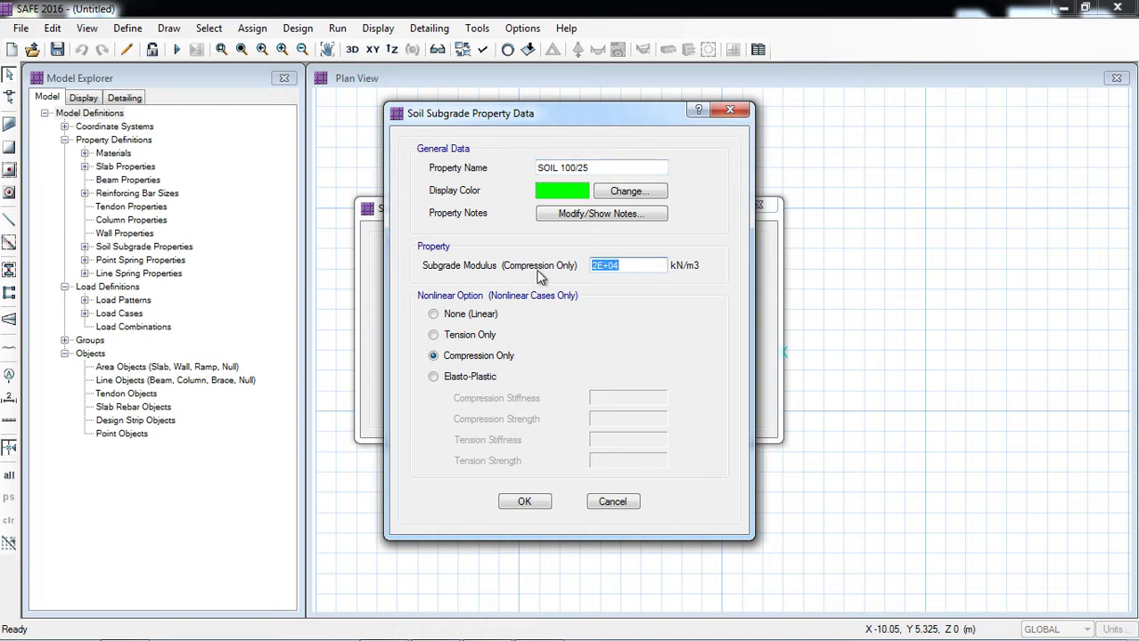
text(=100/(25/1000)
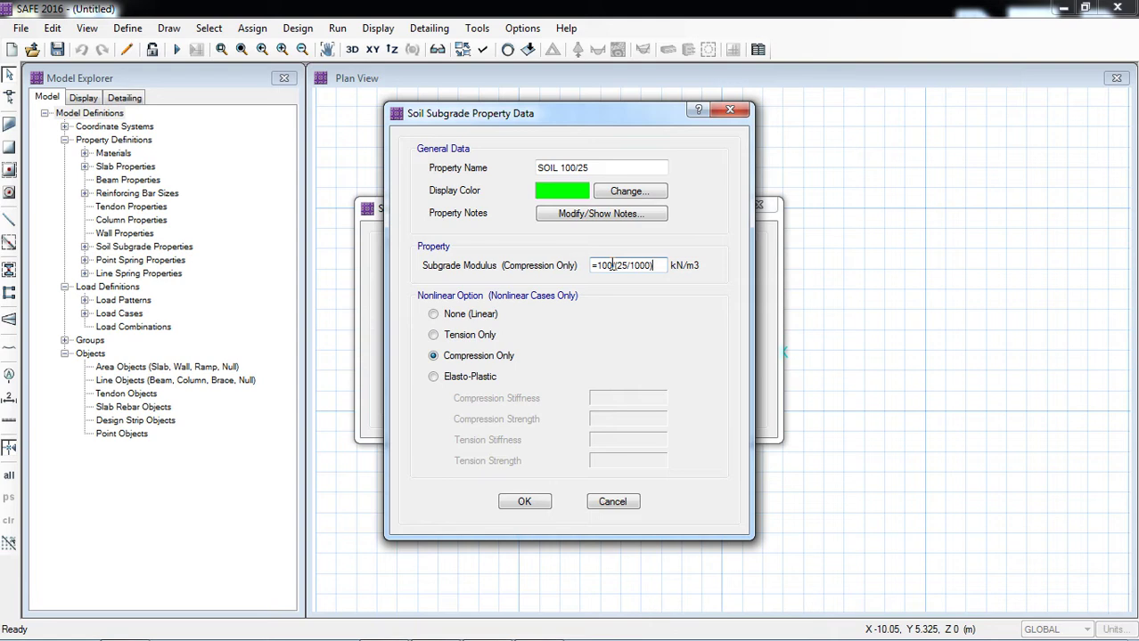
drag(596, 265, 601, 266)
text(2)
click(611, 264)
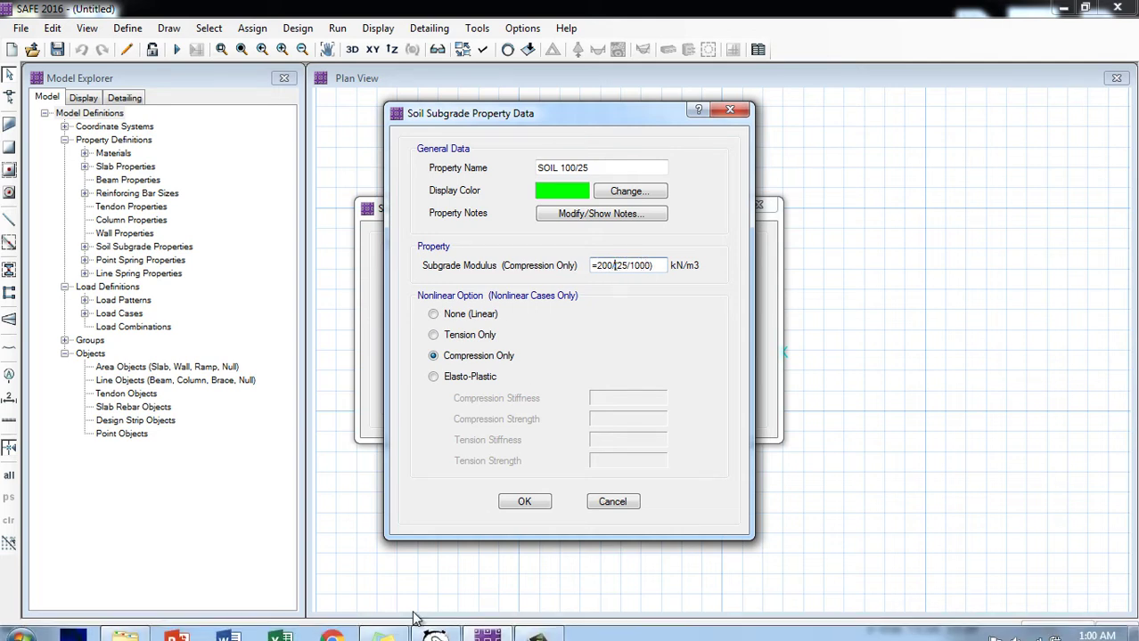
Open the recent Word document For Soil Subgrade Modulus and apply the entered subgrade modulus formula in the soil property.
right_click(234, 626)
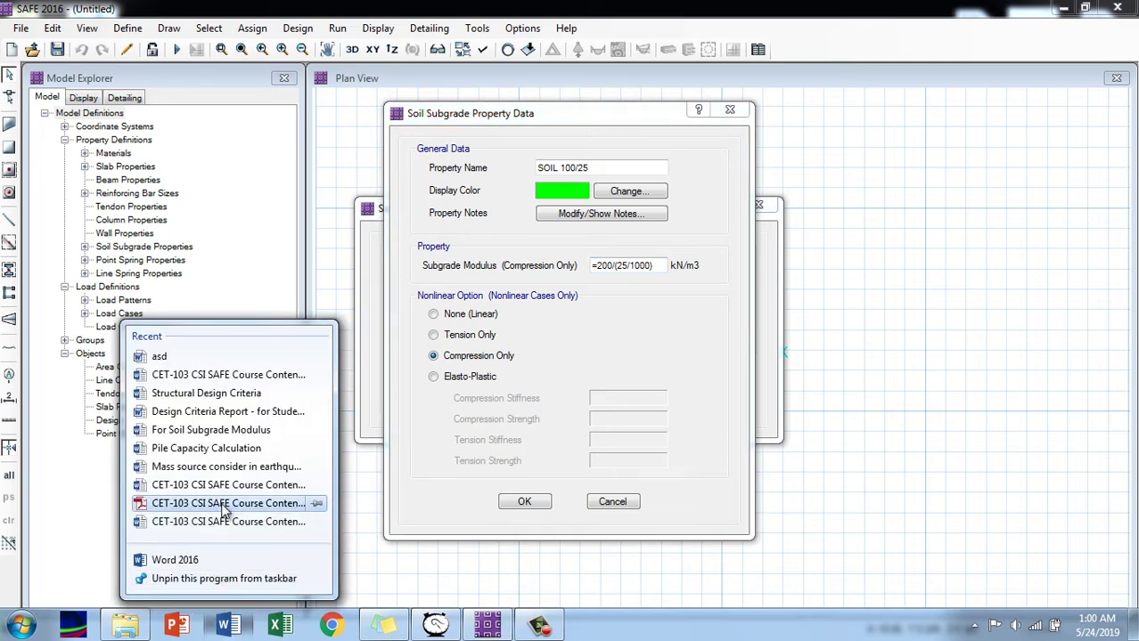
click(240, 431)
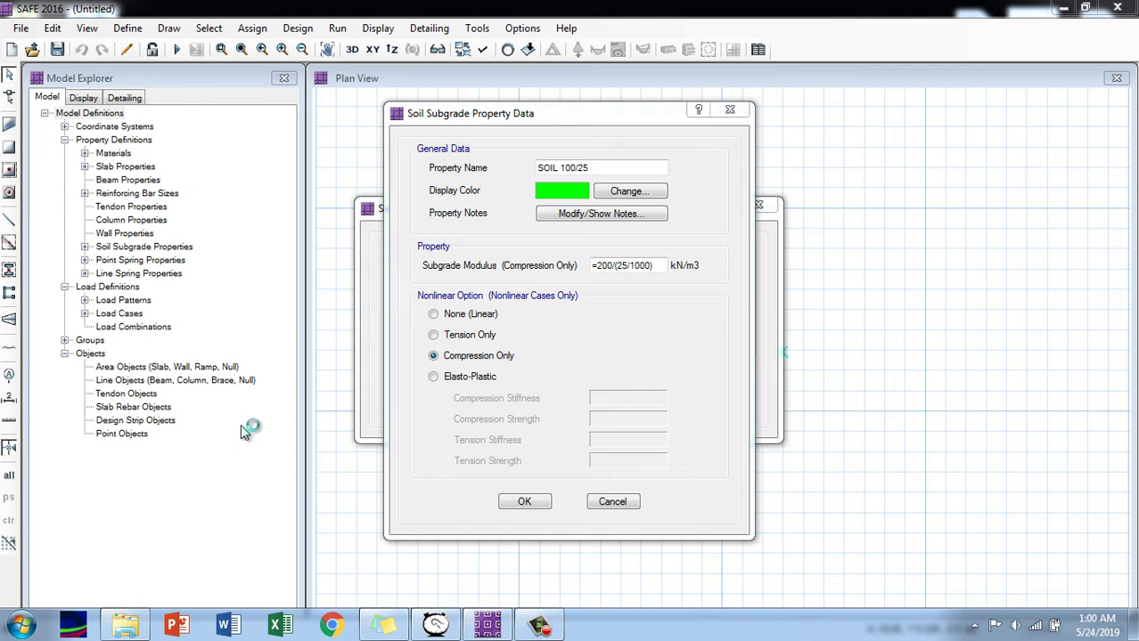
click(658, 264)
key(Return)
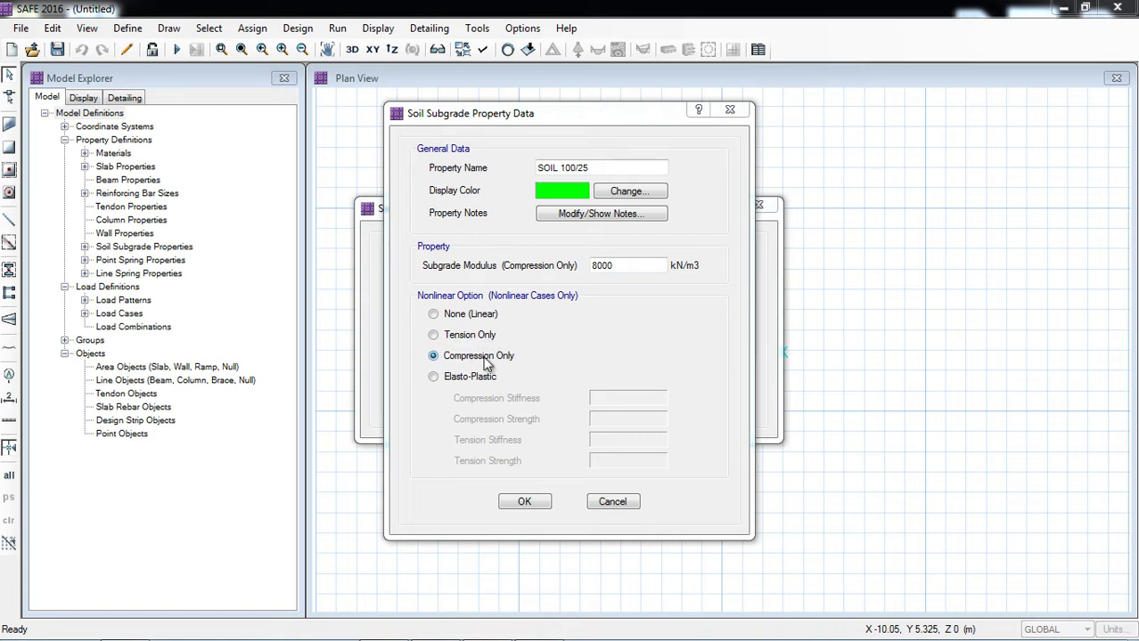
Examine the Word notes on the soil subgrade modulus formula, the footing checks and the allowable settlements, and return to the soil property data.
key(alt+Tab)
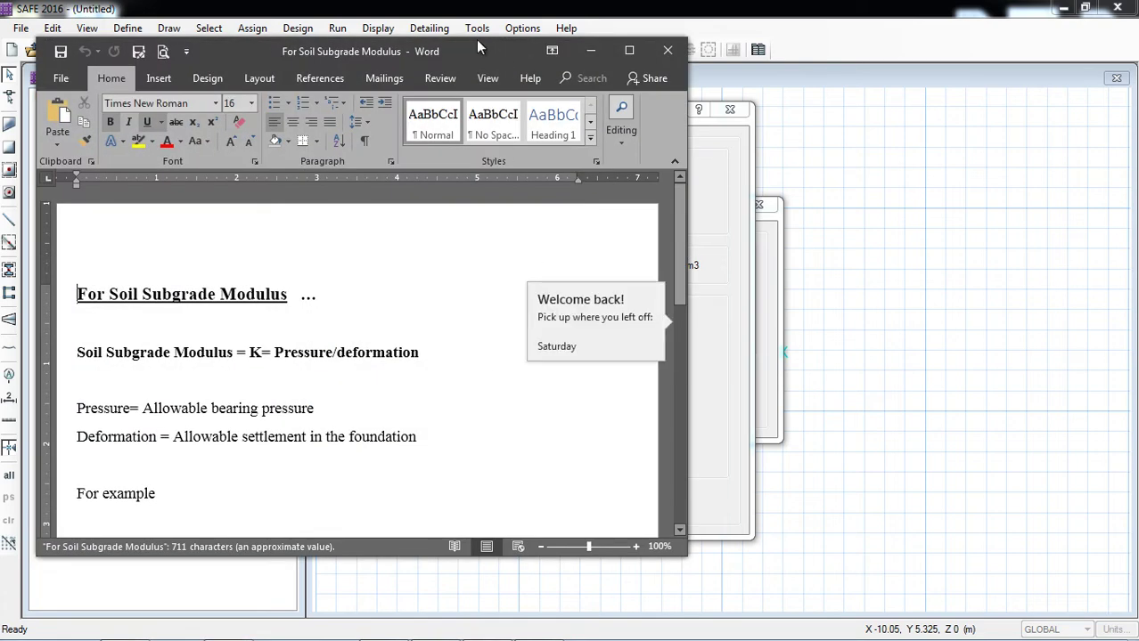
drag(479, 52, 524, 420)
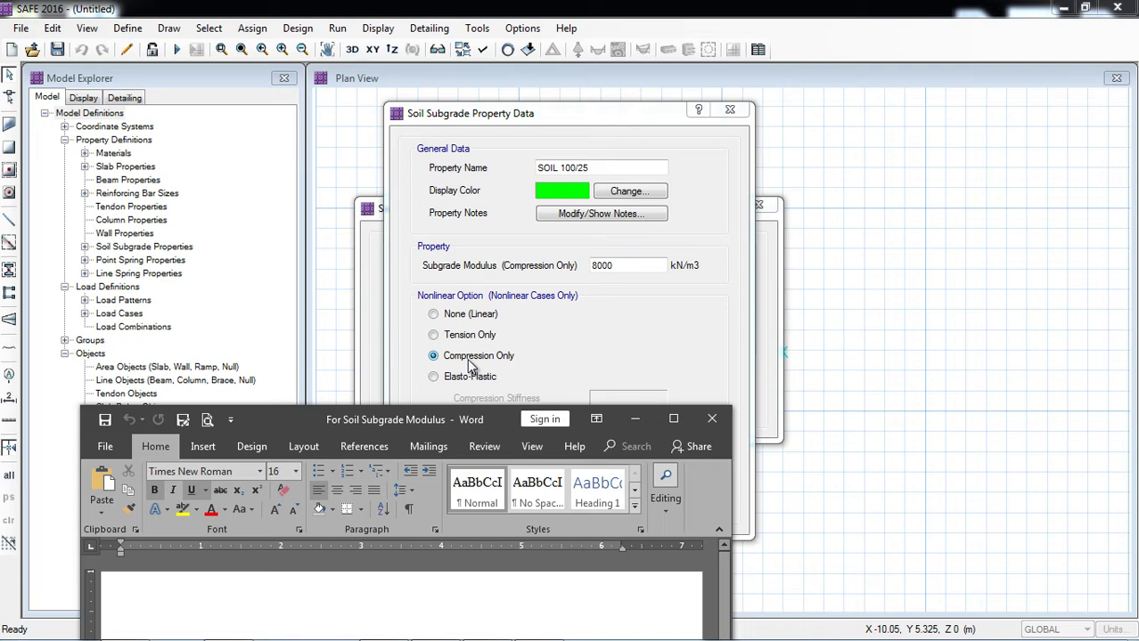
click(541, 356)
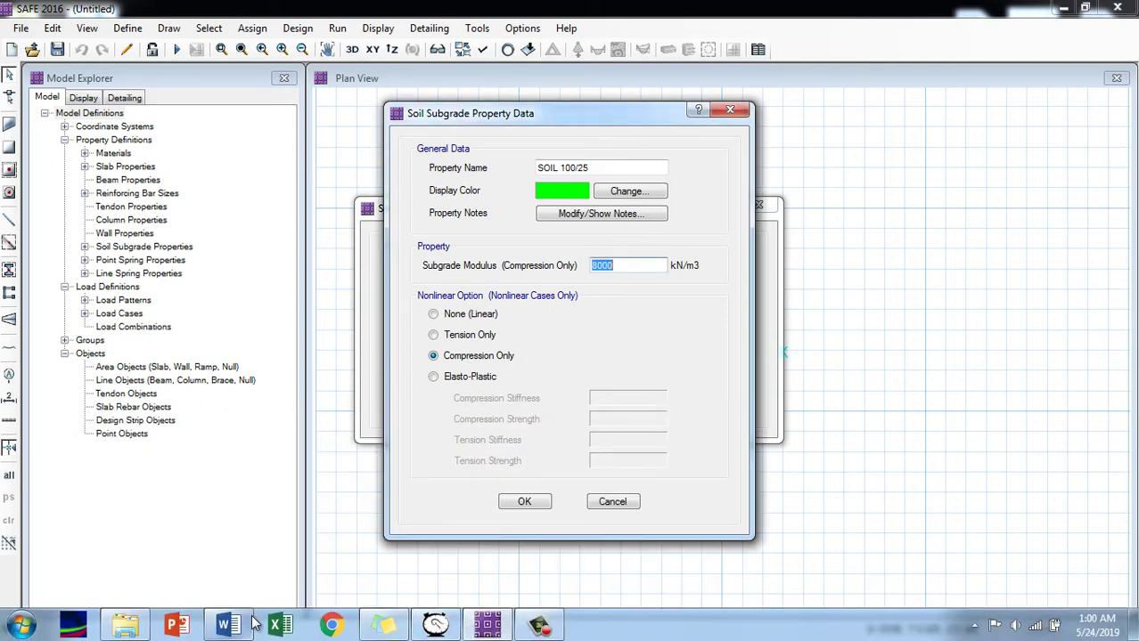
click(246, 625)
drag(442, 423, 496, 49)
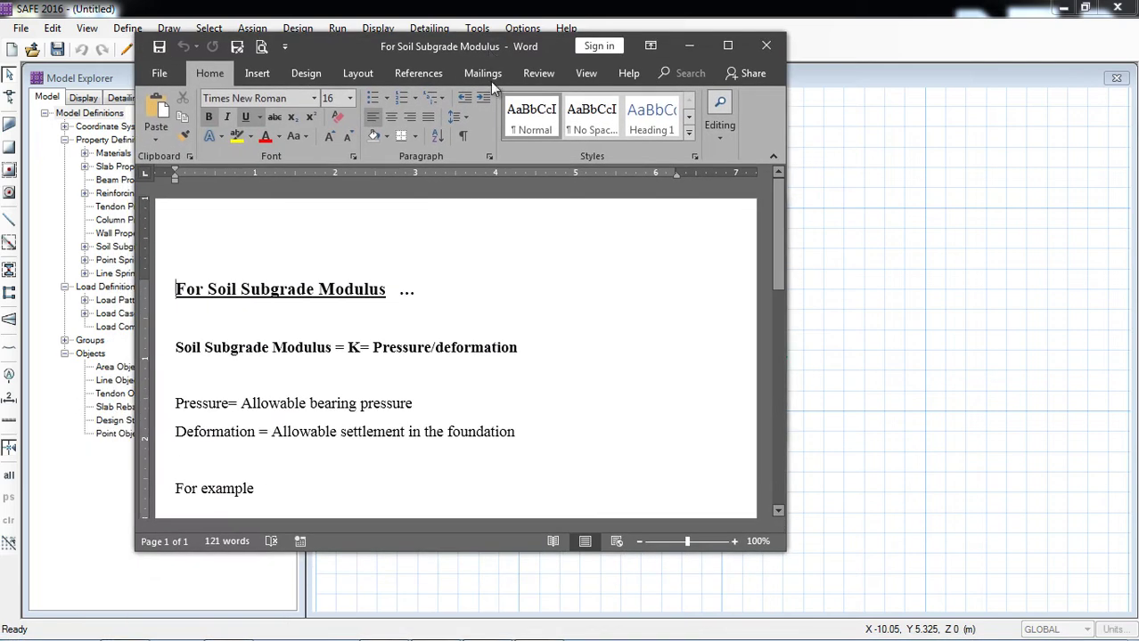
scroll(335, 395, down, 1)
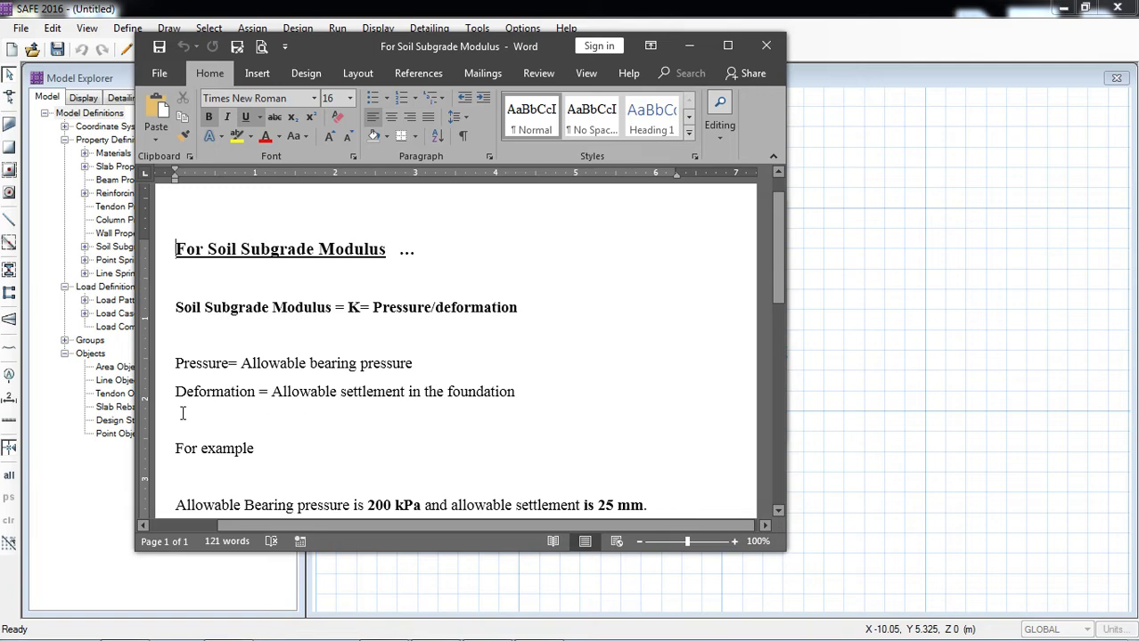
scroll(450, 401, down, 2)
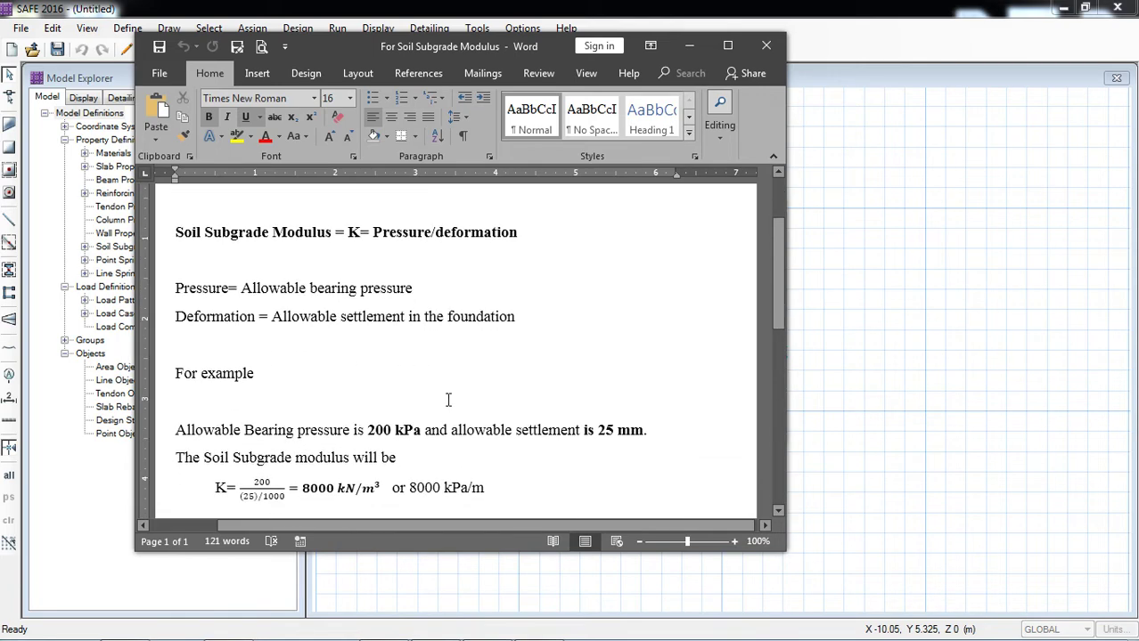
scroll(449, 400, down, 2)
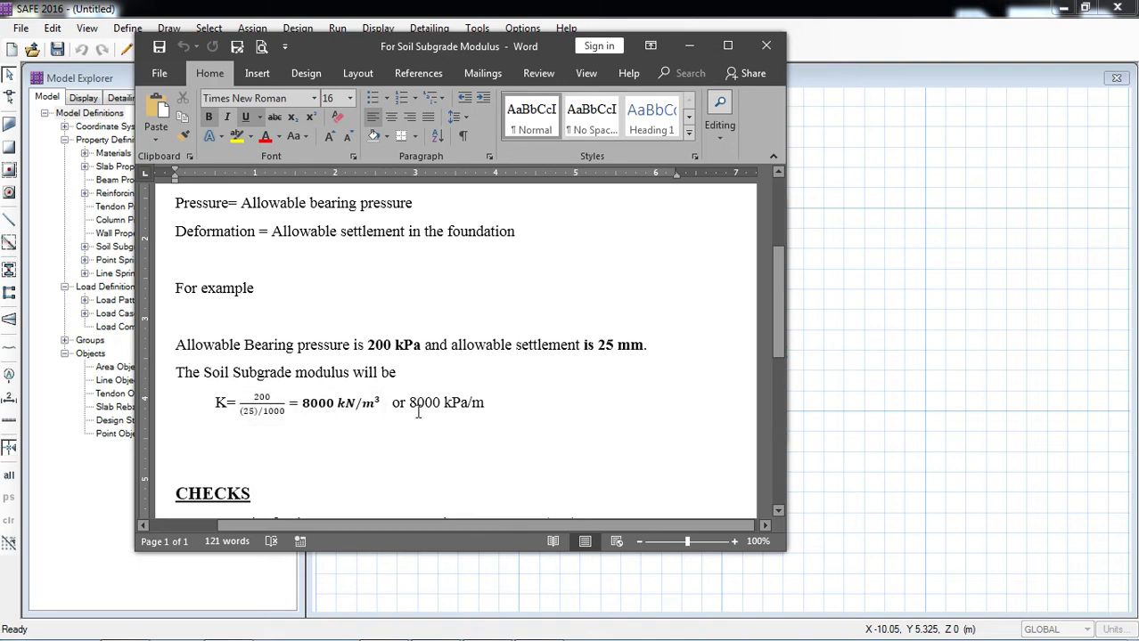
scroll(418, 414, down, 1)
scroll(418, 413, down, 3)
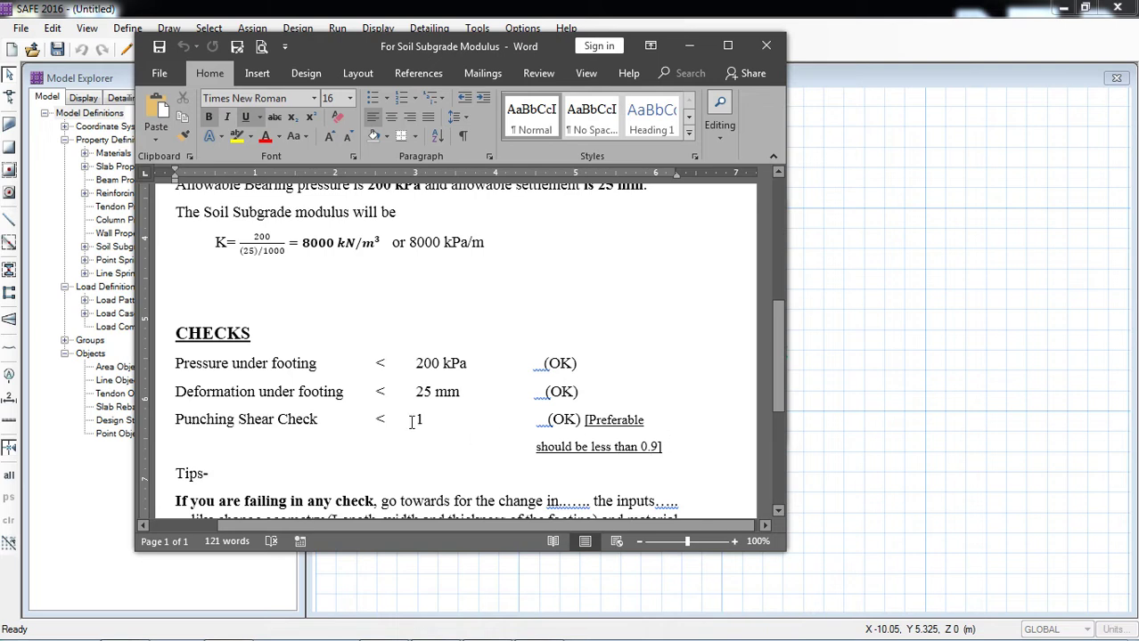
scroll(404, 423, down, 1)
scroll(404, 419, down, 2)
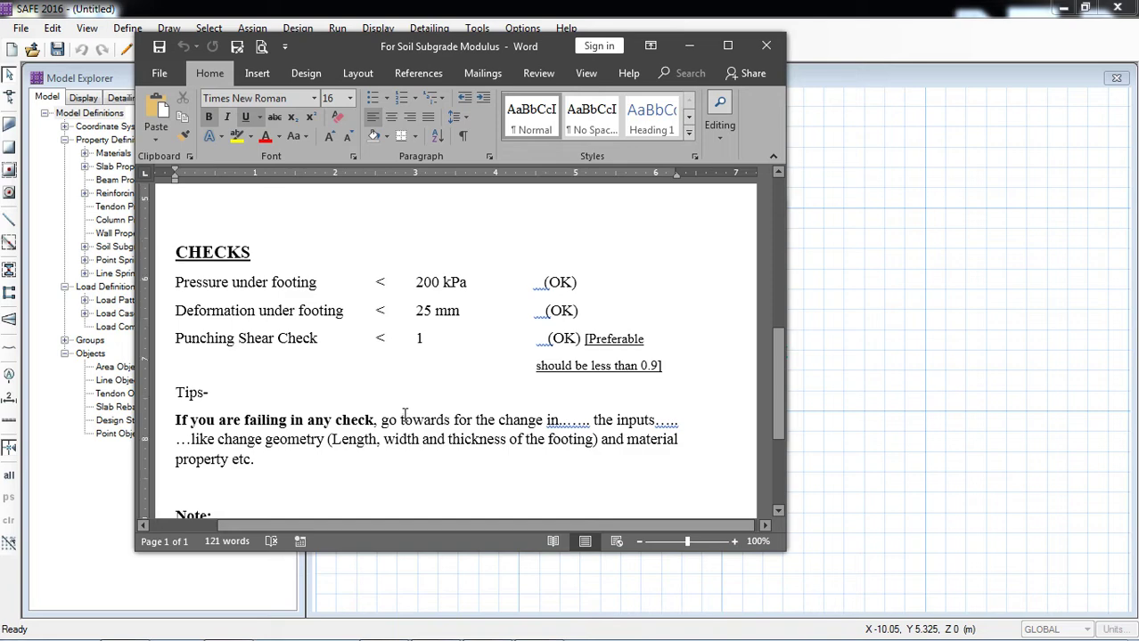
scroll(338, 377, down, 3)
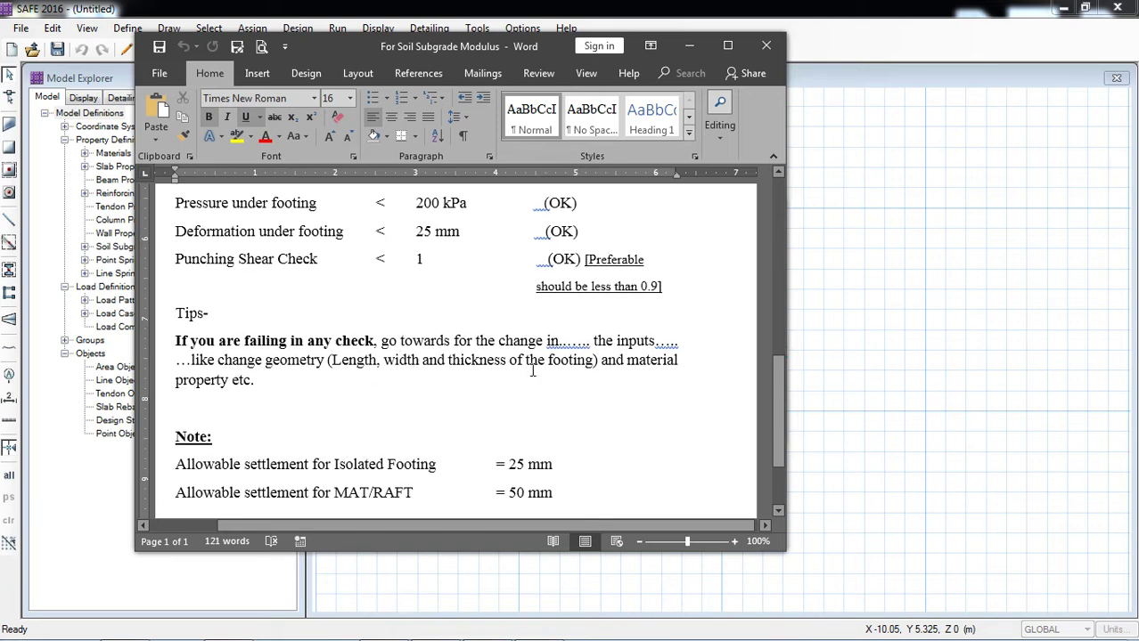
click(686, 49)
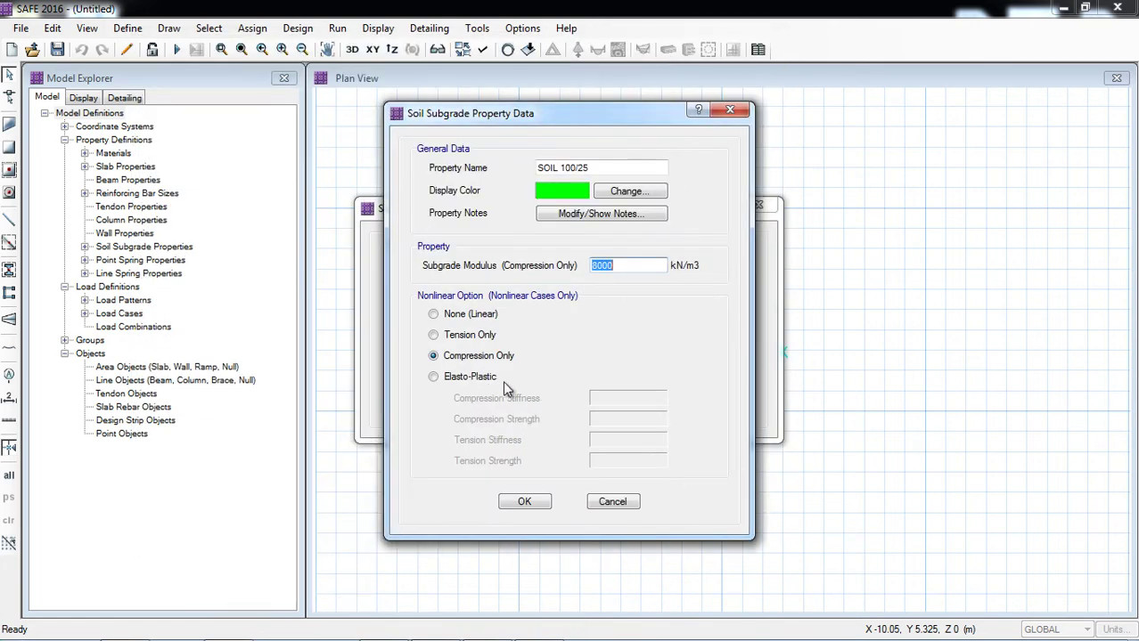
Rename the soil subgrade property as SOIL 200/25 and save the soil subgrade properties.
double_click(567, 168)
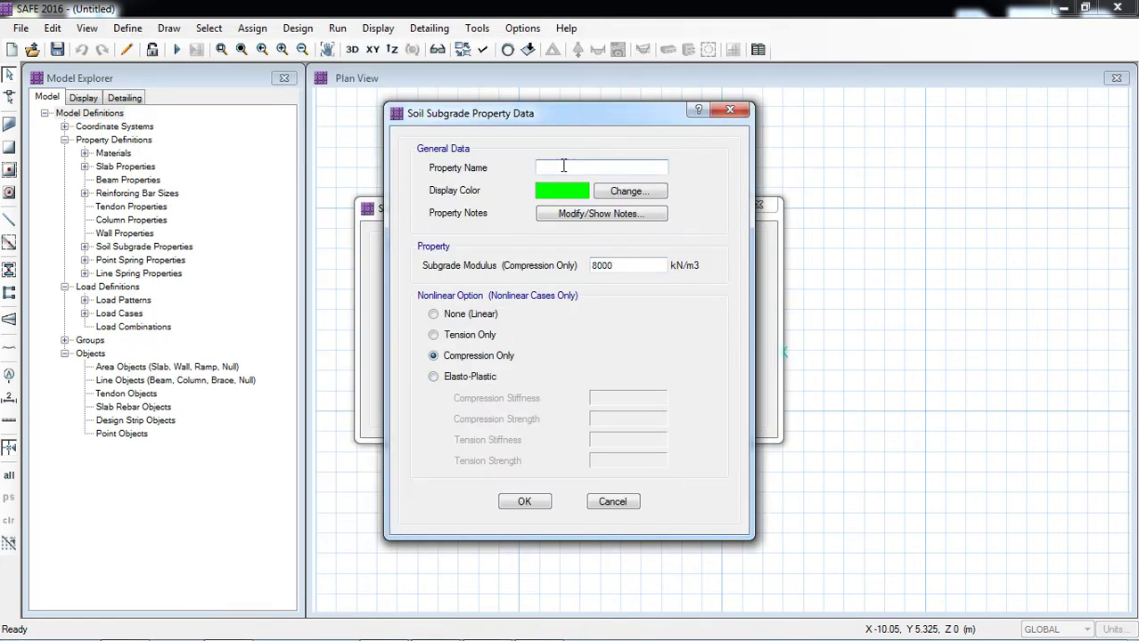
text(200/25)
mouse_move(265, 635)
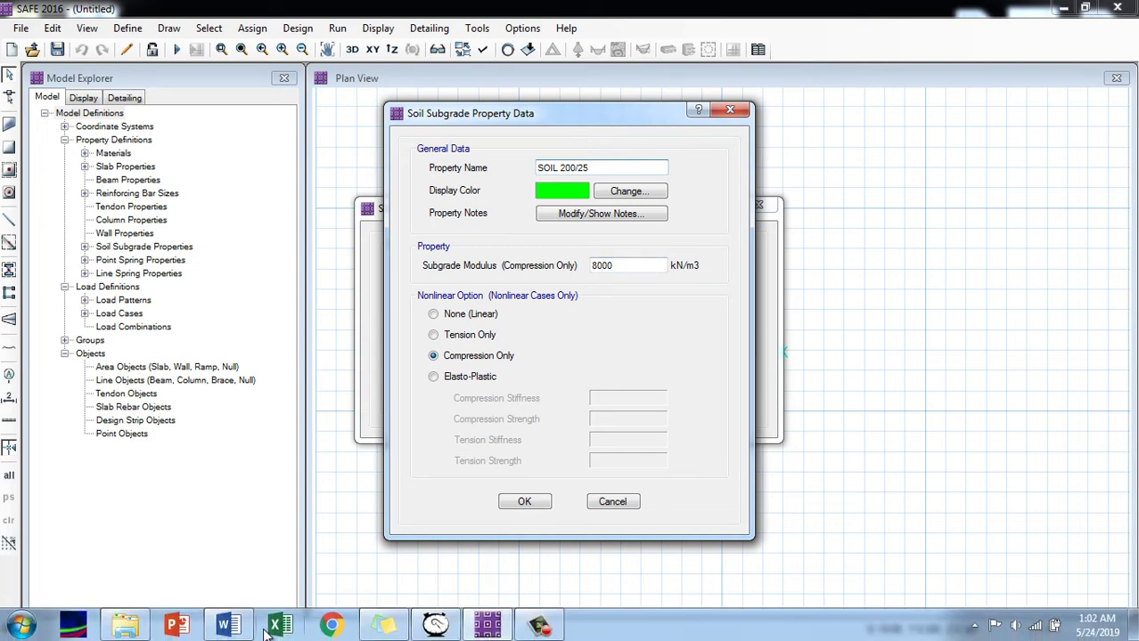
click(235, 626)
scroll(339, 408, up, 5)
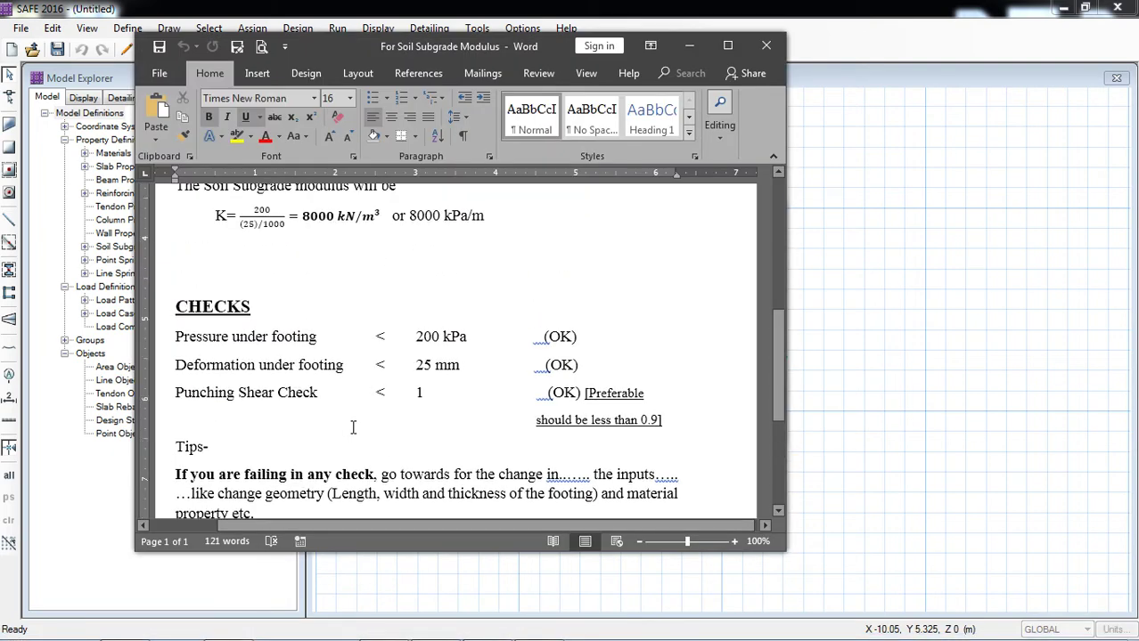
mouse_move(258, 638)
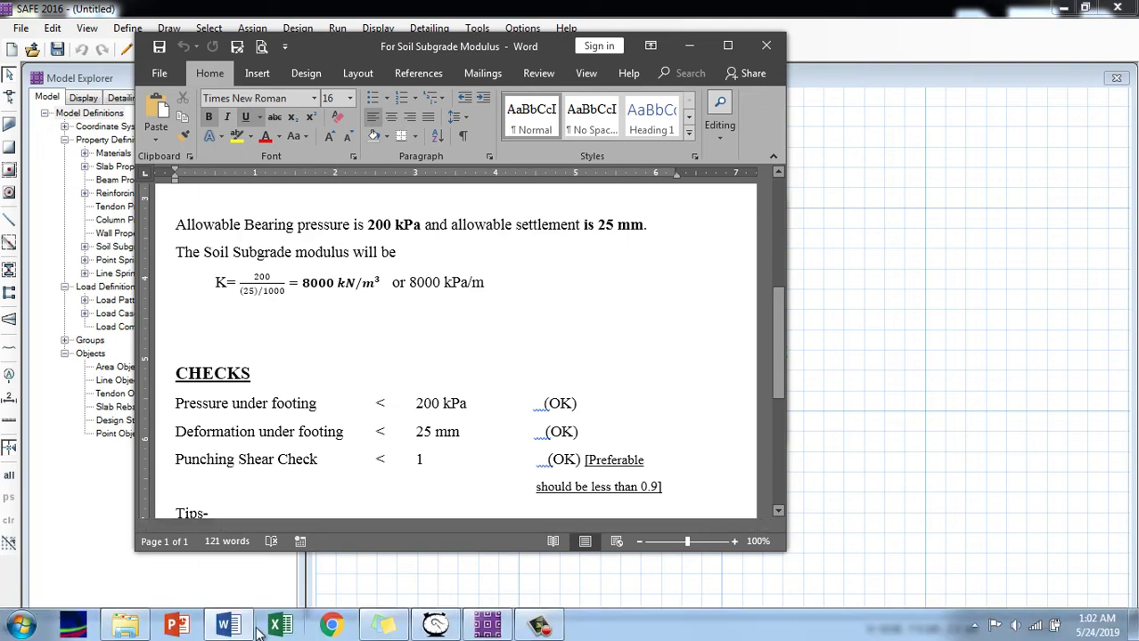
click(243, 626)
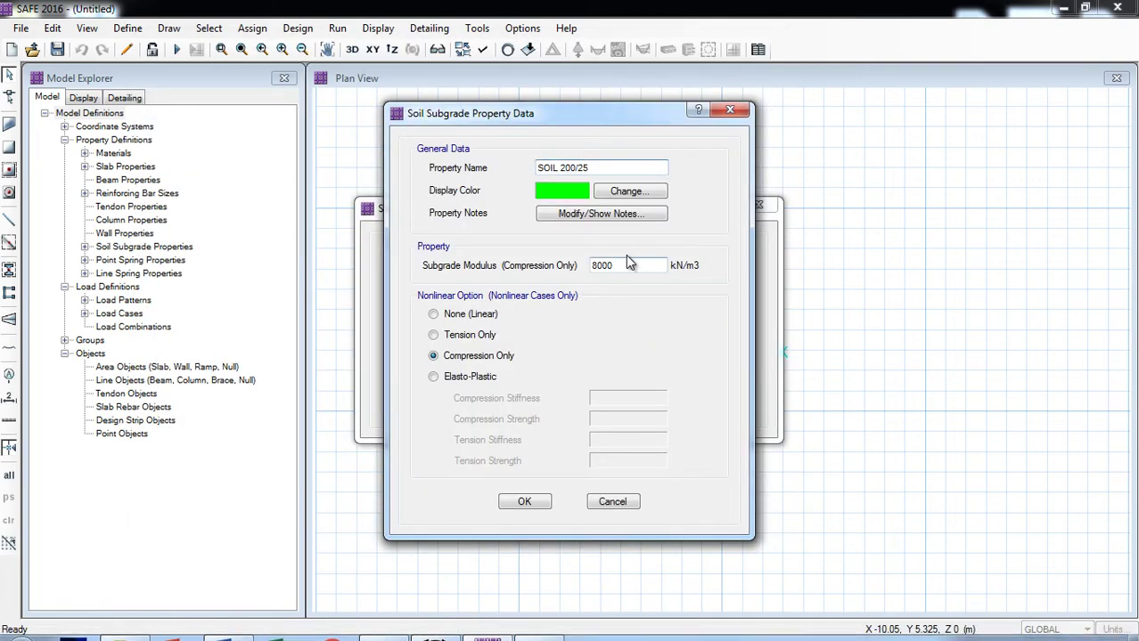
click(525, 501)
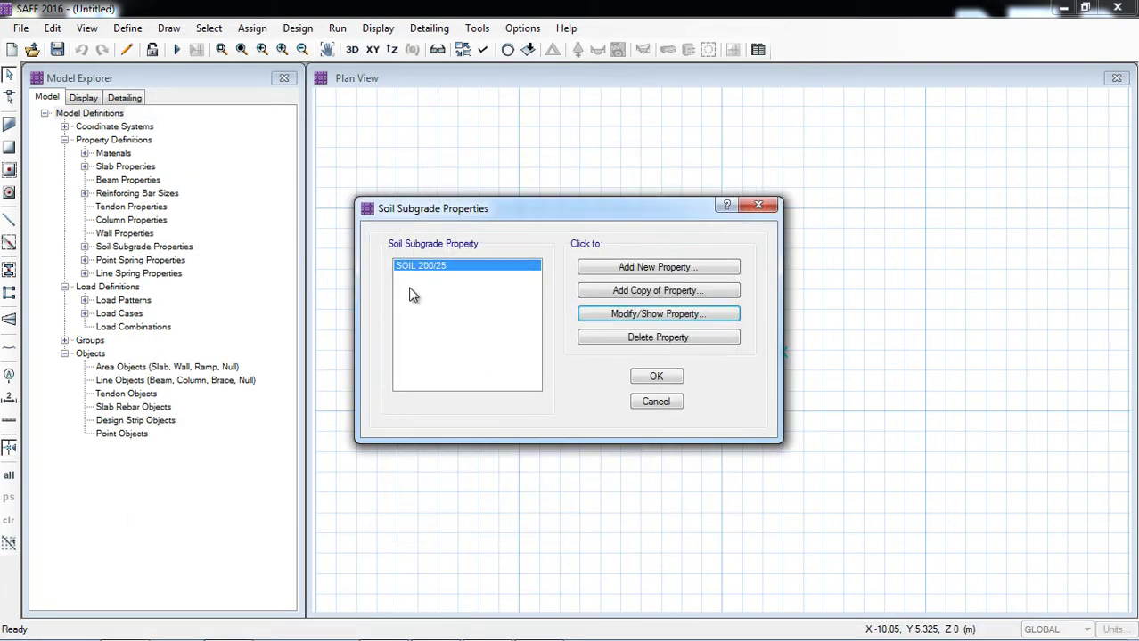
click(651, 376)
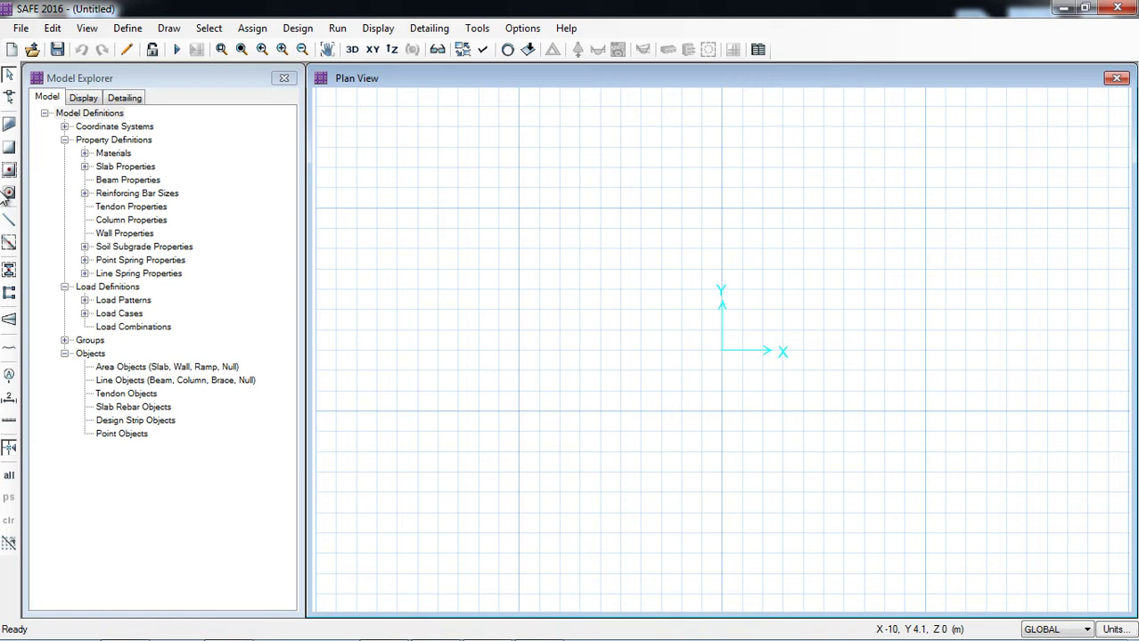
Open the GLOBAL coordinate system for editing and display its grid data as spacing.
click(168, 28)
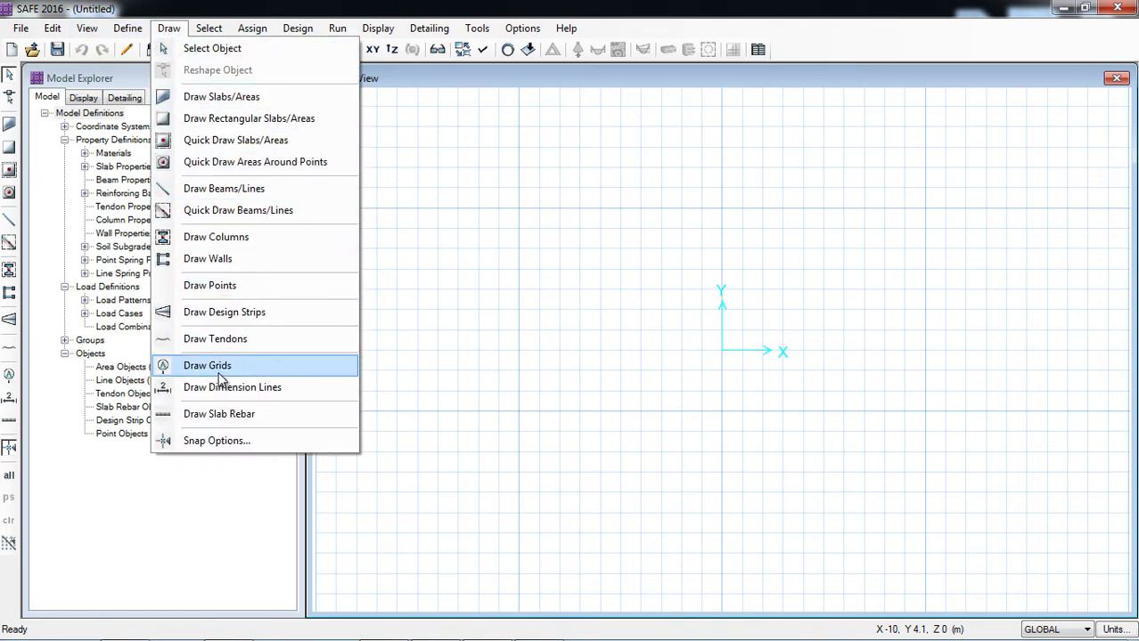
mouse_move(51, 27)
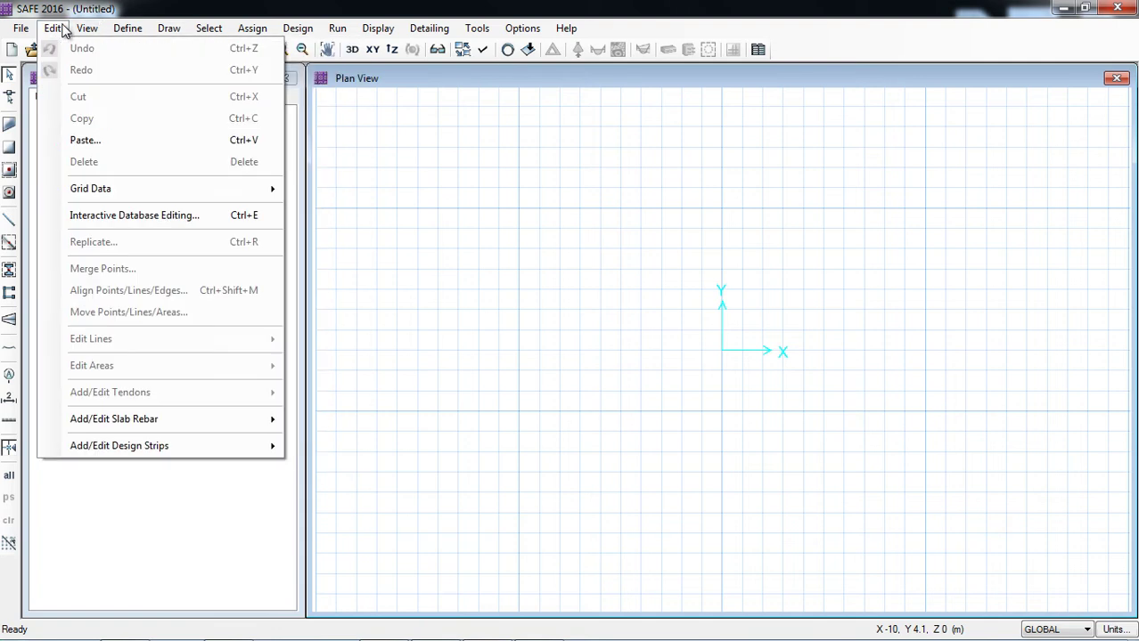
mouse_move(122, 191)
click(308, 189)
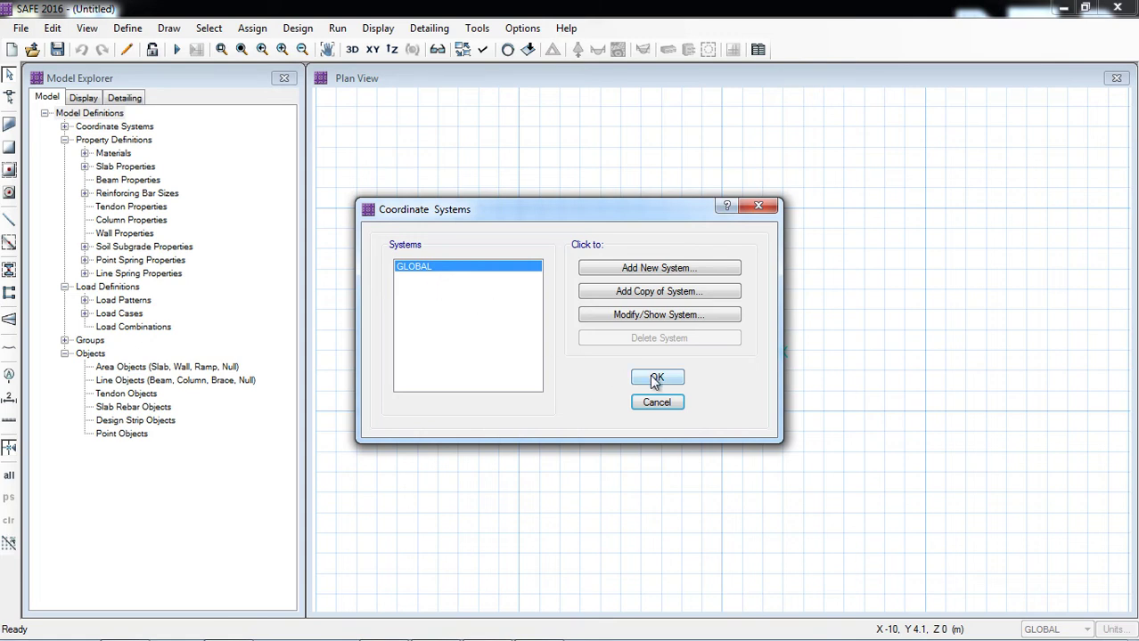
click(613, 316)
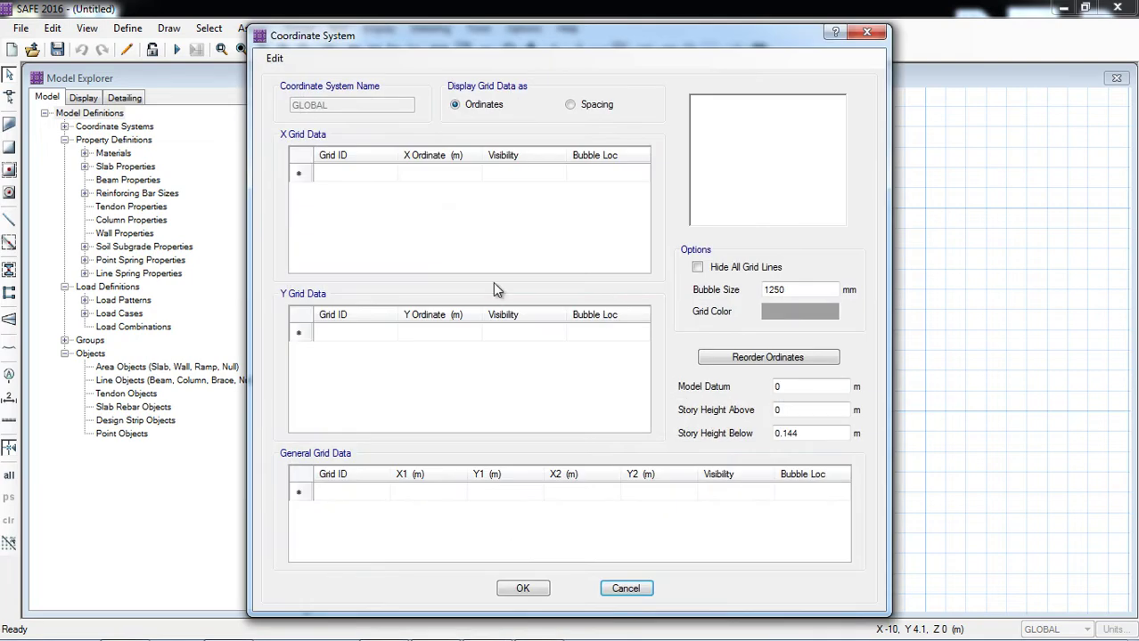
click(569, 105)
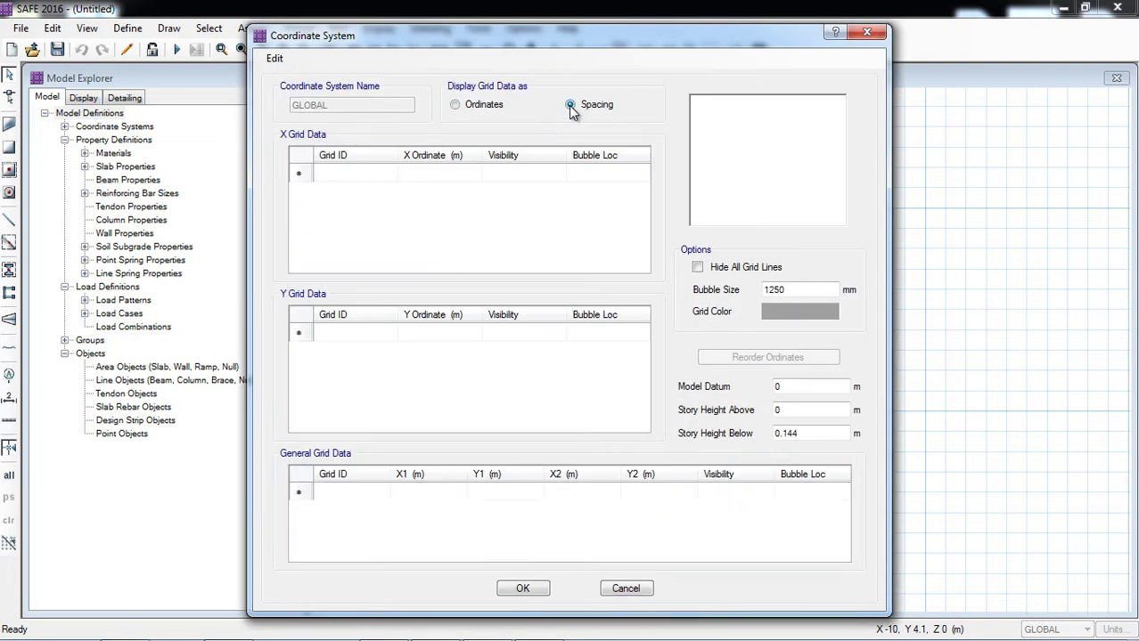
Add X grid lines 1 and 2 with a spacing of 3 m between them.
click(339, 174)
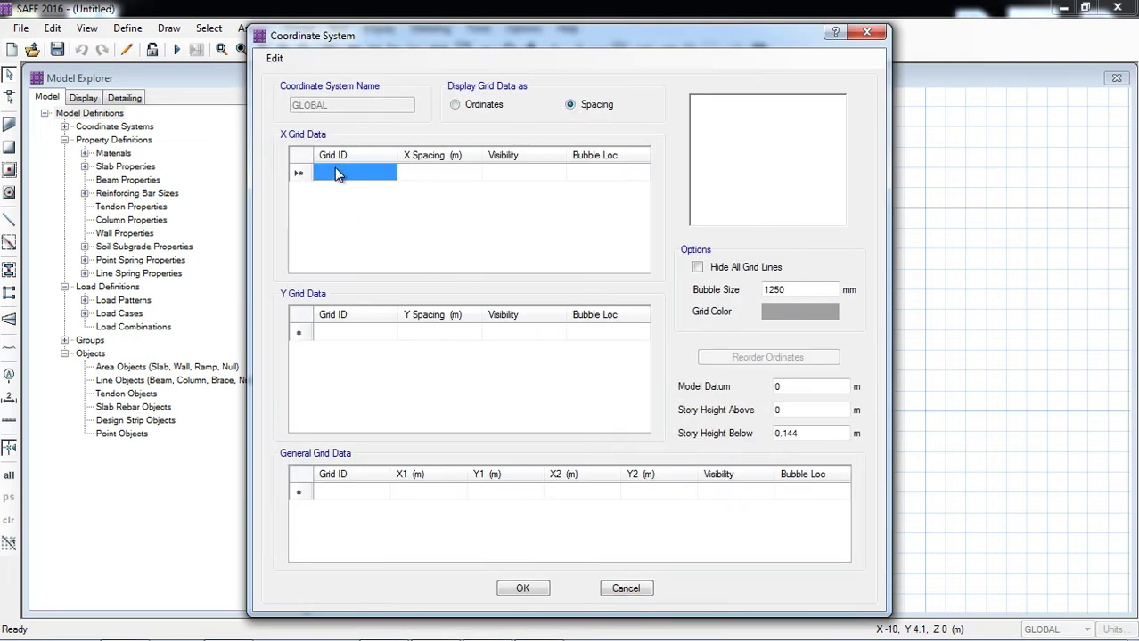
click(335, 172)
text(1)
key(Return)
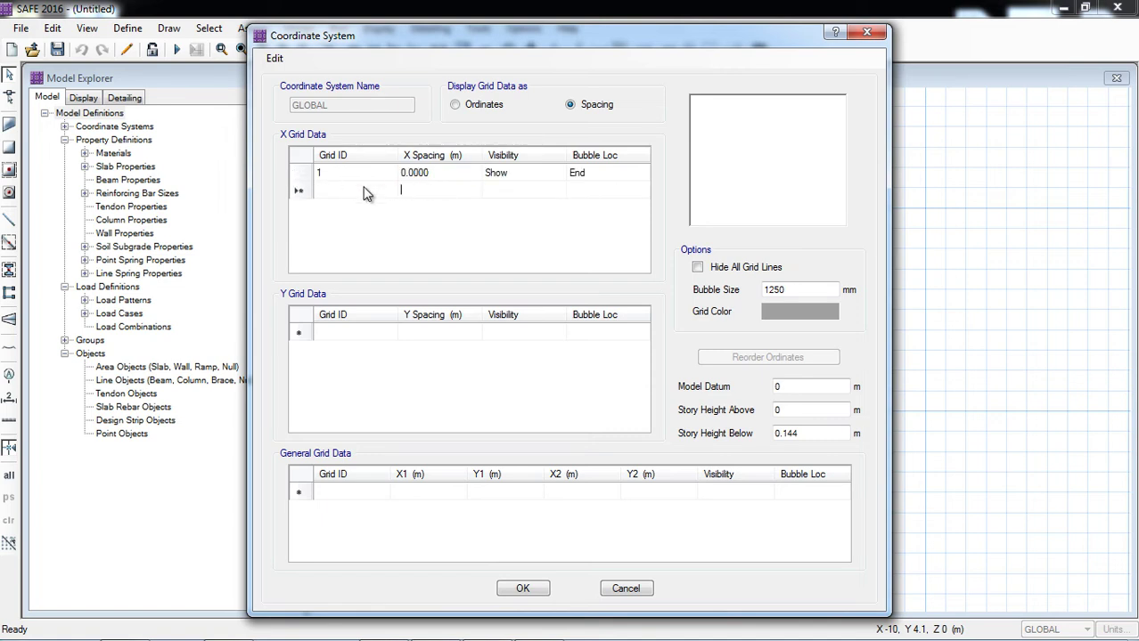
click(357, 189)
click(356, 189)
text(2)
click(427, 173)
click(427, 173)
text(3)
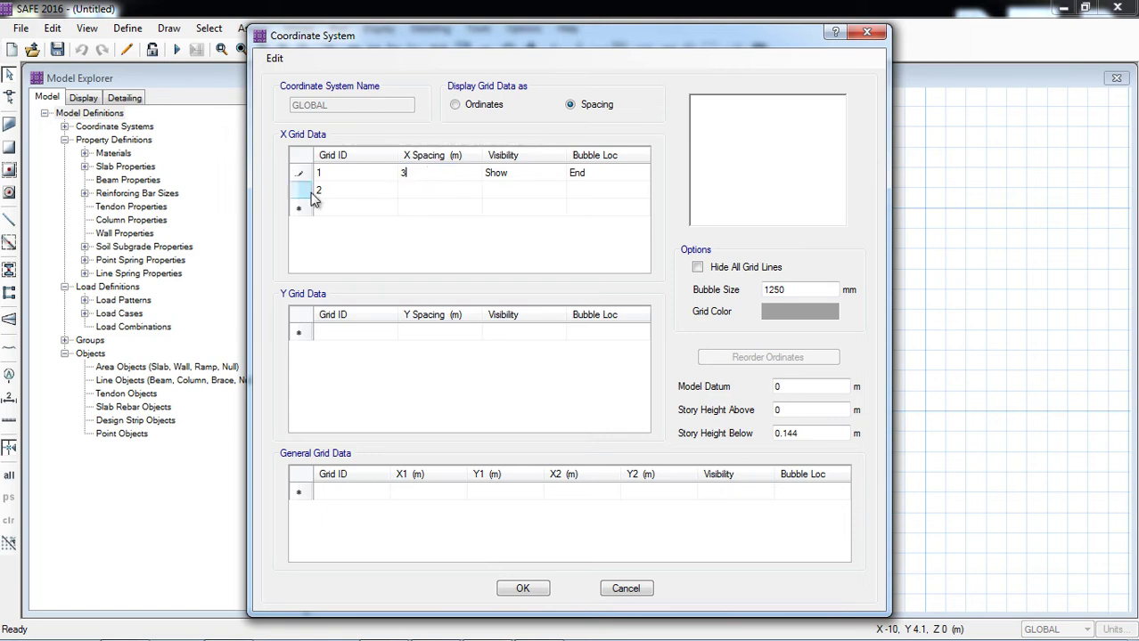
click(426, 191)
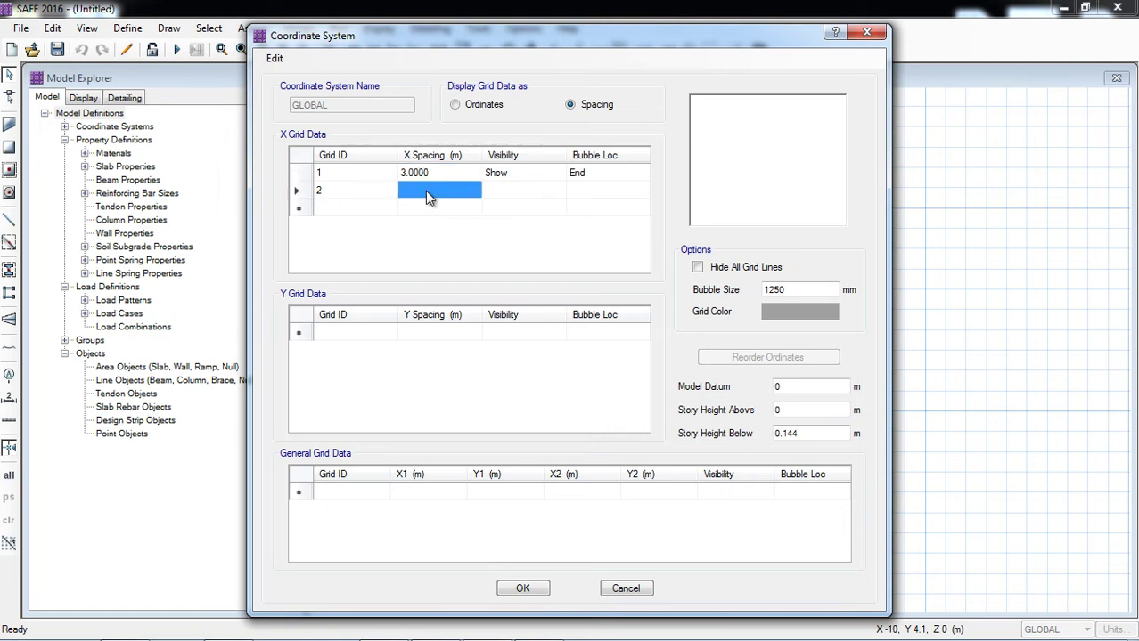
Add Y grid lines A and B to the GLOBAL coordinate system.
click(344, 332)
click(341, 332)
key(Caps_Lock)
text(A)
click(422, 336)
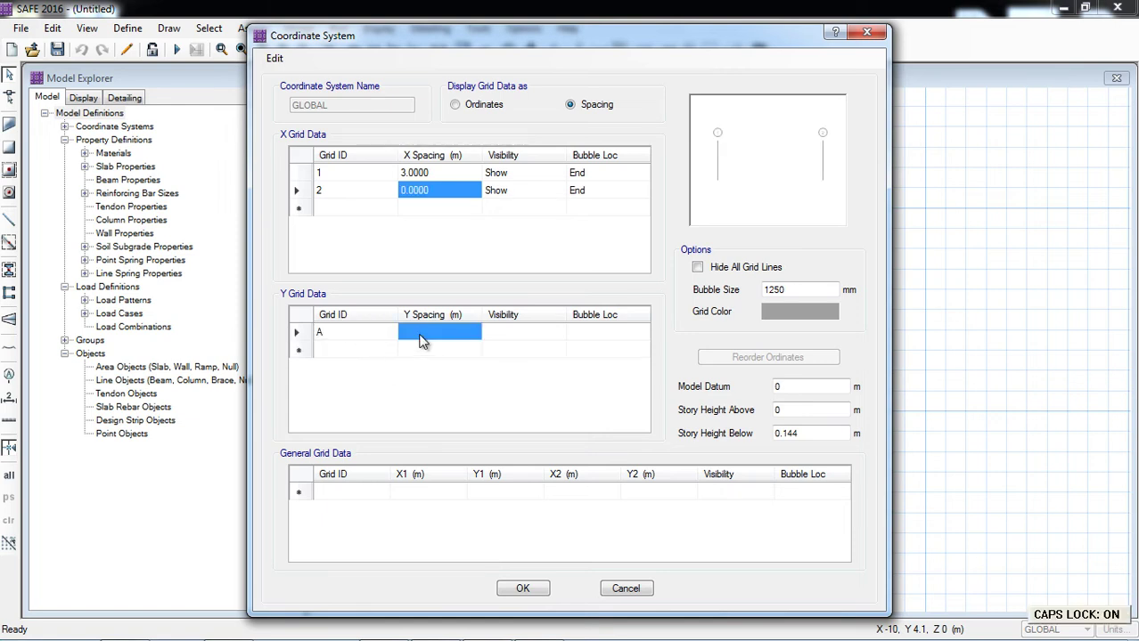
click(365, 349)
click(366, 350)
text(B)
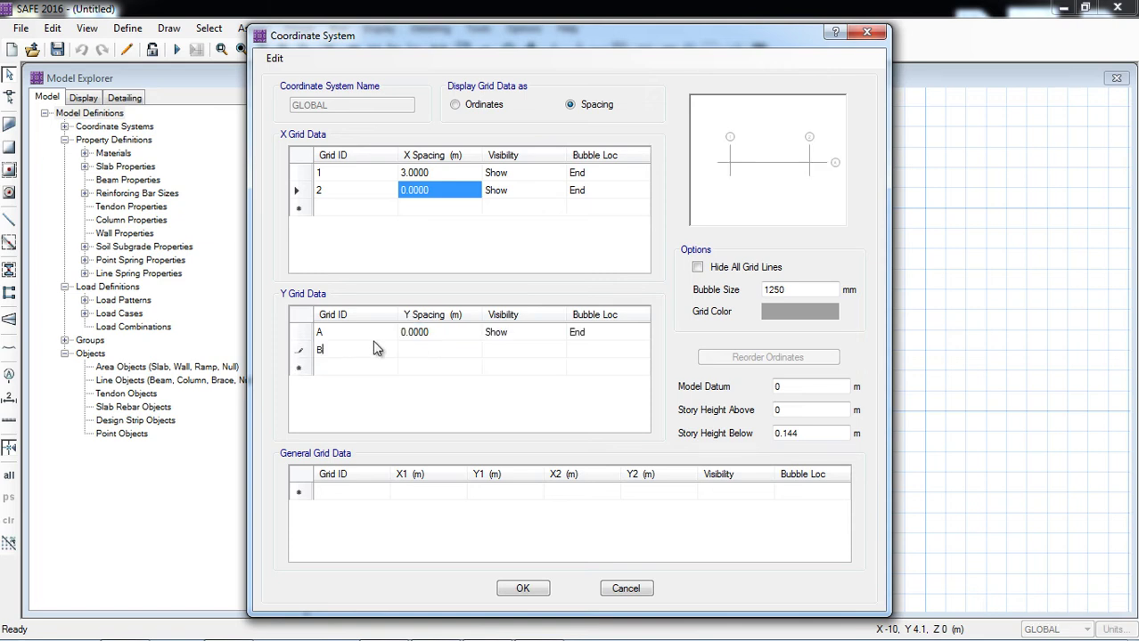
Set the Y spacing of grid line A to 5 m and save the coordinate system.
click(430, 338)
click(437, 332)
drag(438, 332, 393, 331)
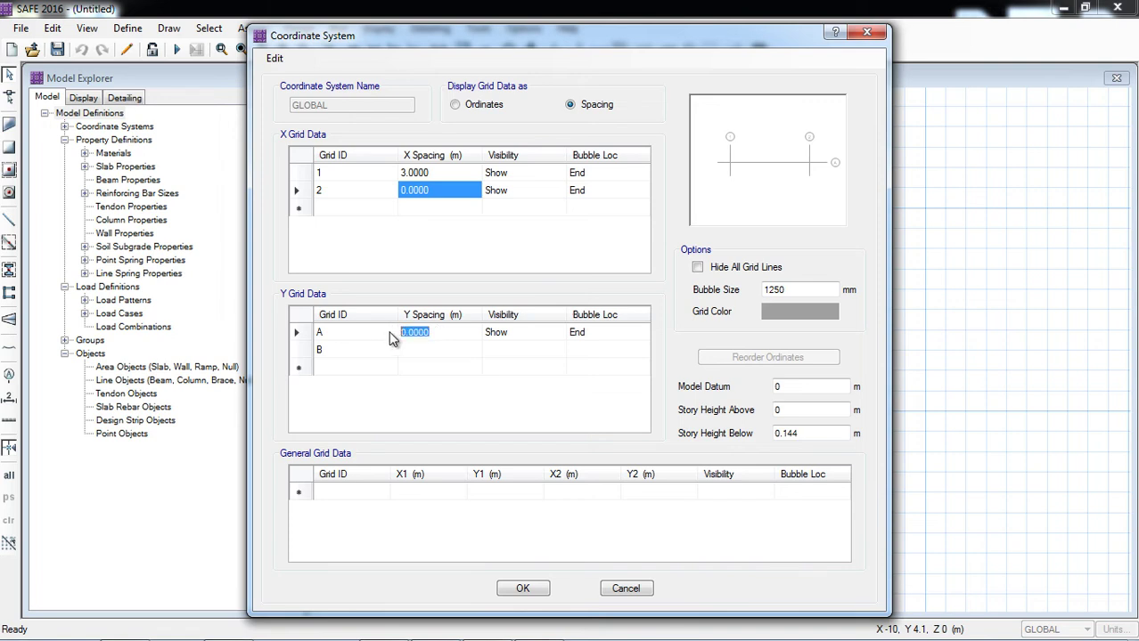
text(5)
click(435, 351)
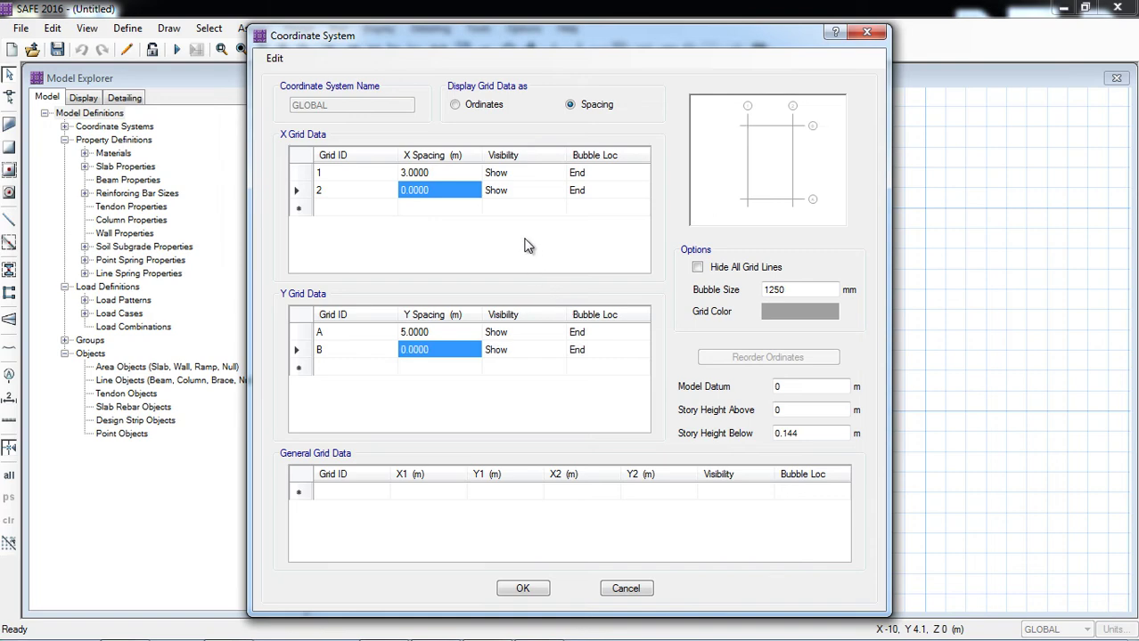
click(531, 588)
click(653, 377)
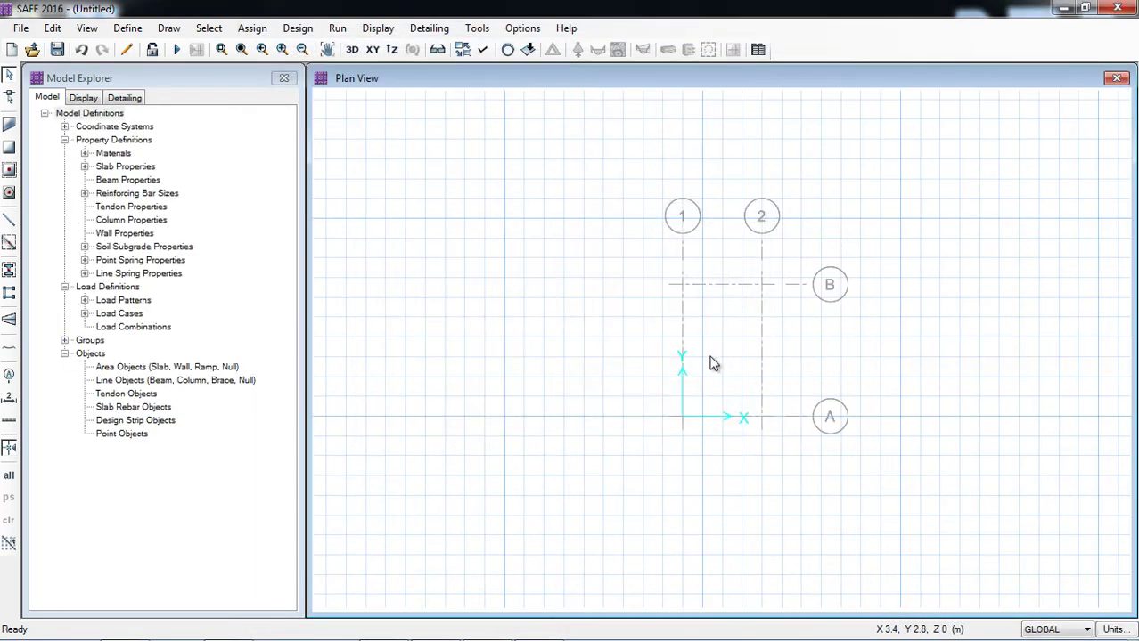
Try drawing a four-cornered Footing 300 mm slab freehand across grid line B, between grid lines 1 and 2, and undo it.
scroll(719, 417, up, 2)
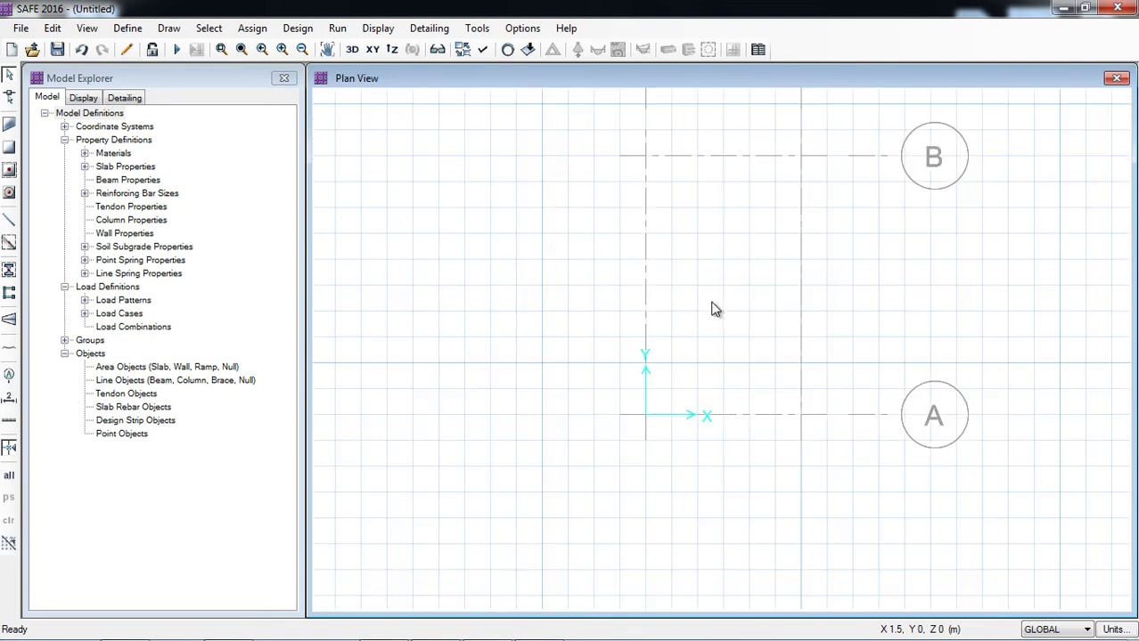
scroll(627, 404, up, 1)
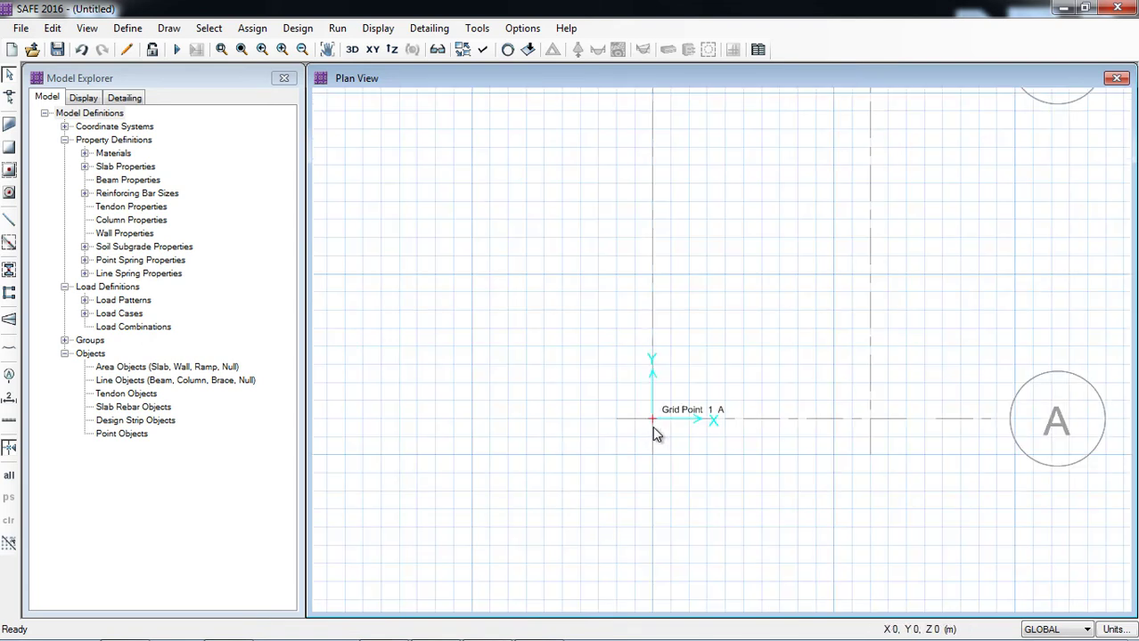
scroll(600, 513, down, 1)
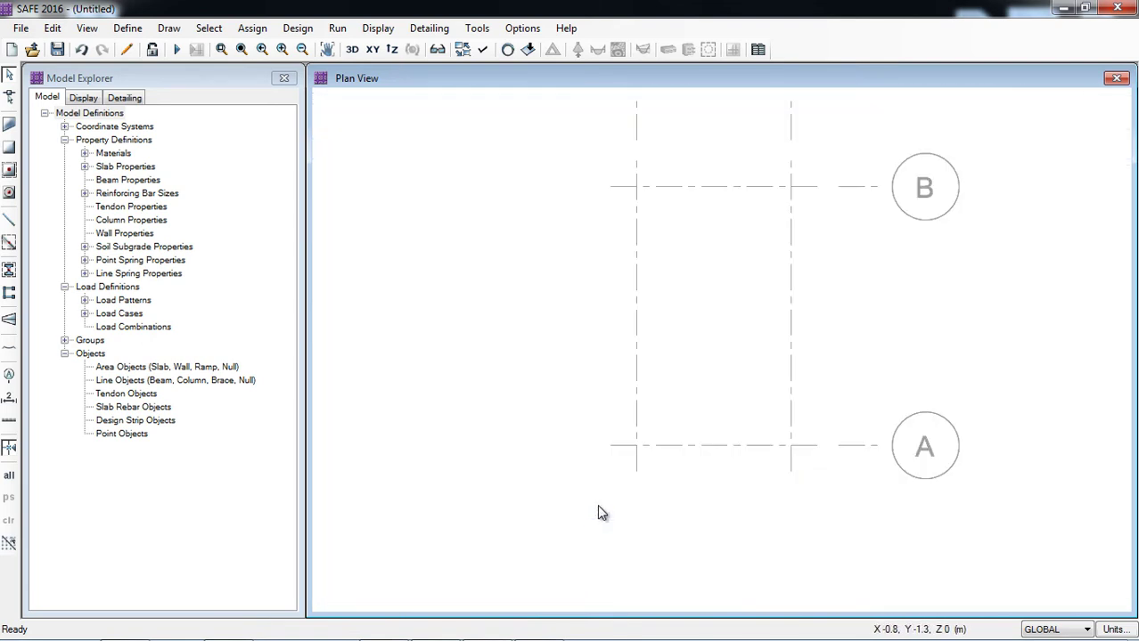
scroll(859, 124, up, 2)
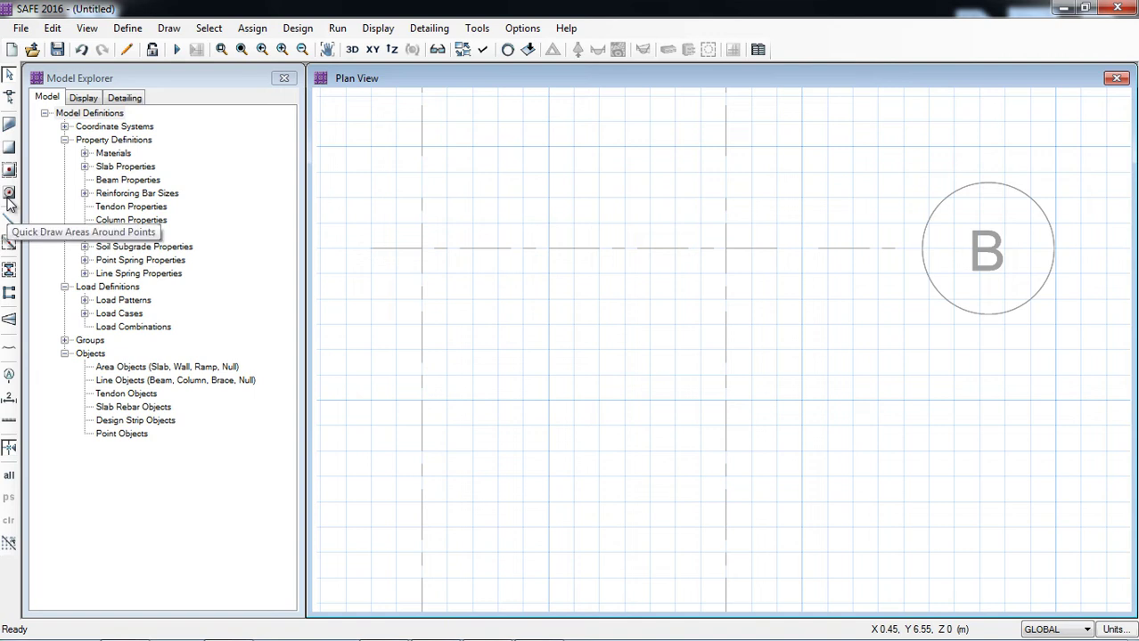
click(8, 126)
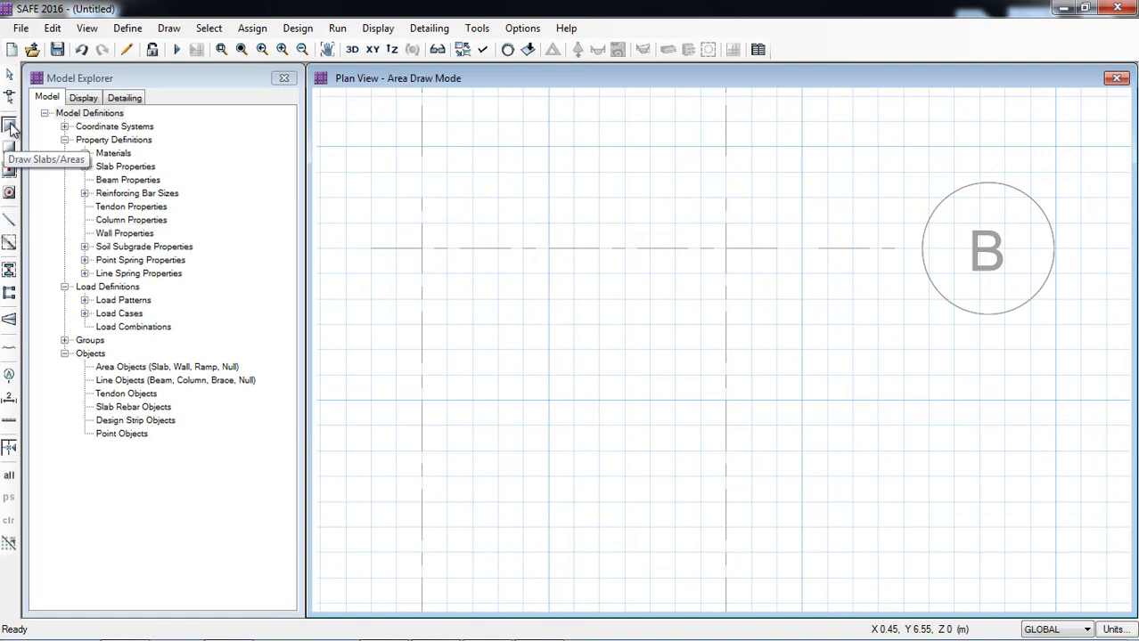
click(455, 178)
click(686, 179)
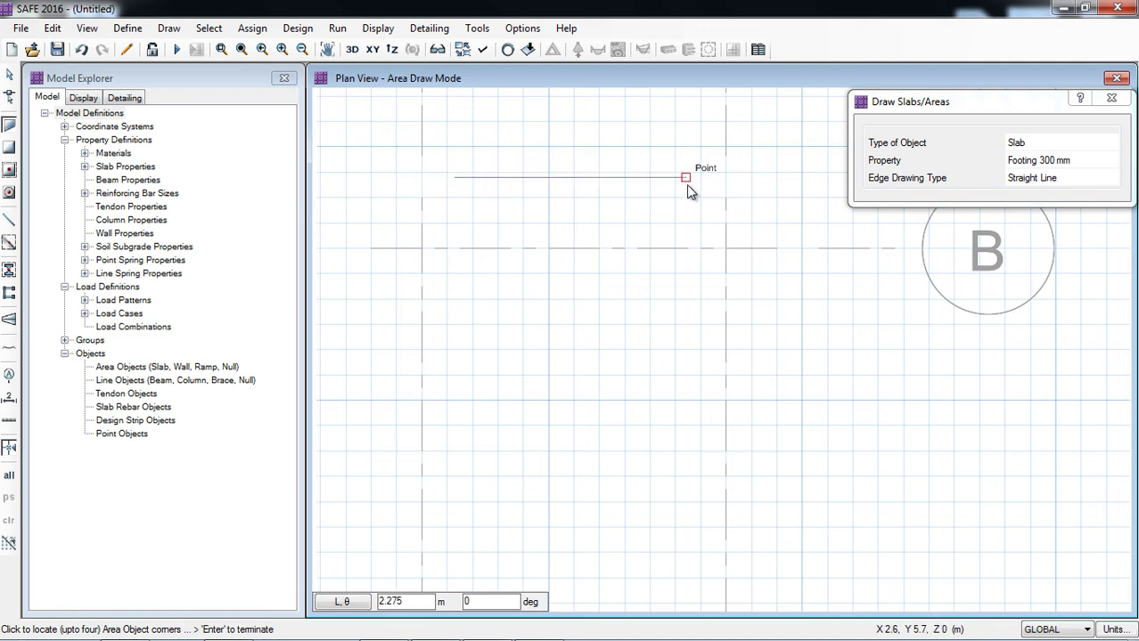
click(686, 373)
click(424, 372)
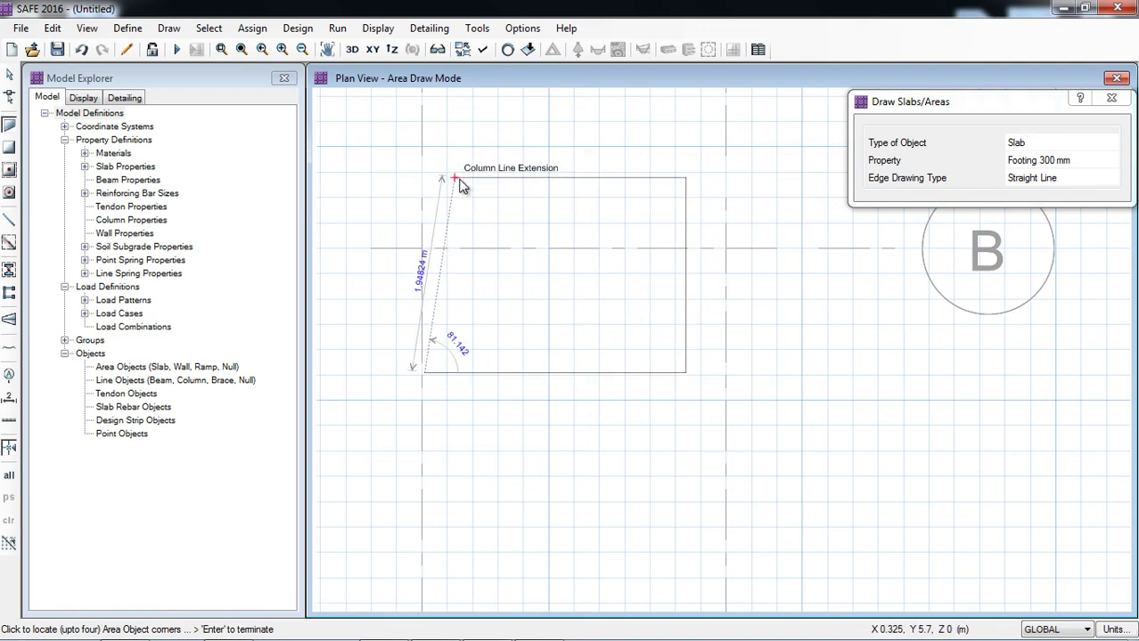
click(460, 191)
key(Escape)
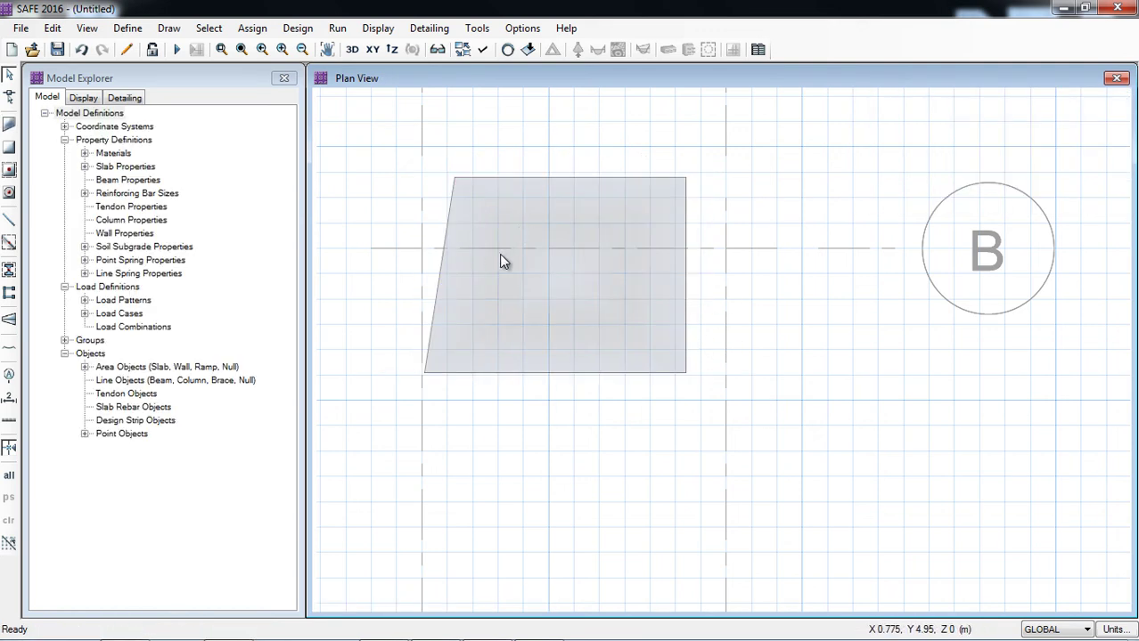
key(ctrl+z)
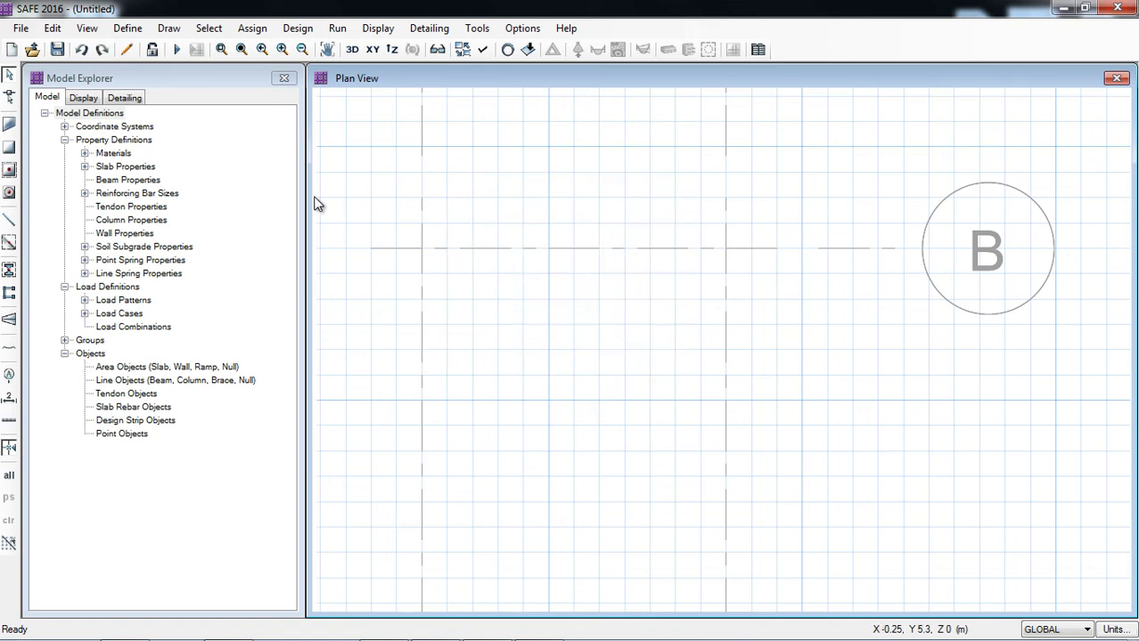
Try drawing a rectangular Footing 300 mm slab across the intersection of grid lines 1 and B, and undo it.
click(7, 151)
drag(414, 167, 637, 383)
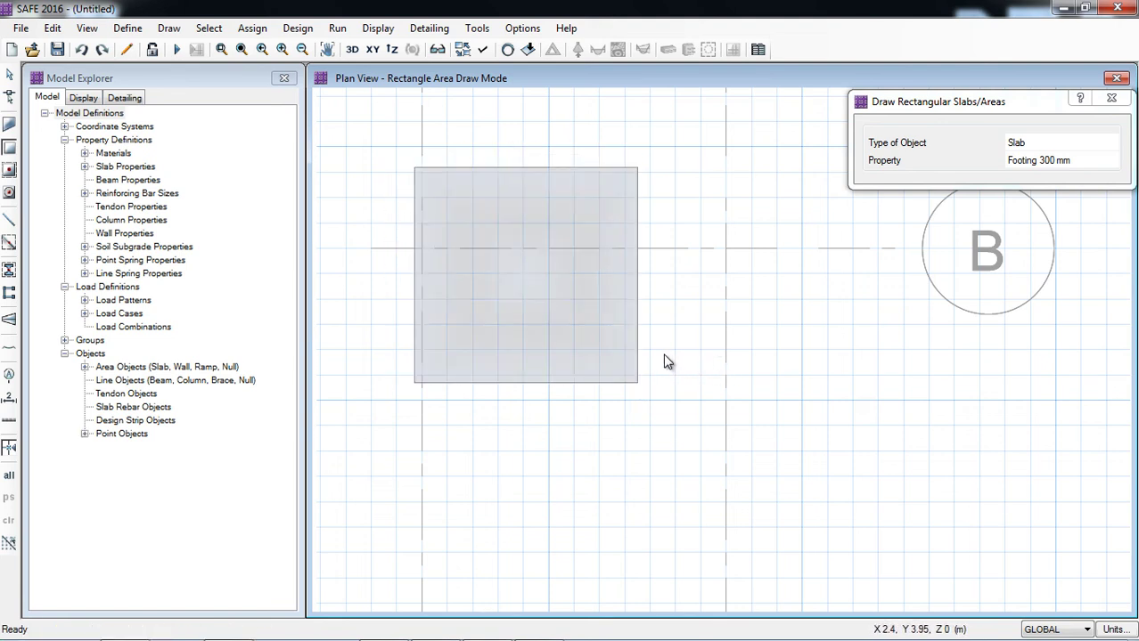
key(ctrl+z)
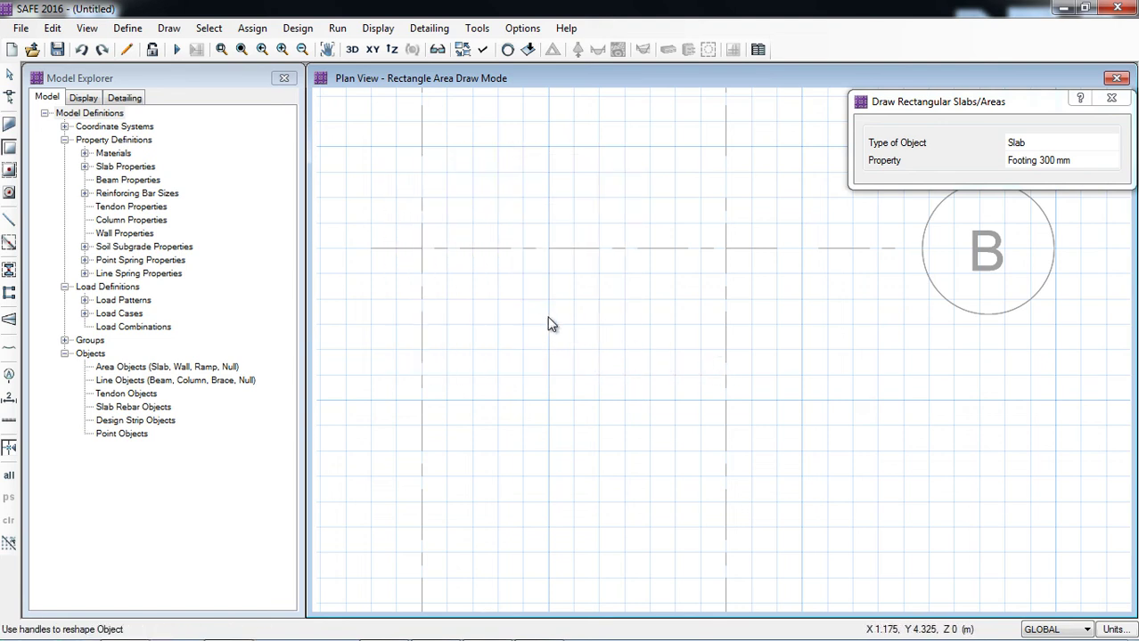
Try quick-drawing a Footing 300 mm slab that fills the bay between the grid lines, and undo it.
click(8, 175)
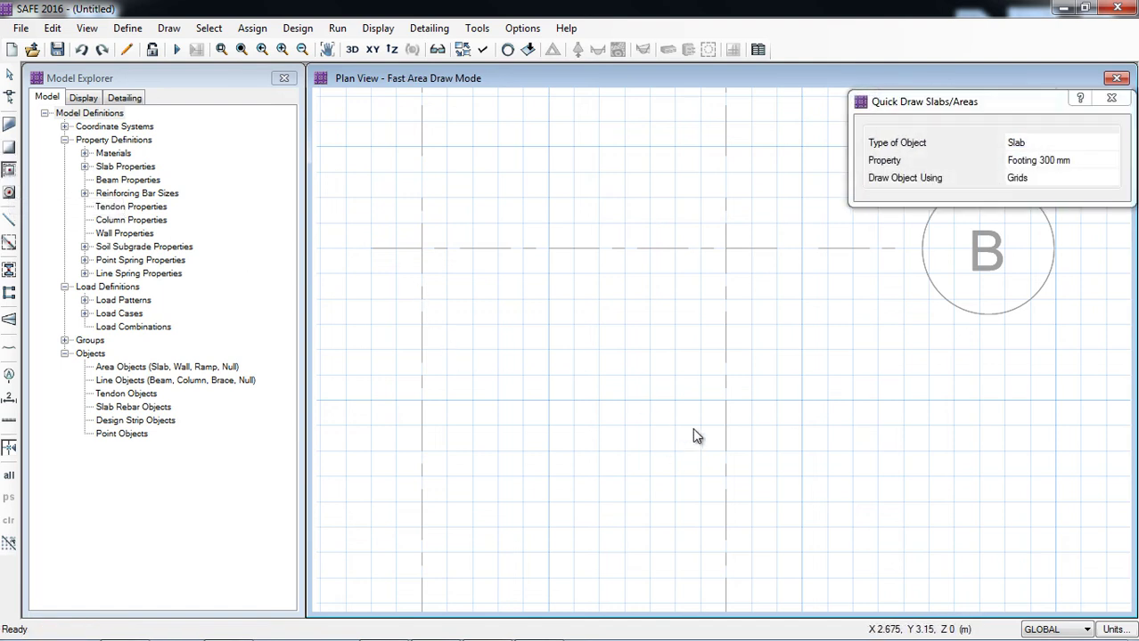
scroll(607, 358, down, 1)
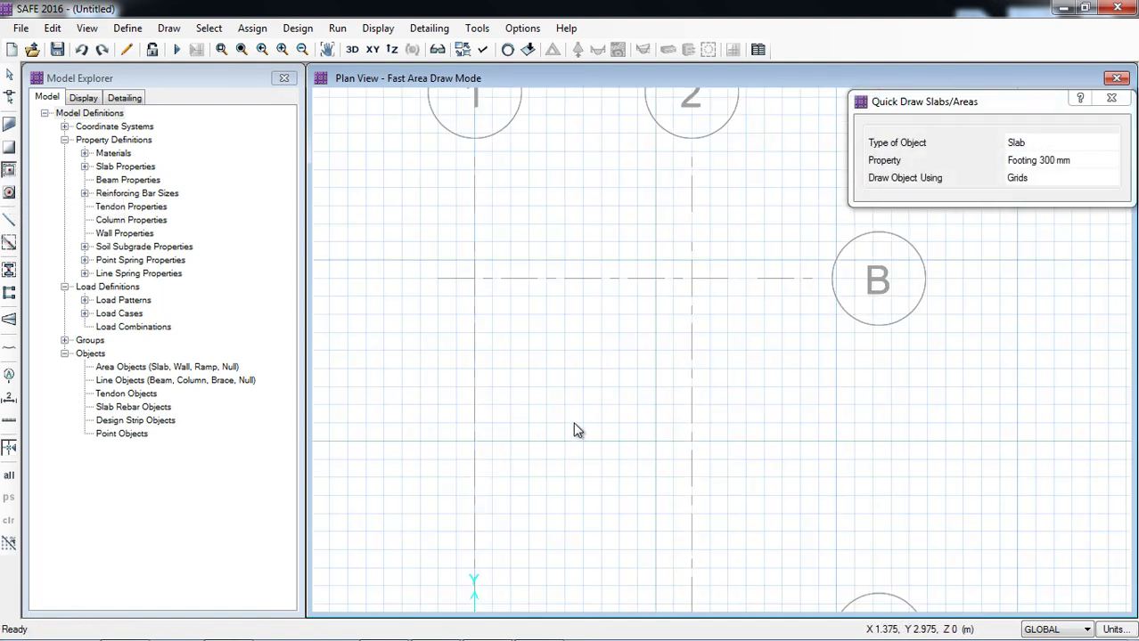
click(564, 372)
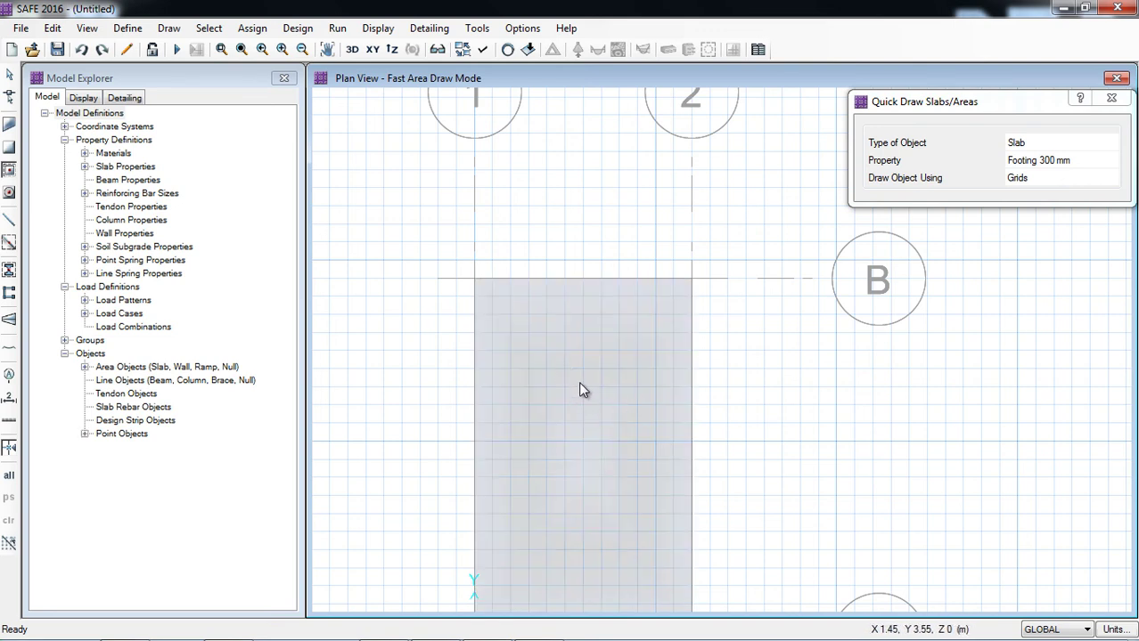
key(ctrl+z)
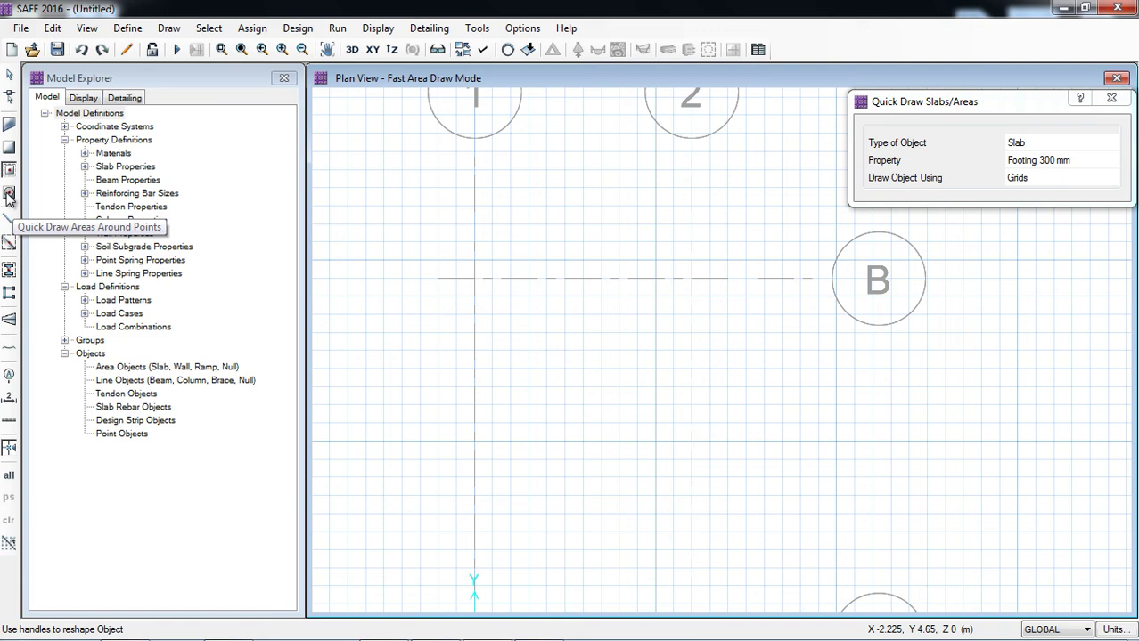
Quick-draw a 2.5 m by 2.5 m rectangular Footing 300 mm slab around grid point 2 B.
click(8, 196)
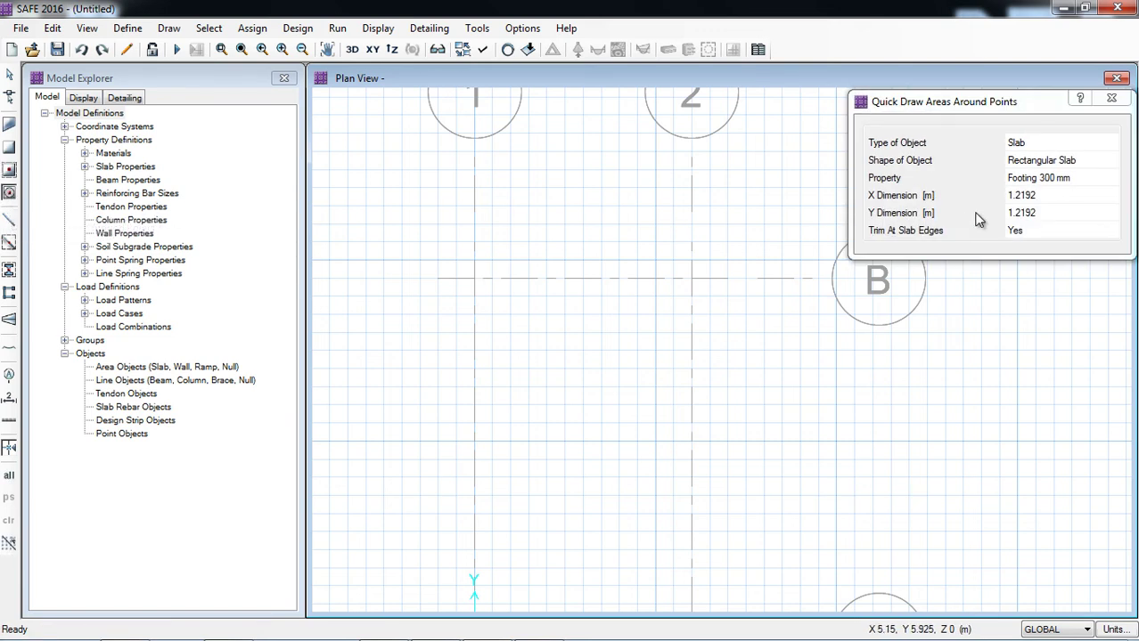
click(1068, 179)
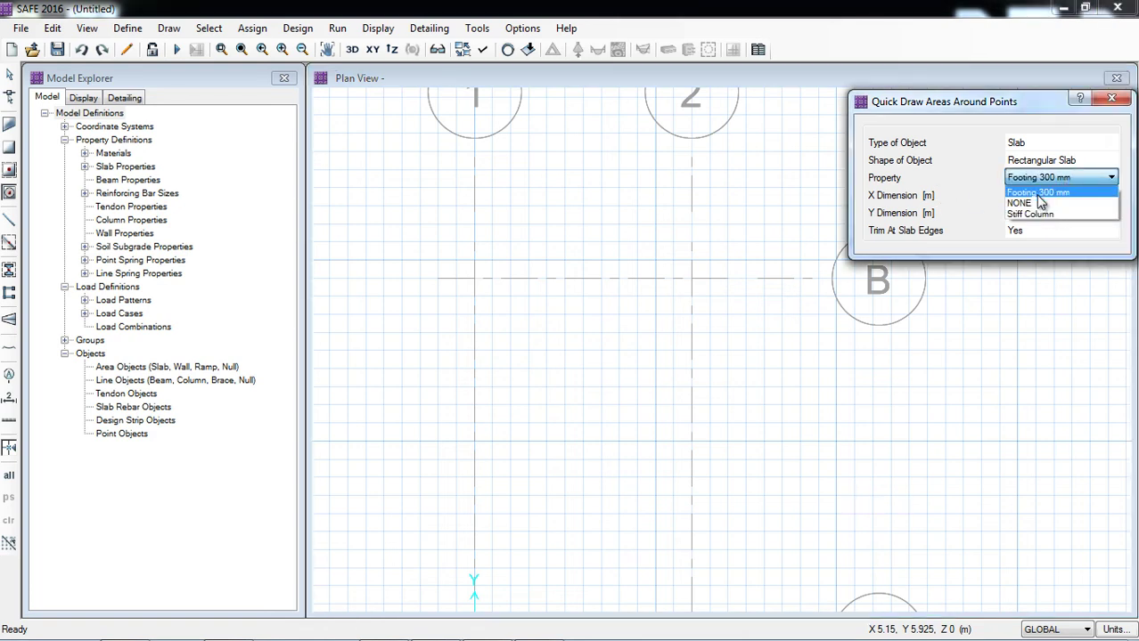
click(1037, 194)
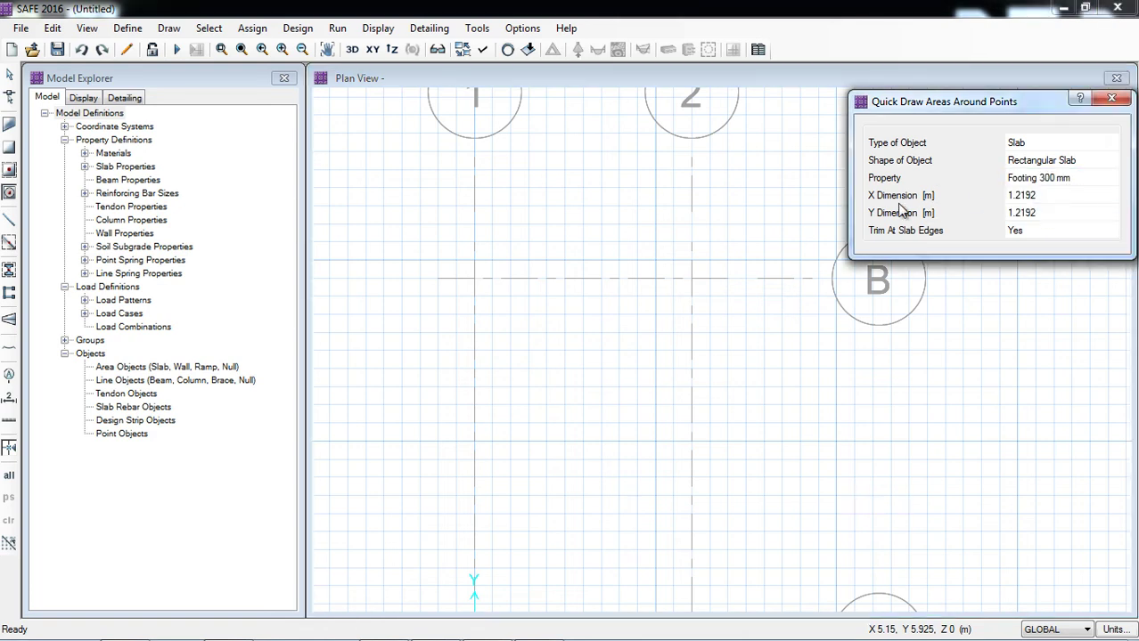
click(1048, 196)
text(2.5)
key(Tab)
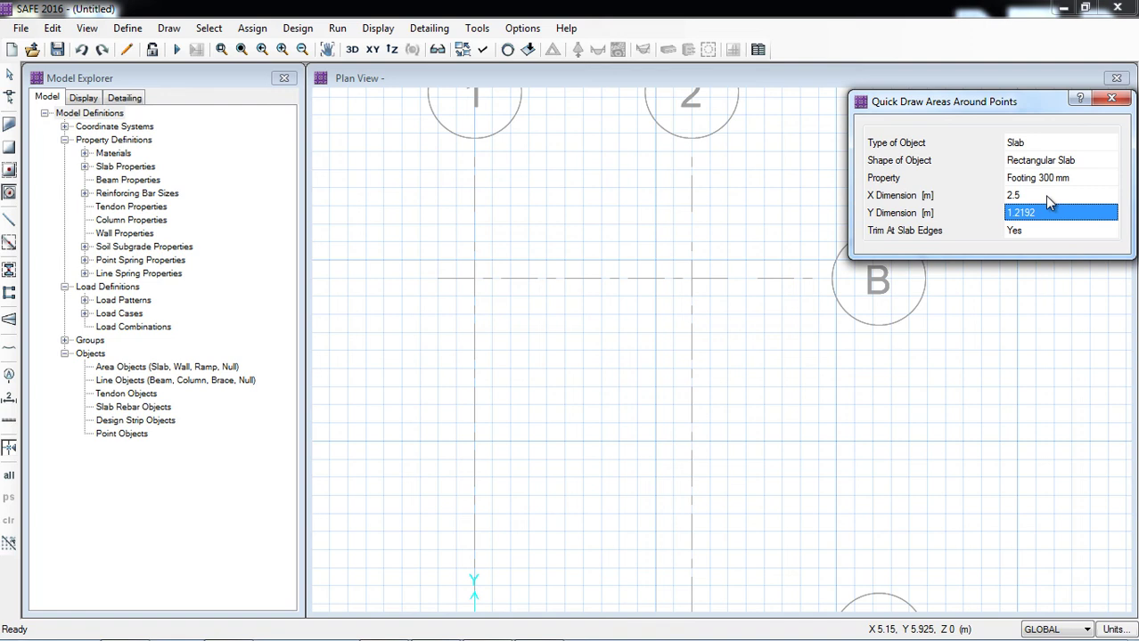
text(2.5)
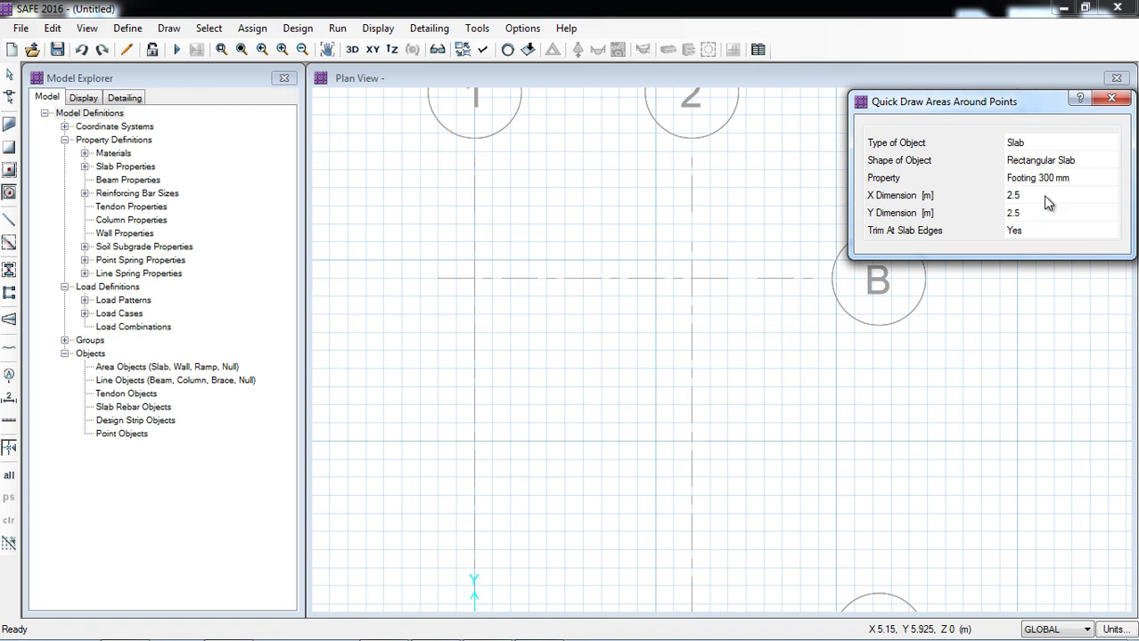
click(1053, 201)
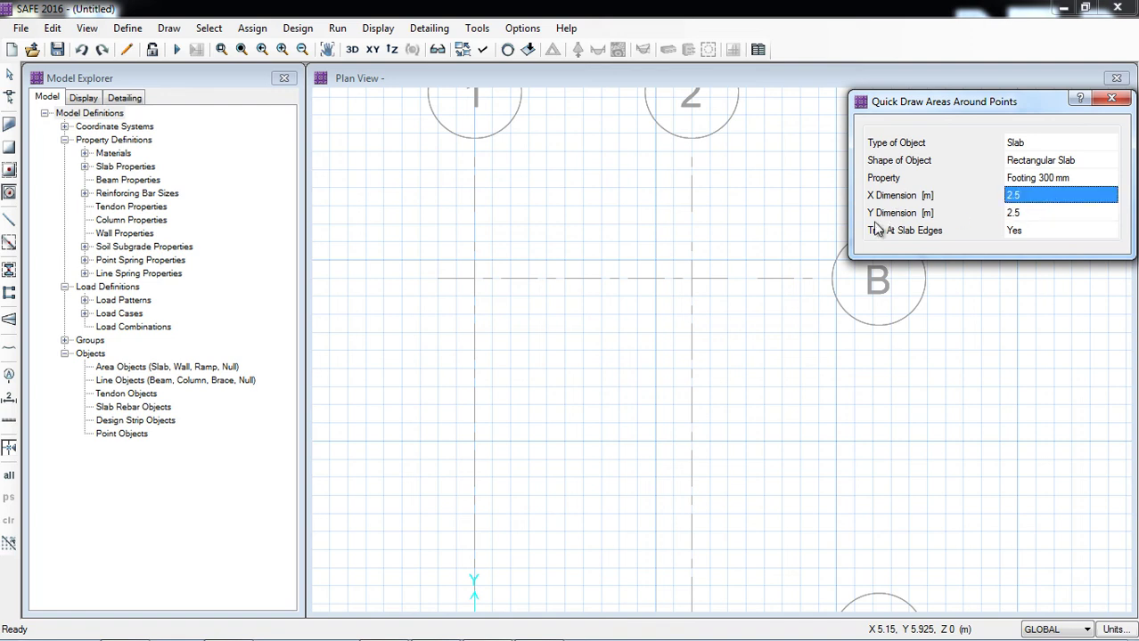
click(692, 280)
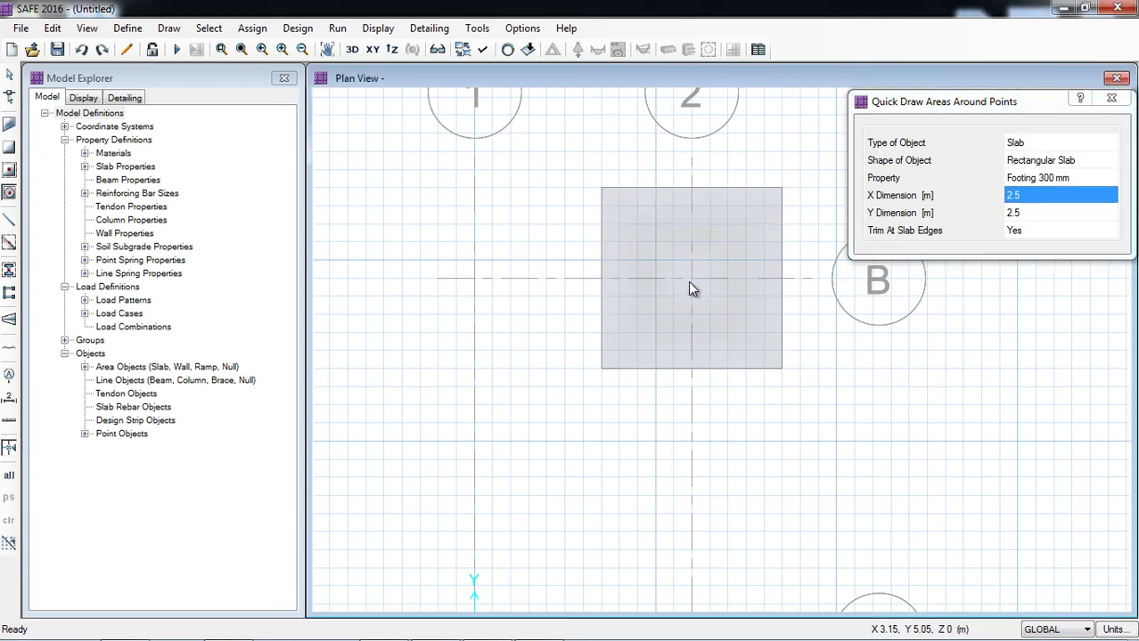
click(1111, 99)
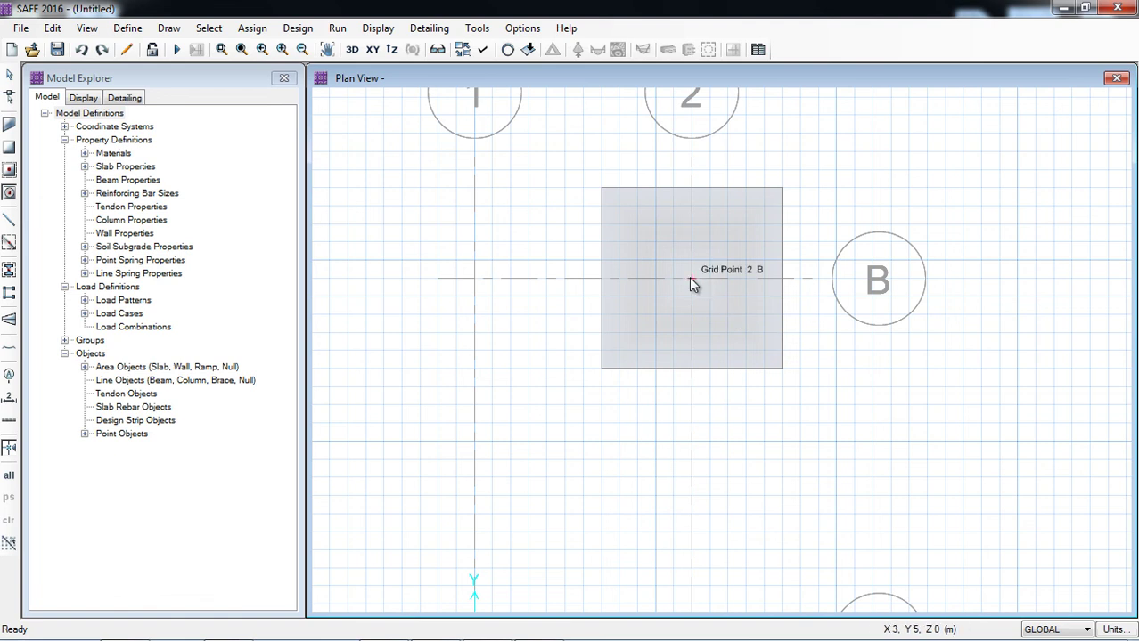
click(8, 78)
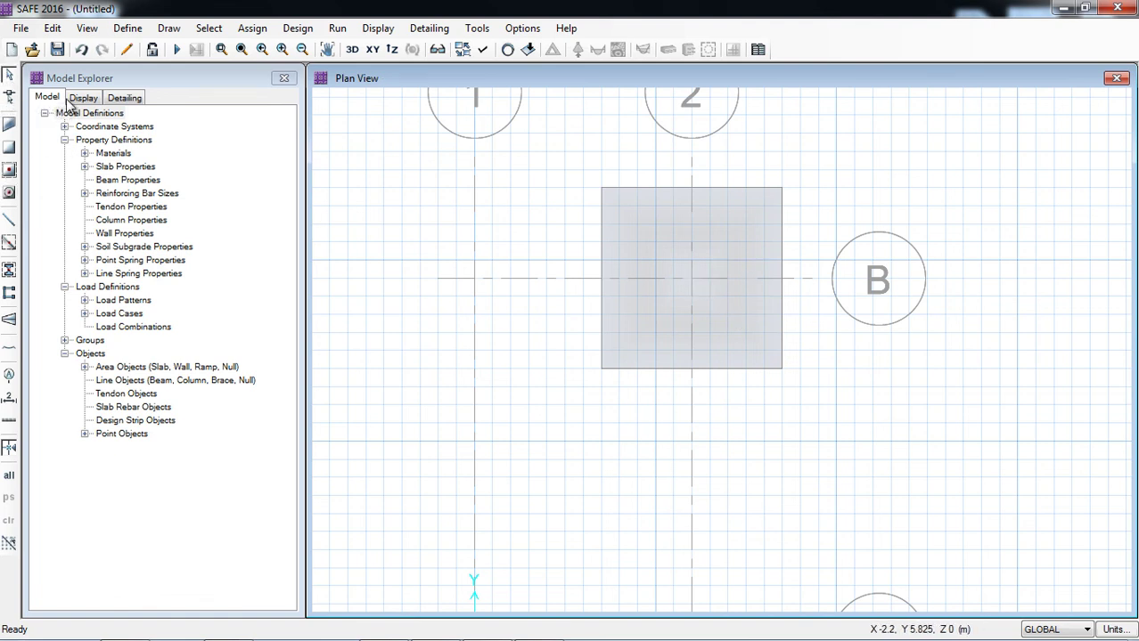
Start quick-drawing a rectangular slab area around a point with the Stiff Column property.
click(8, 194)
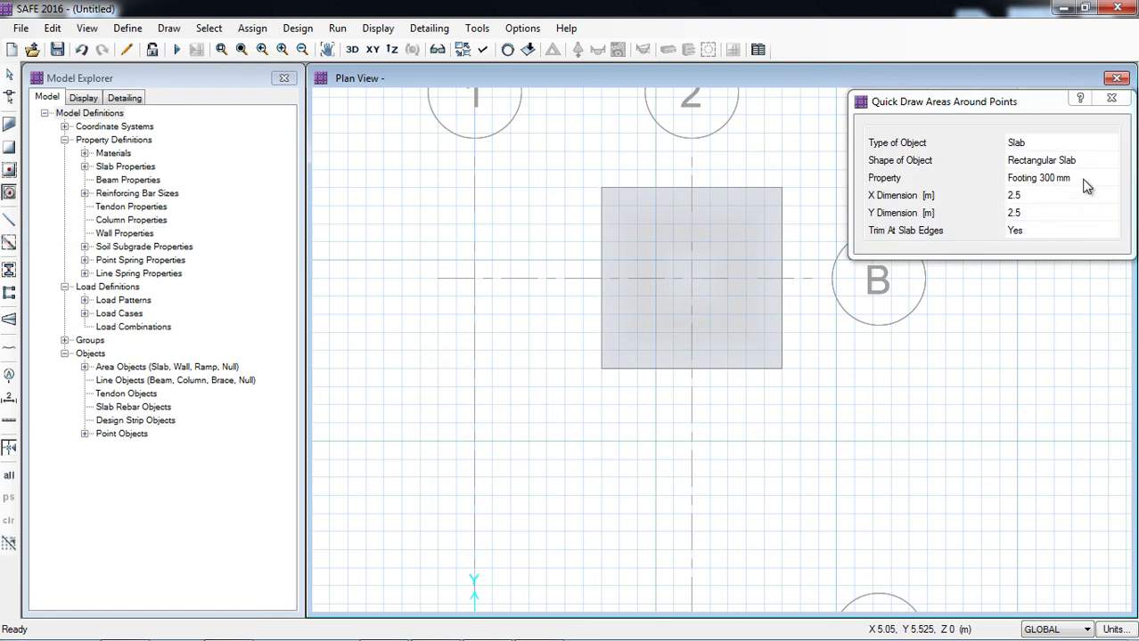
click(1085, 184)
click(1111, 178)
click(1048, 214)
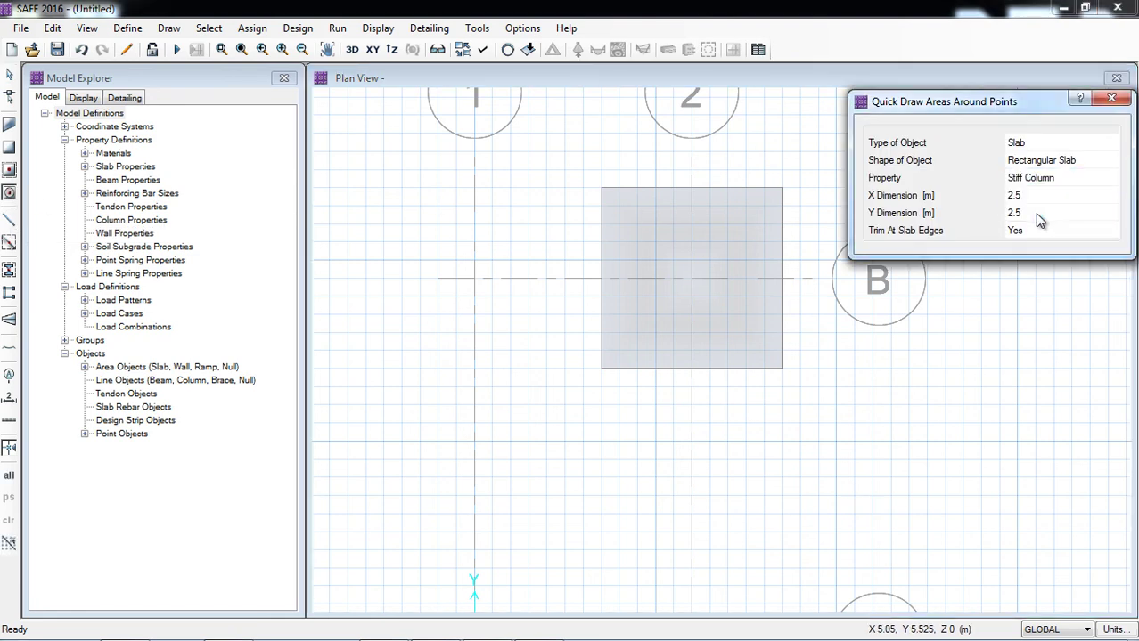
click(700, 291)
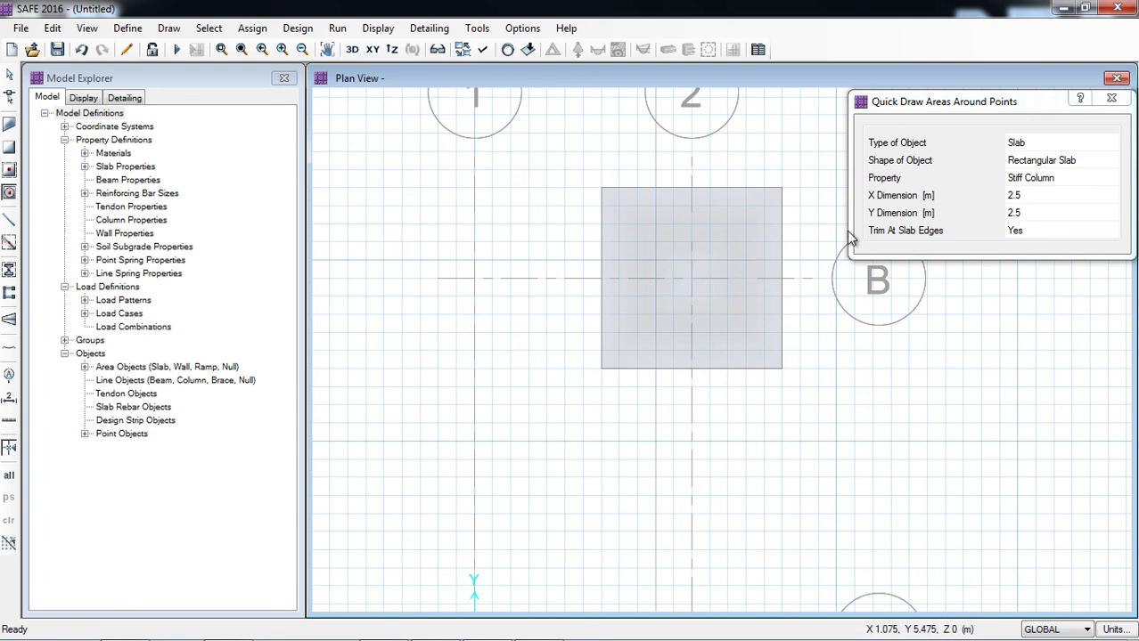
Set the stiff column area to 300 mm by 300 mm and place it at grid point 2 B.
click(1038, 195)
click(1037, 193)
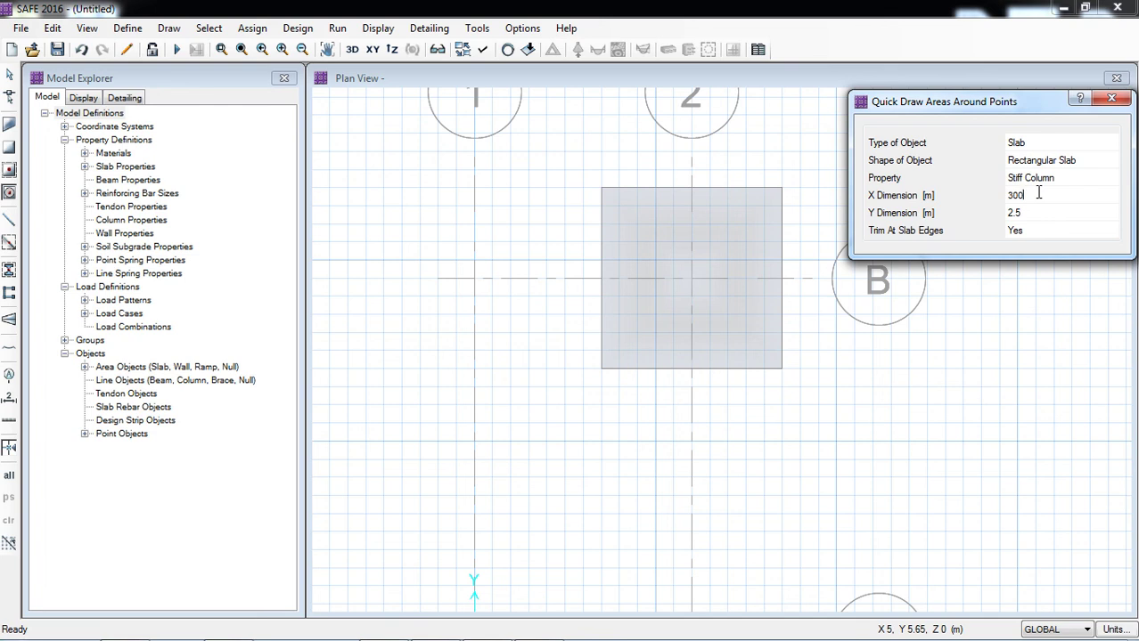
key(Caps_Lock)
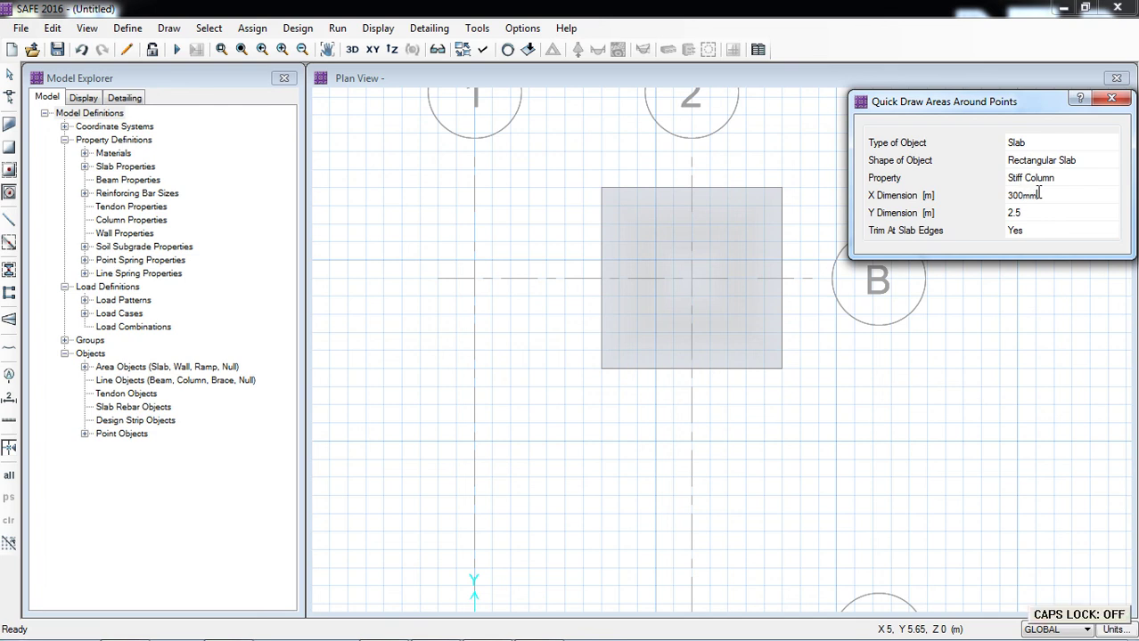
key(Tab)
key(Tab)
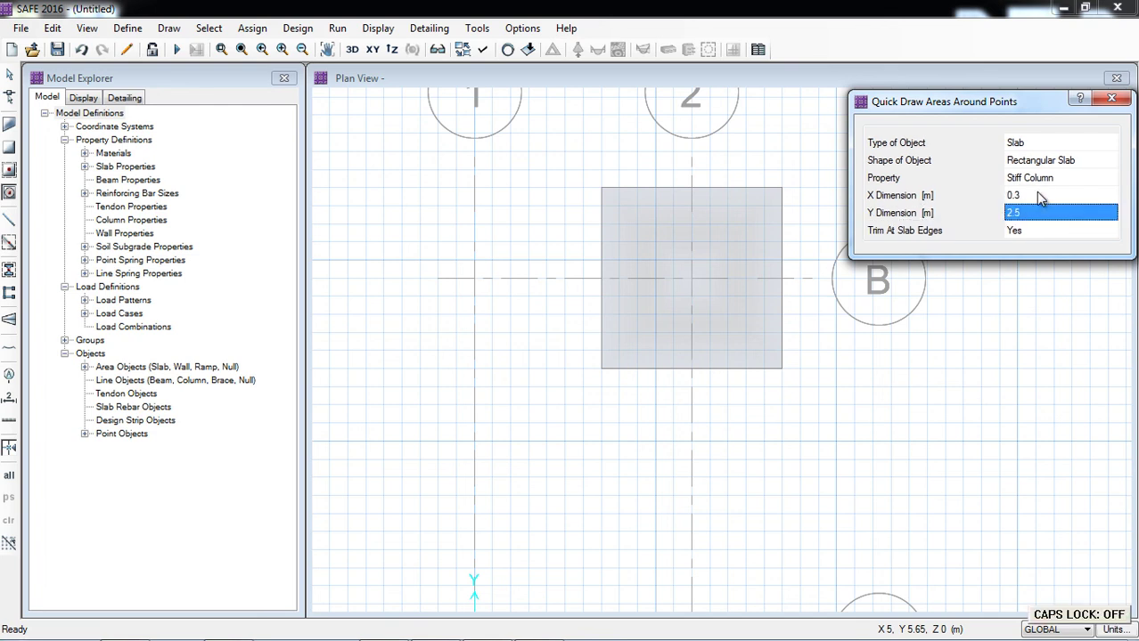
text(300mm)
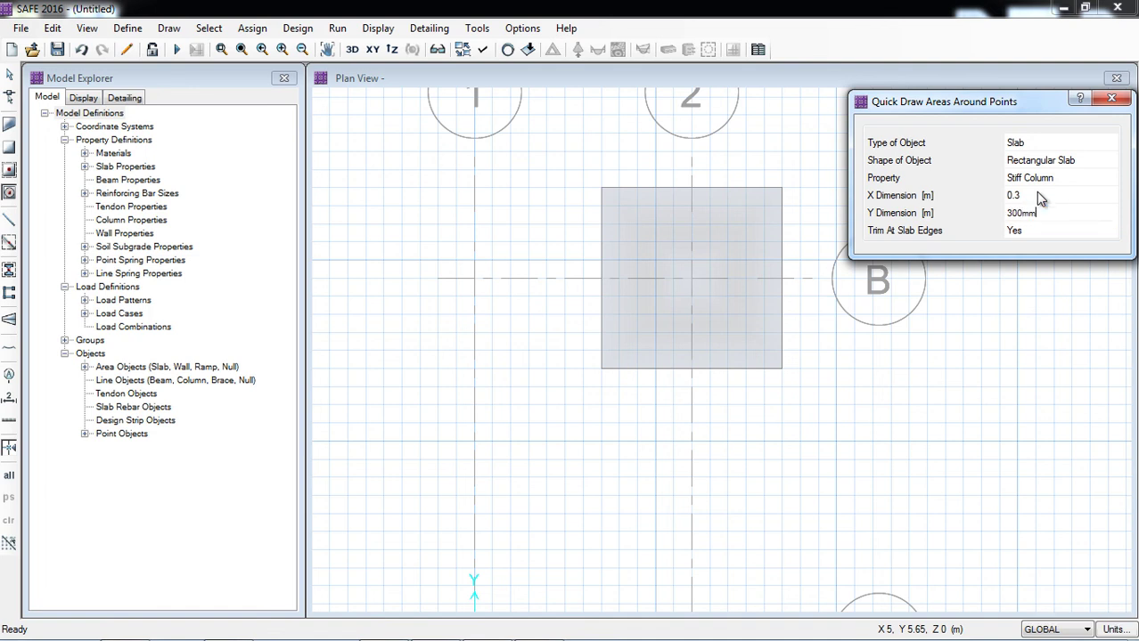
key(Tab)
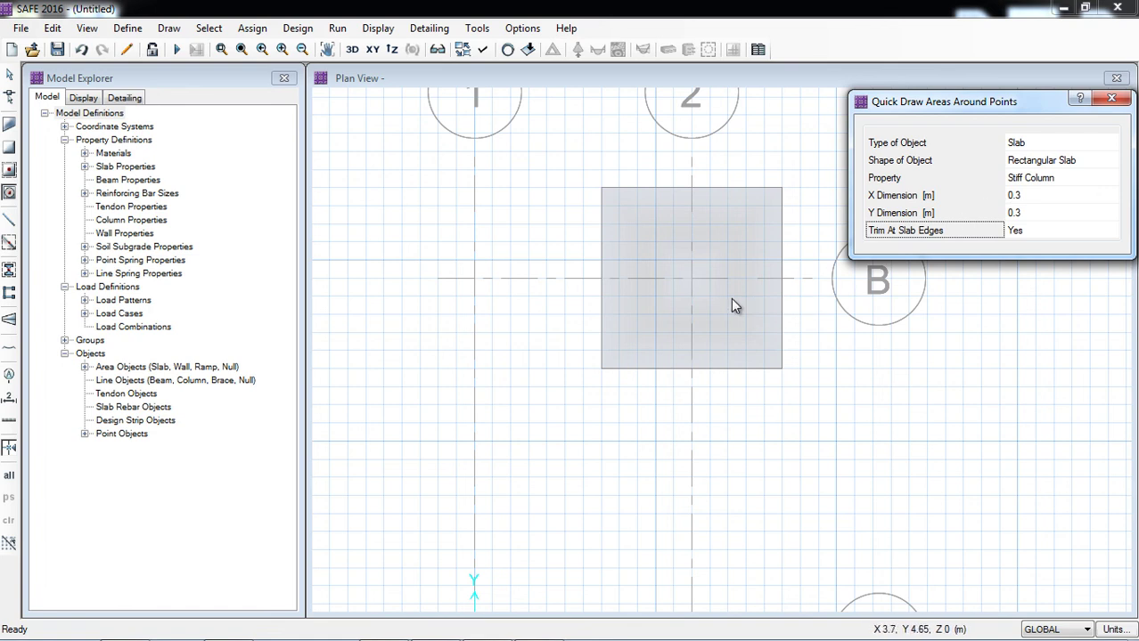
click(693, 281)
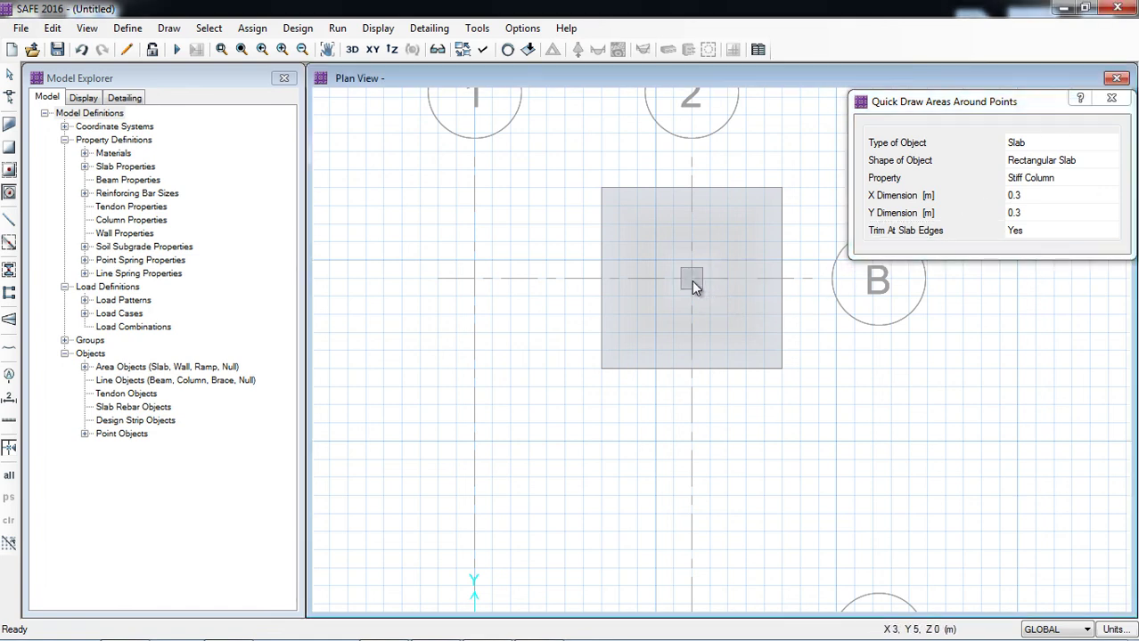
click(1111, 98)
click(11, 76)
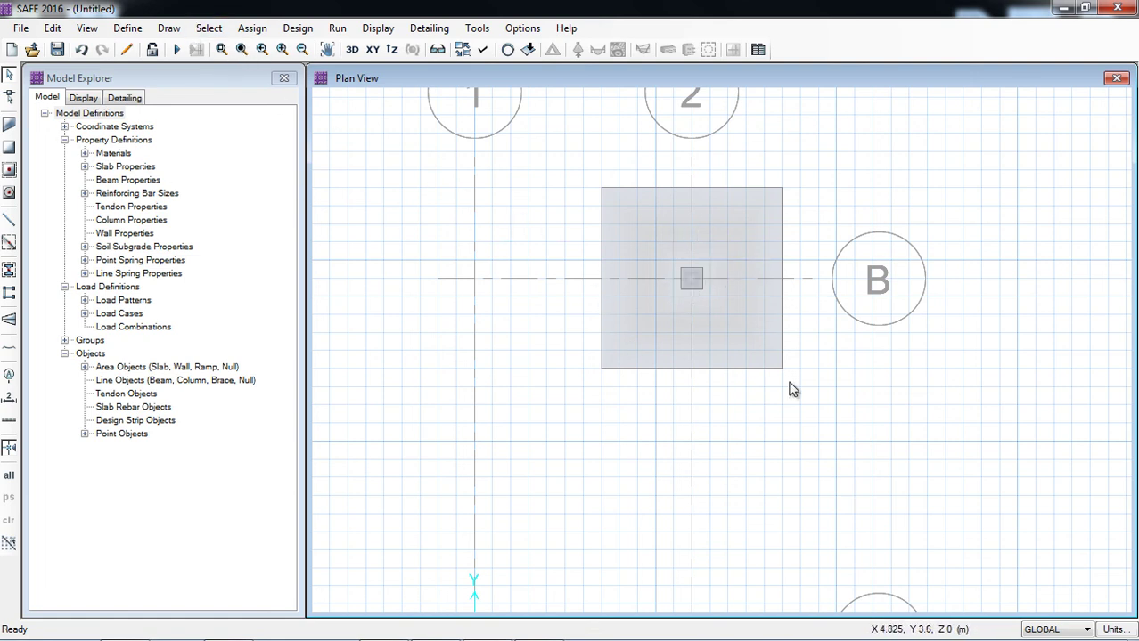
Assign the SOIL 200/25 soil subgrade property to the footing slab at grid point 2 B.
click(639, 255)
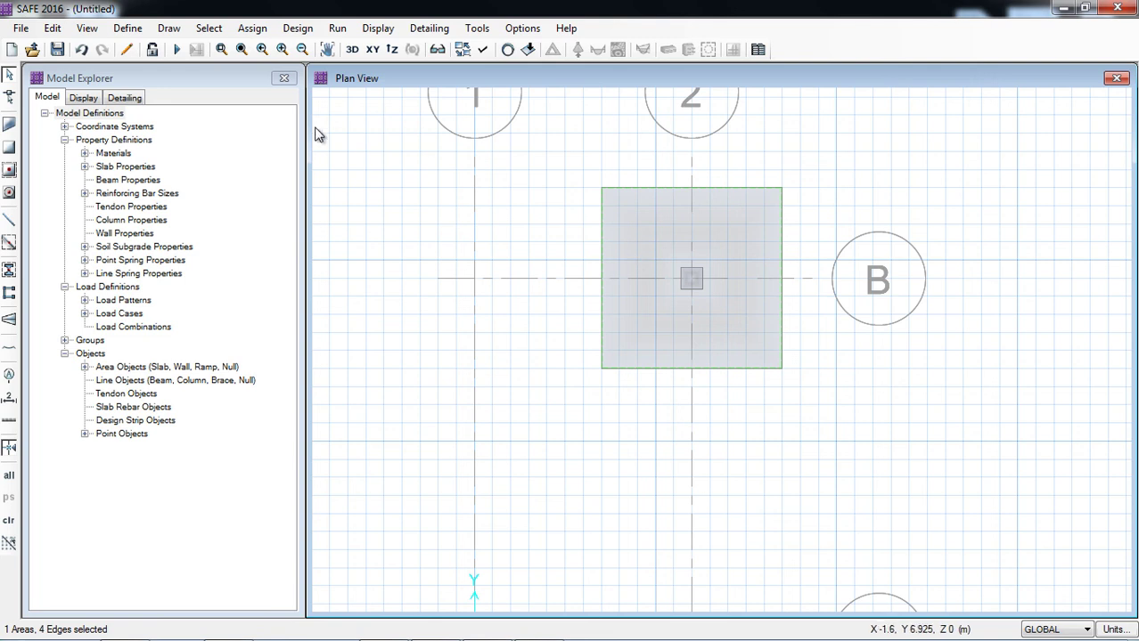
click(252, 29)
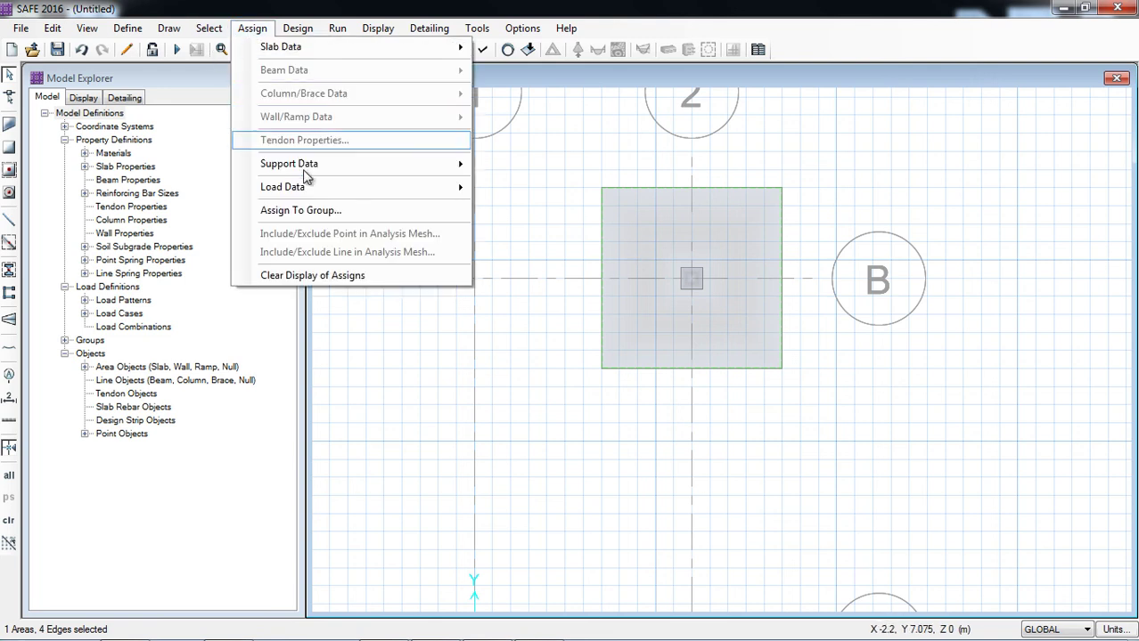
mouse_move(344, 166)
click(531, 169)
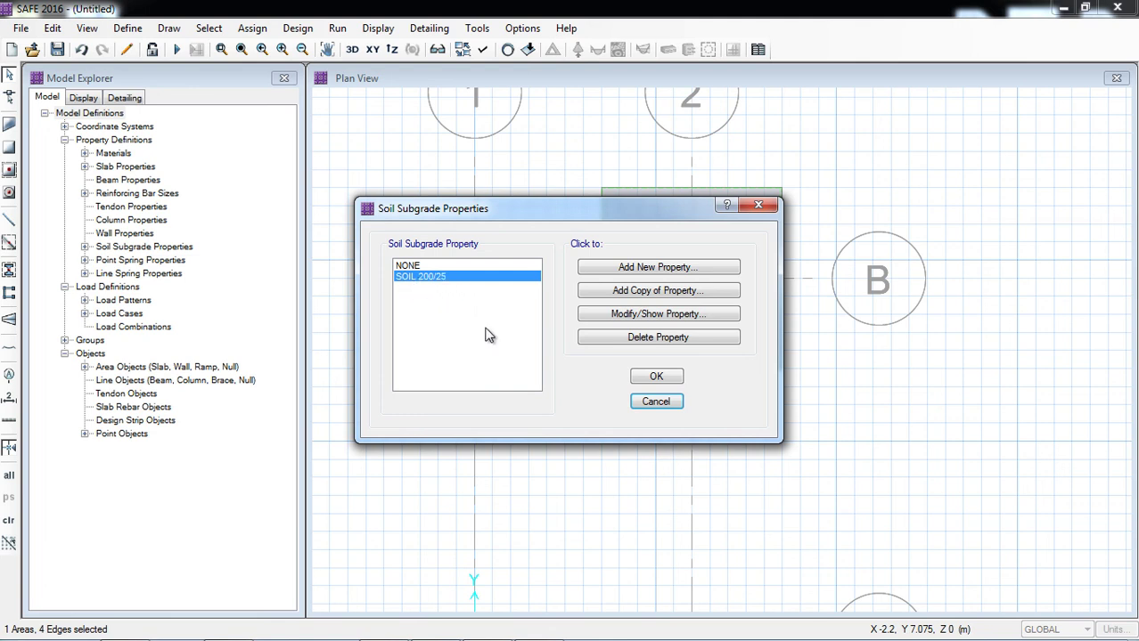
click(656, 377)
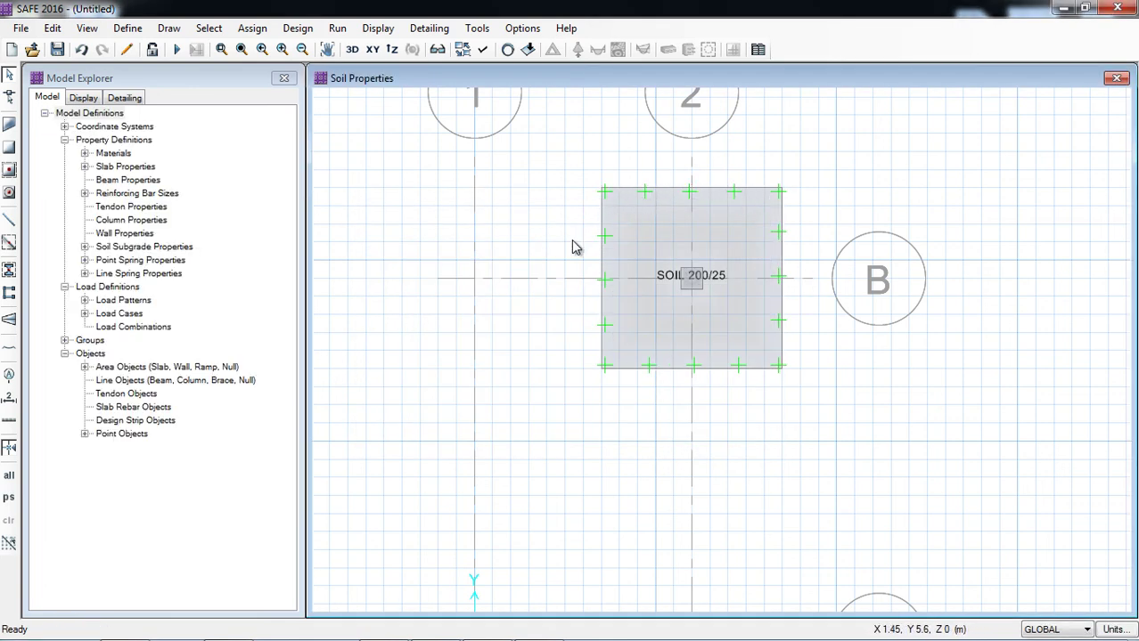
click(355, 50)
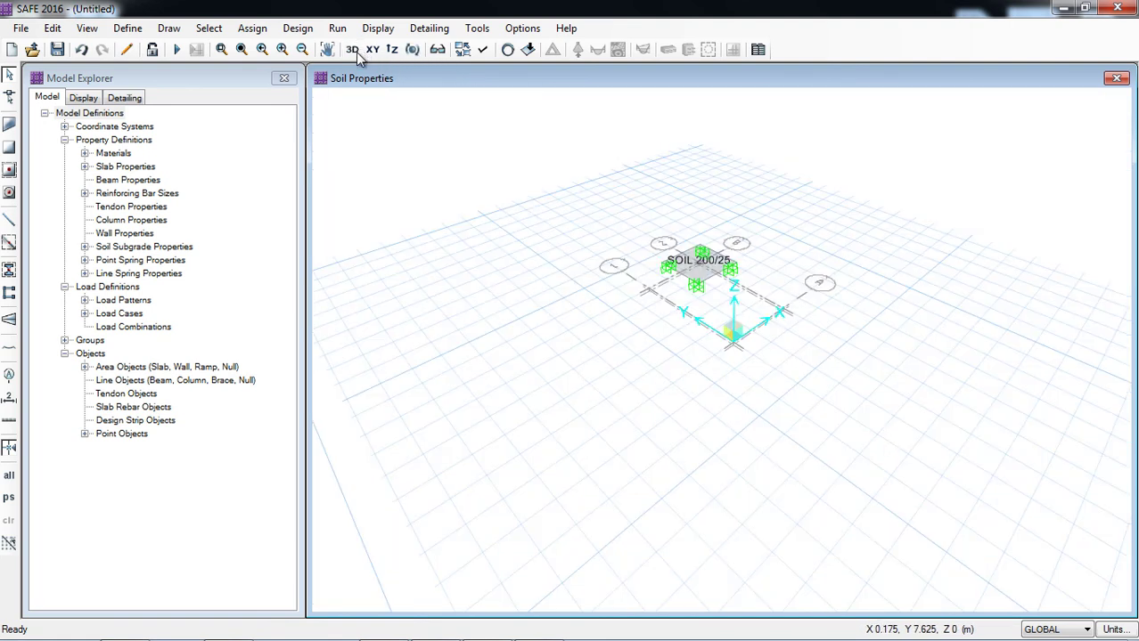
click(373, 50)
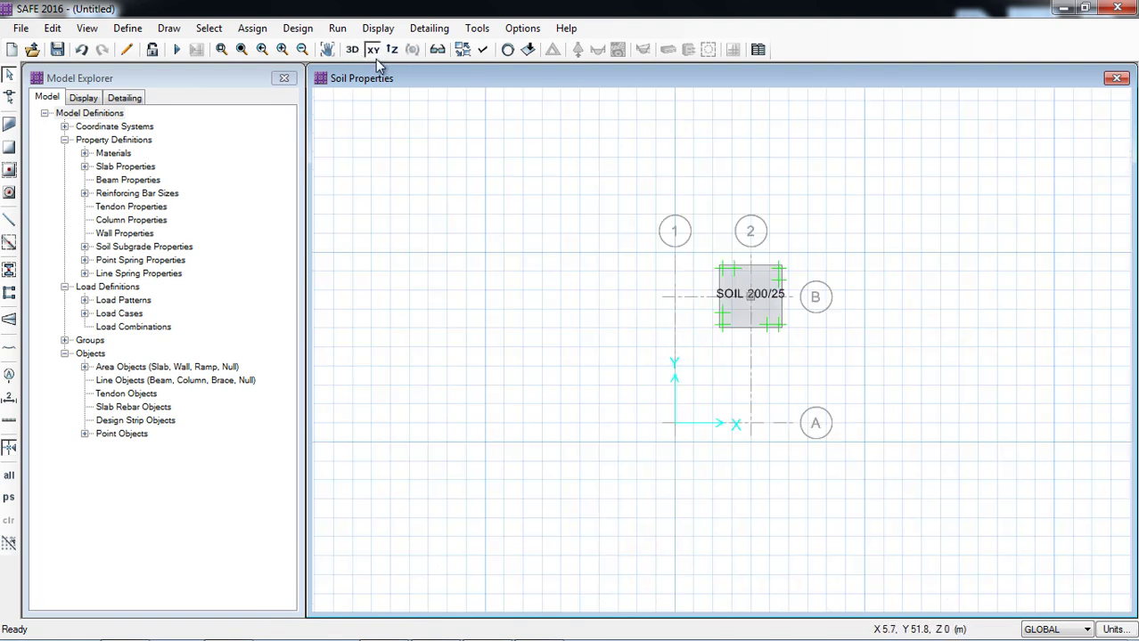